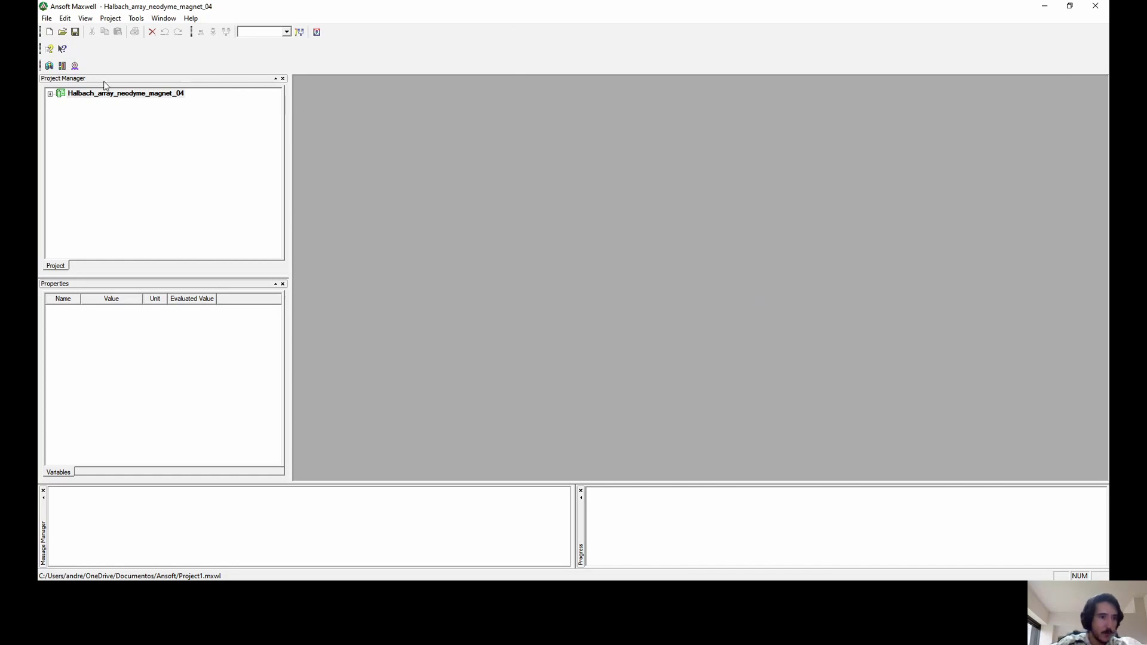
Insert a Maxwell 2D design, widen the history tree and place the origin lower left.
left_click(62, 65)
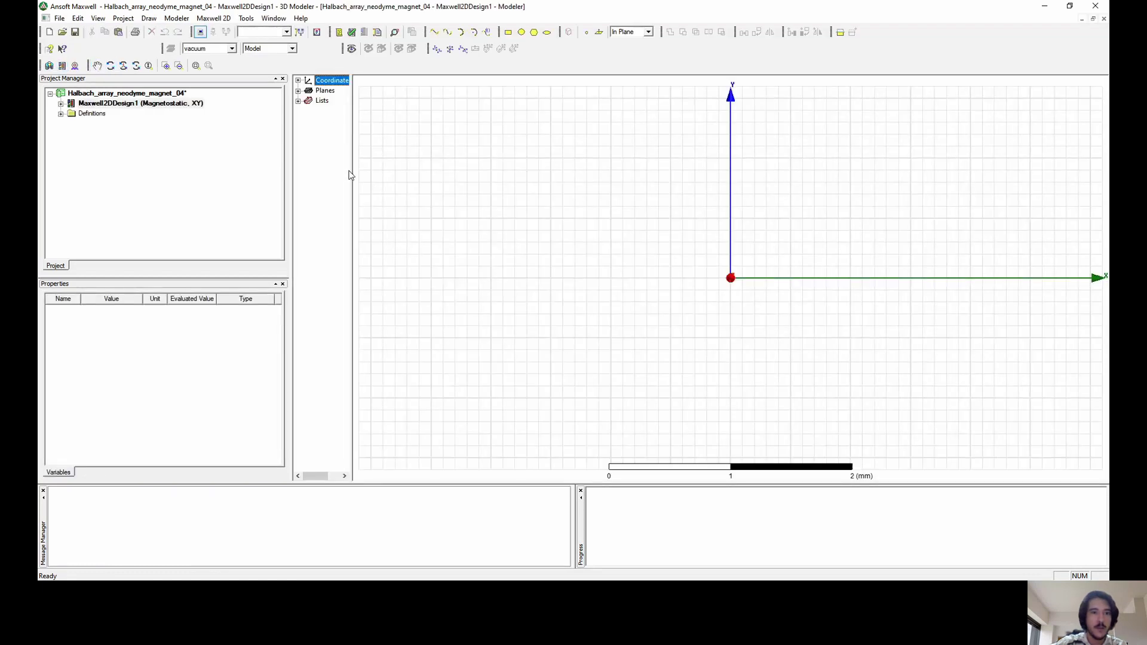
left_click_drag(351, 175, 528, 191)
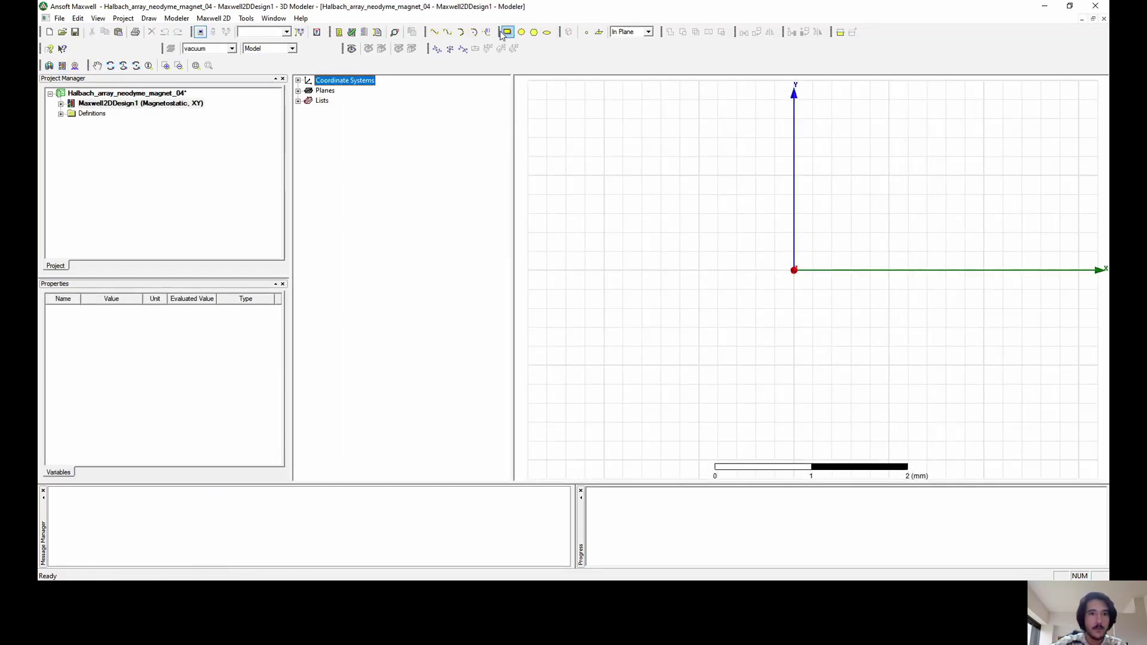
left_click(97, 65)
left_click_drag(814, 179, 639, 274)
scroll(714, 314, "up", 1)
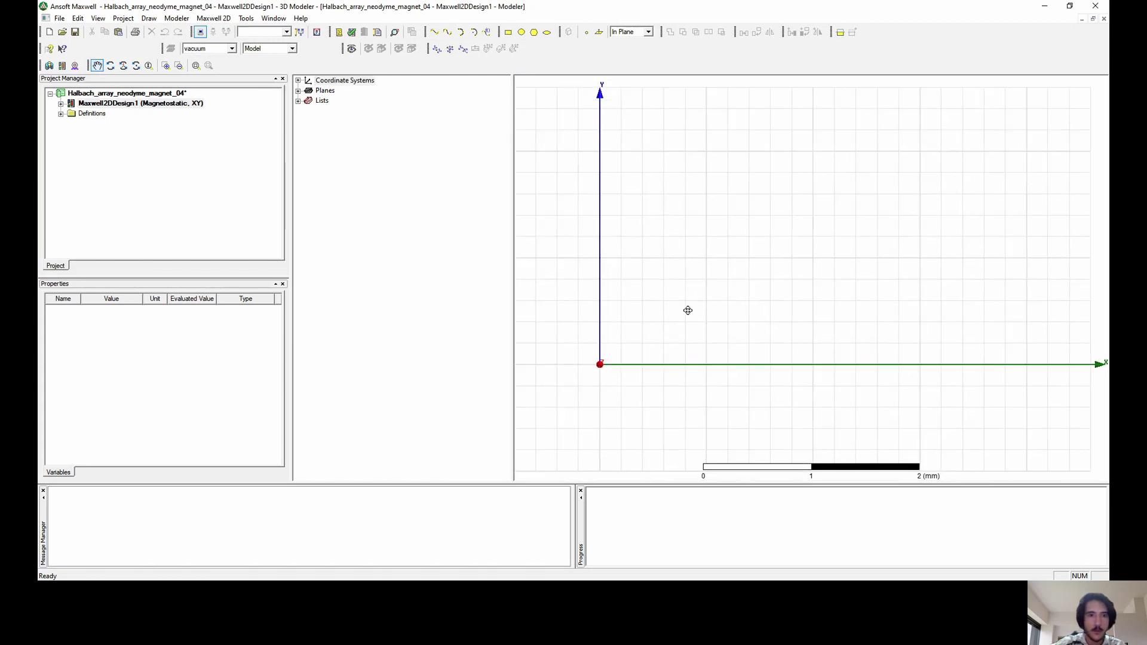
scroll(687, 310, "up", 1)
Draw a 10 mm square rectangle starting at (10, 0, 0) and centre it in view.
left_click(507, 32)
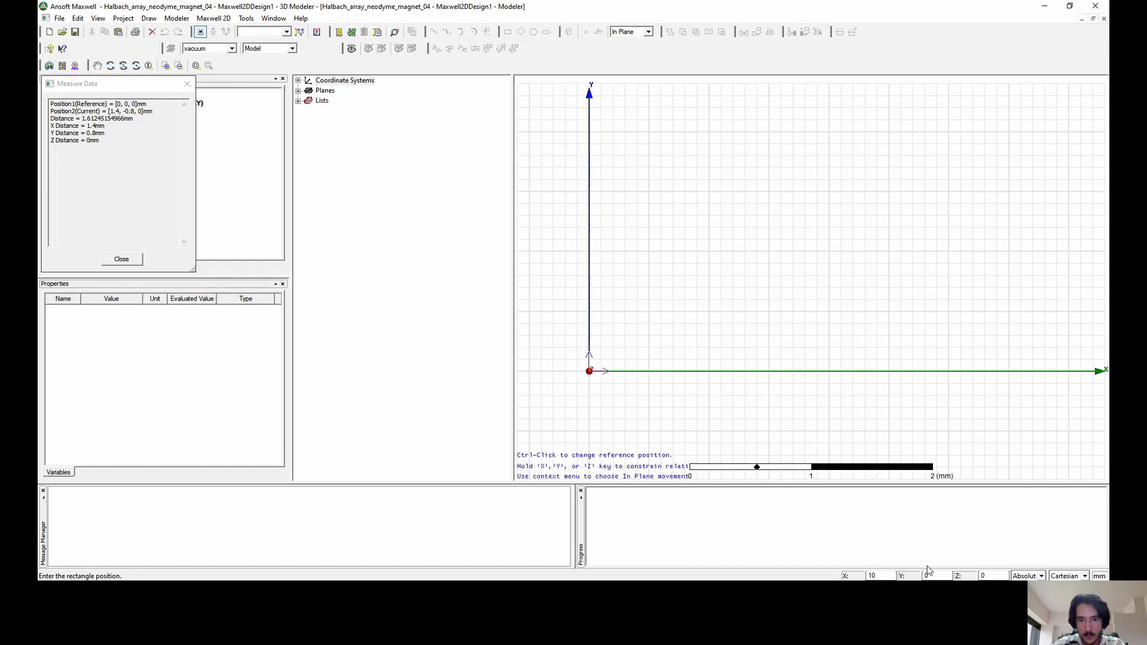
key("Return")
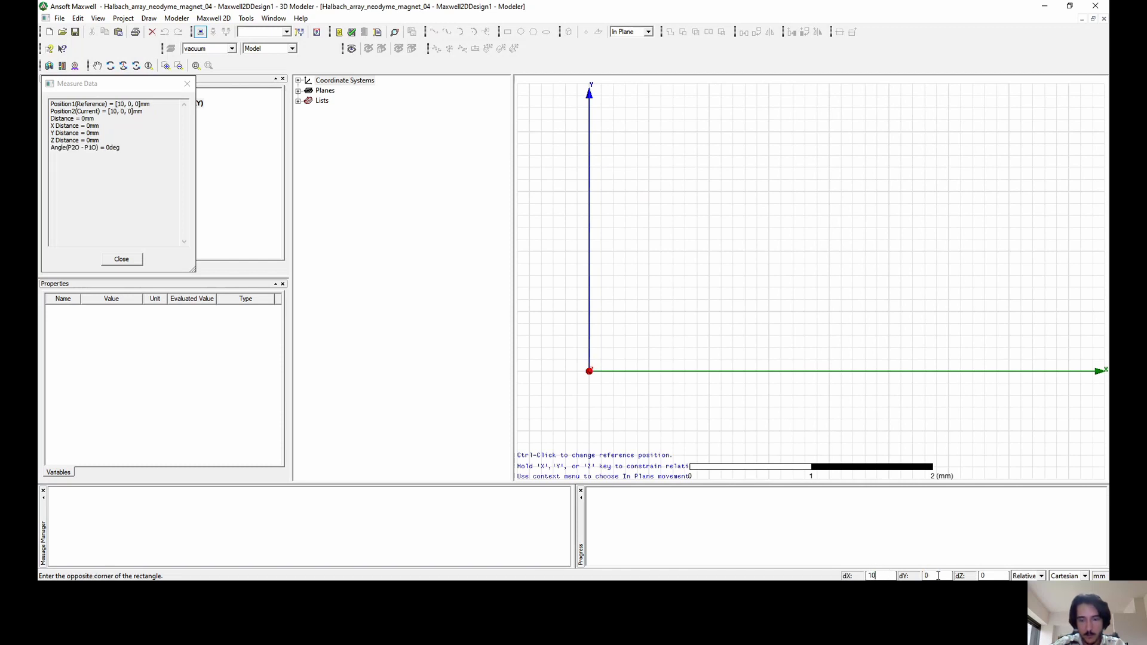
key("Tab")
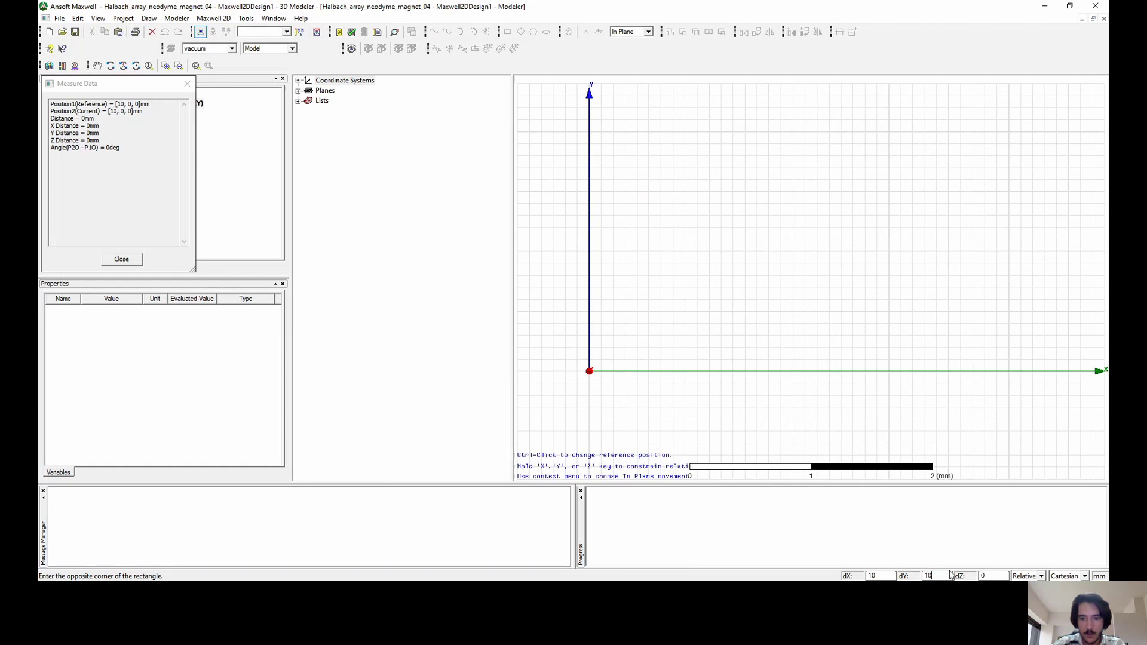
key("Return")
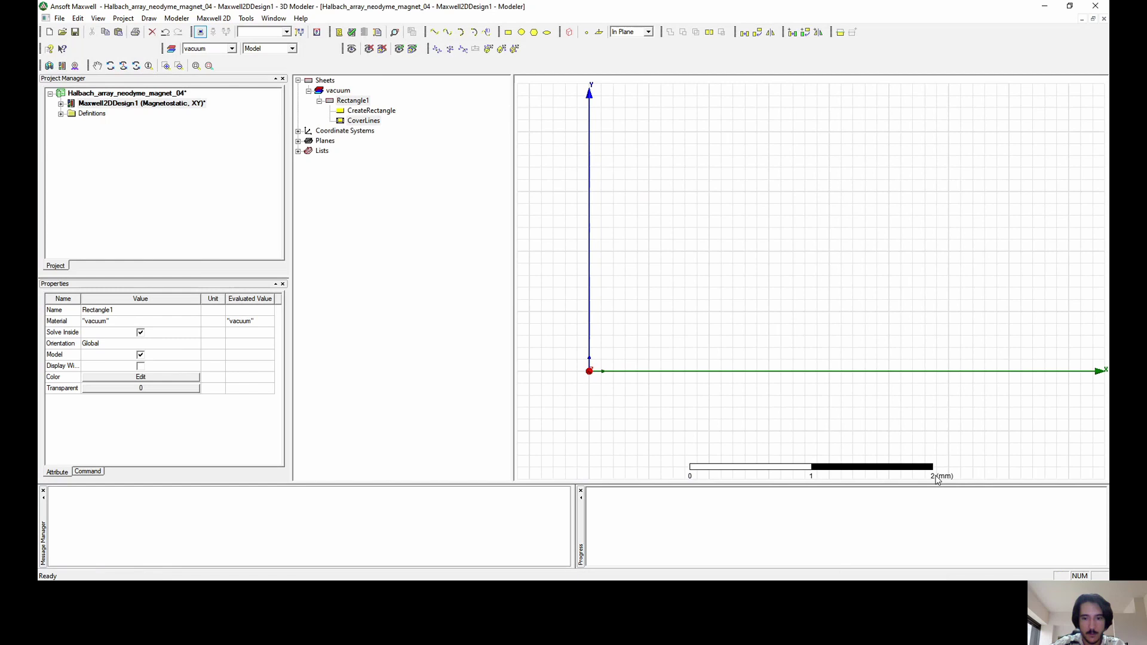
scroll(920, 373, "down", 10)
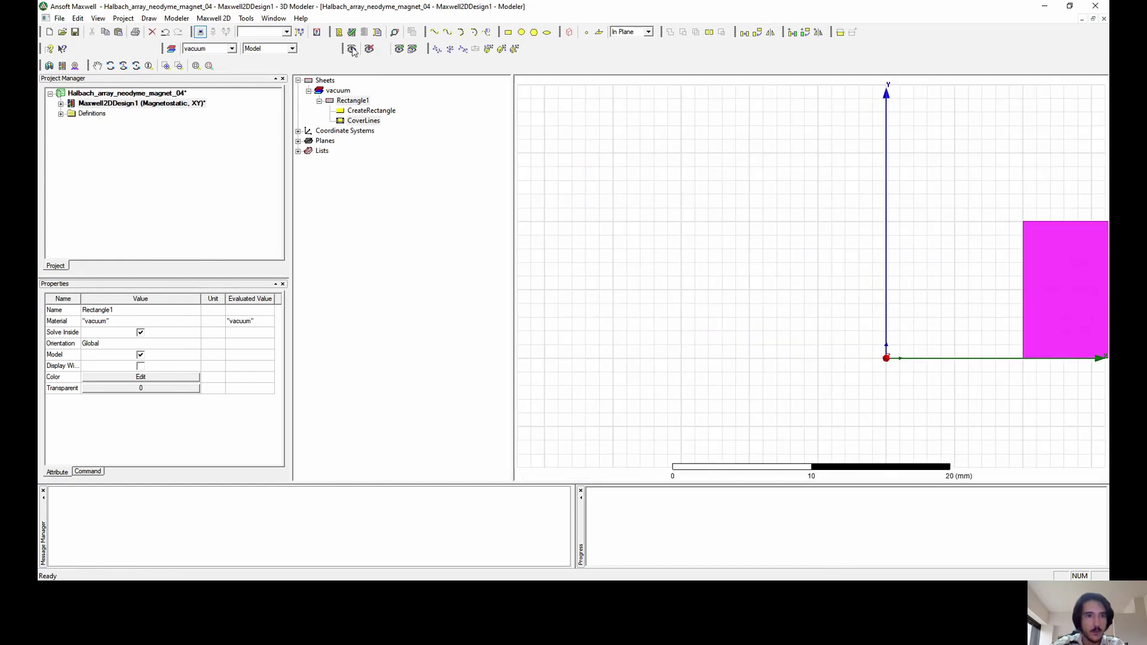
scroll(639, 191, "down", 1)
left_click(97, 66)
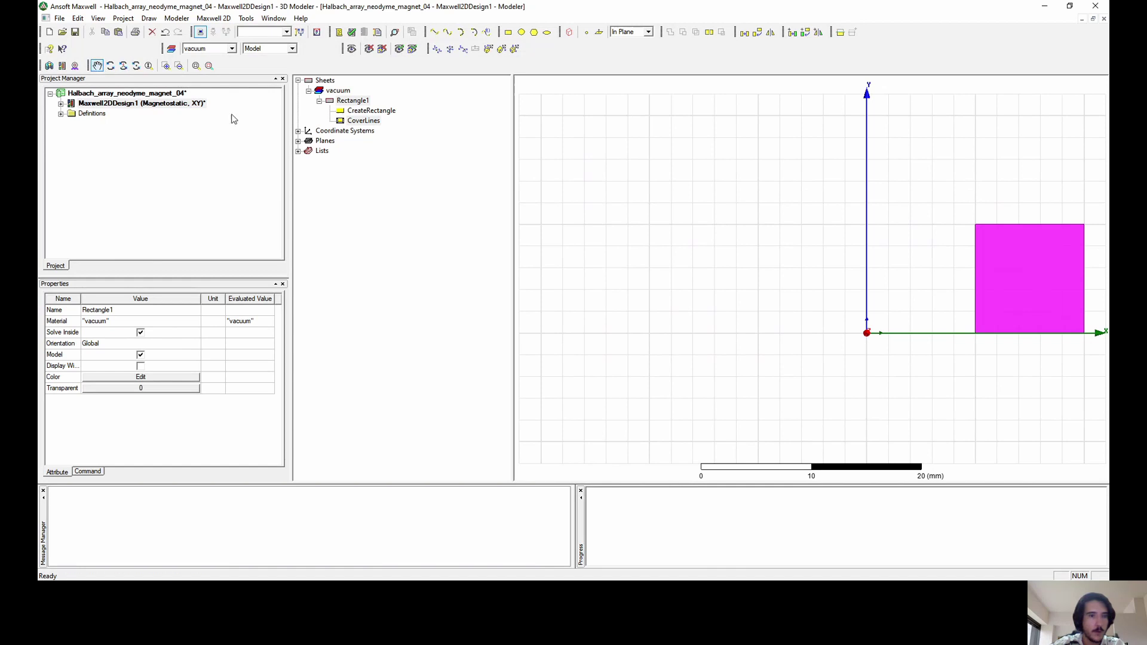
left_click_drag(808, 275, 540, 314)
scroll(744, 344, "down", 1)
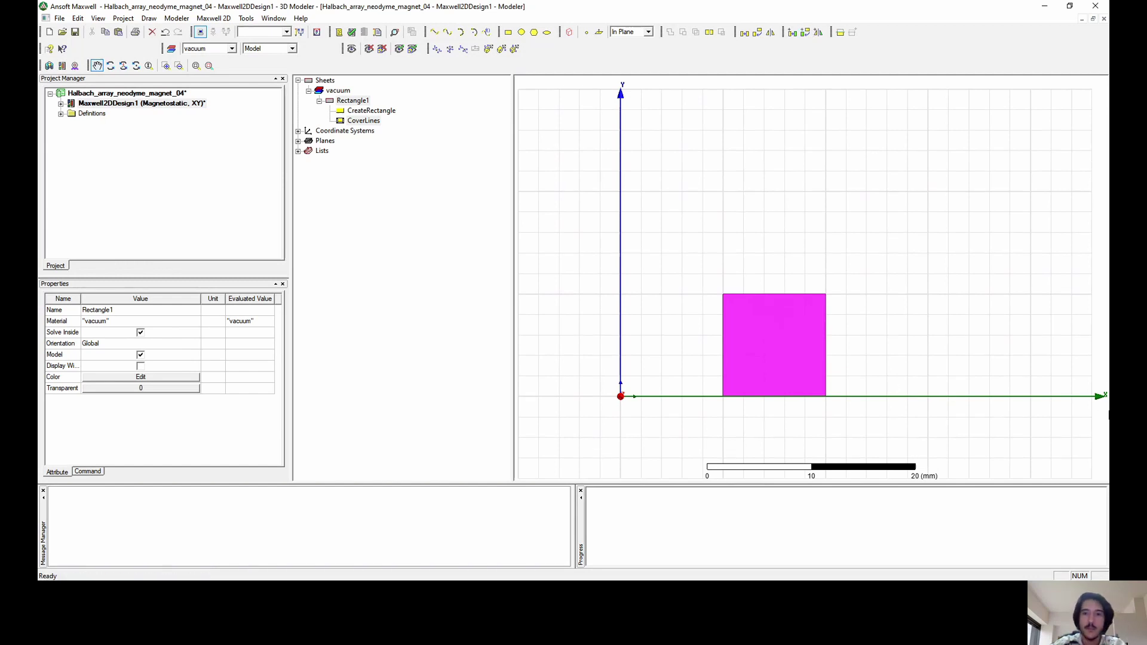
Mirror-duplicate the square at its 20 mm and 30 mm corners, giving three squares.
left_click(817, 33)
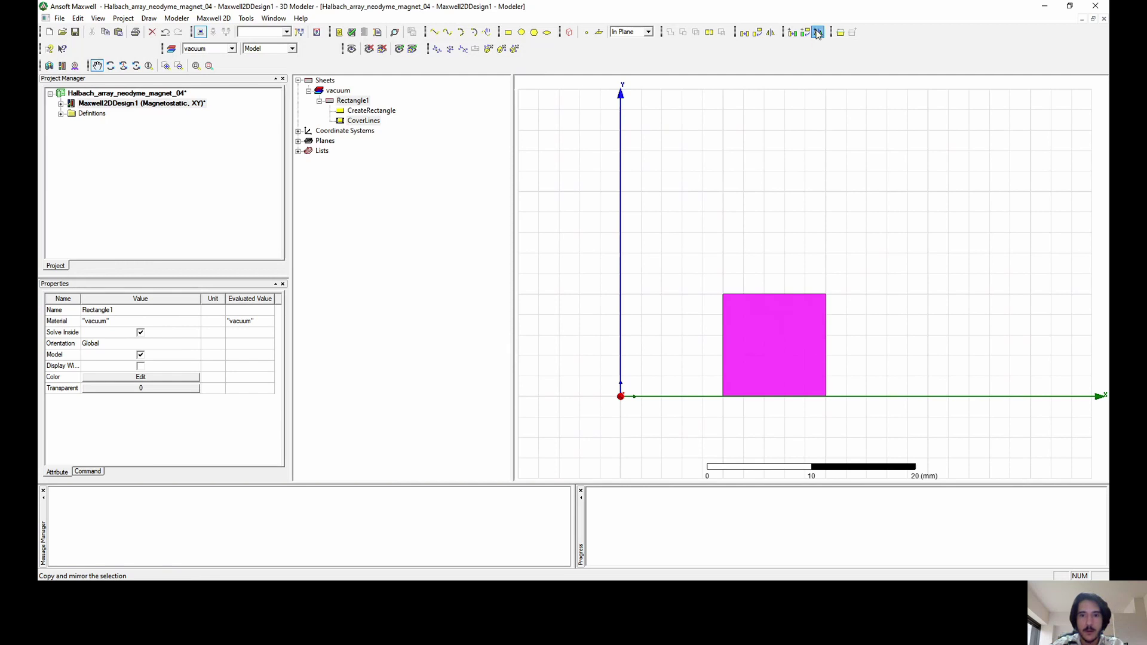
left_click(826, 396)
left_click(883, 397)
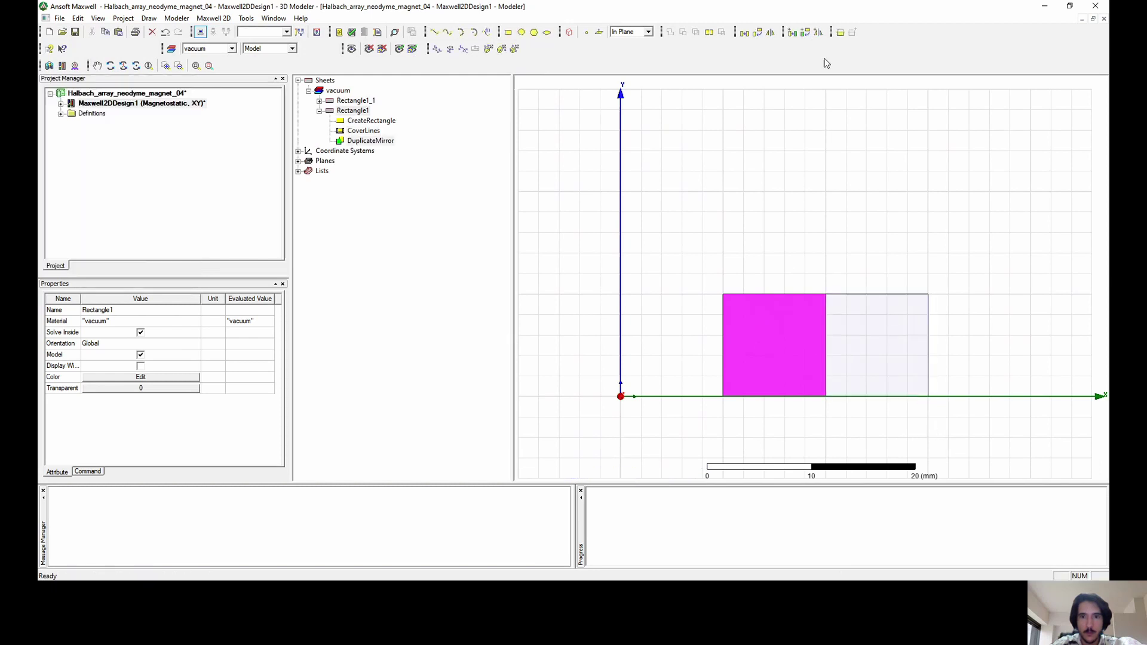
left_click(817, 32)
left_click(928, 396)
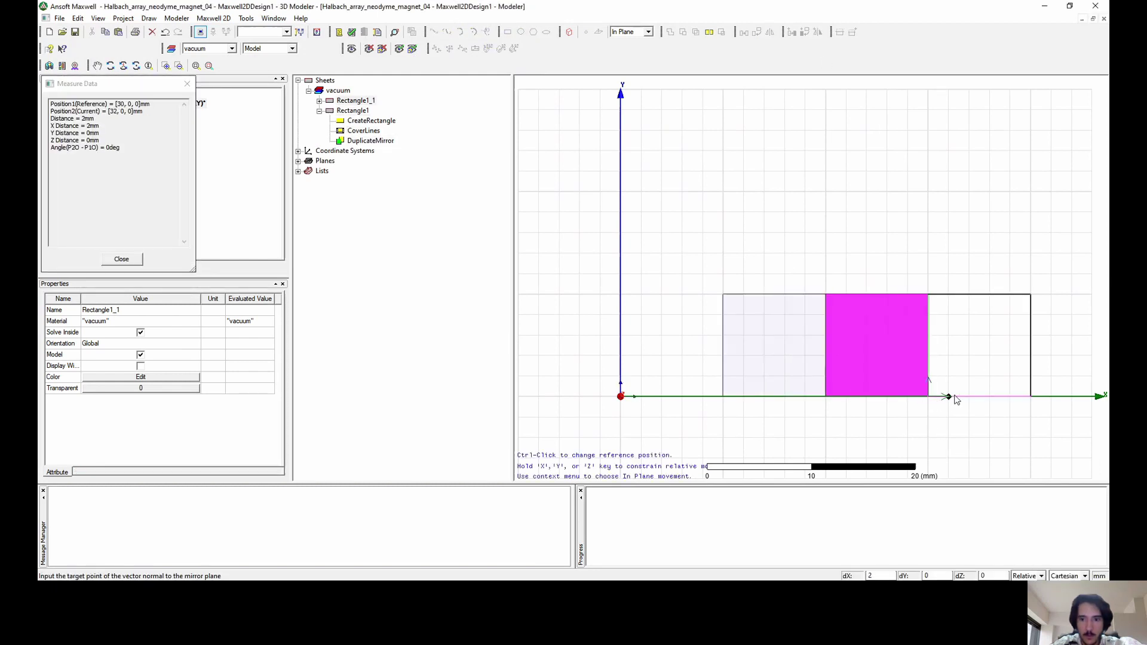
left_click(960, 397)
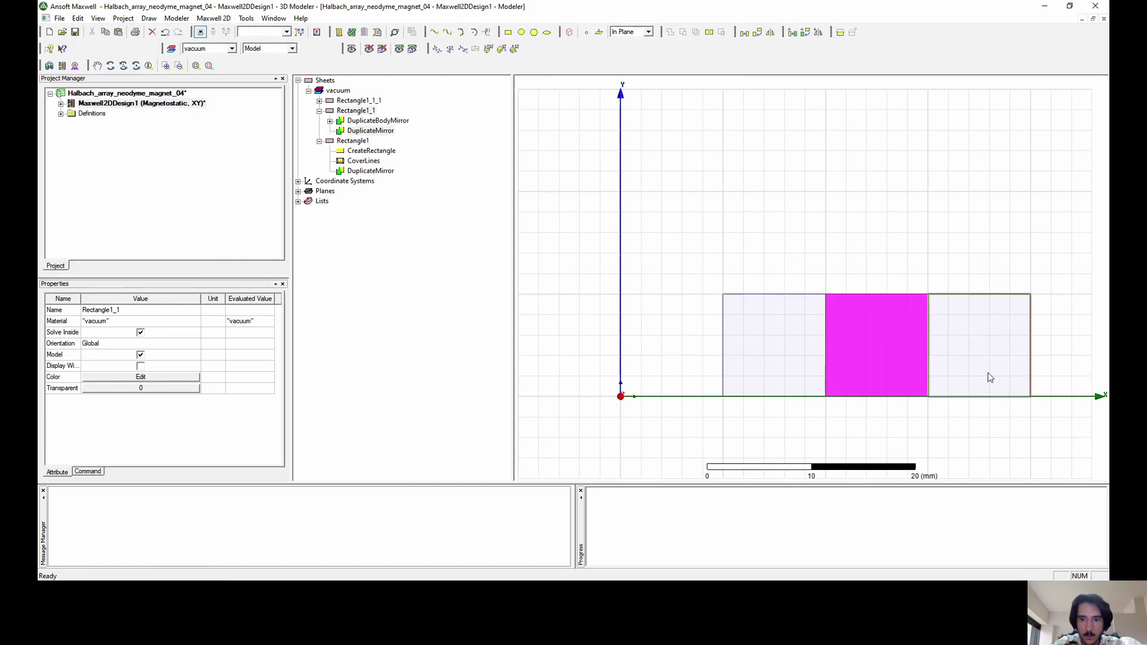
Mirror the third square at the 40 mm corner to make a fourth square.
left_click(818, 31)
left_click(1031, 396)
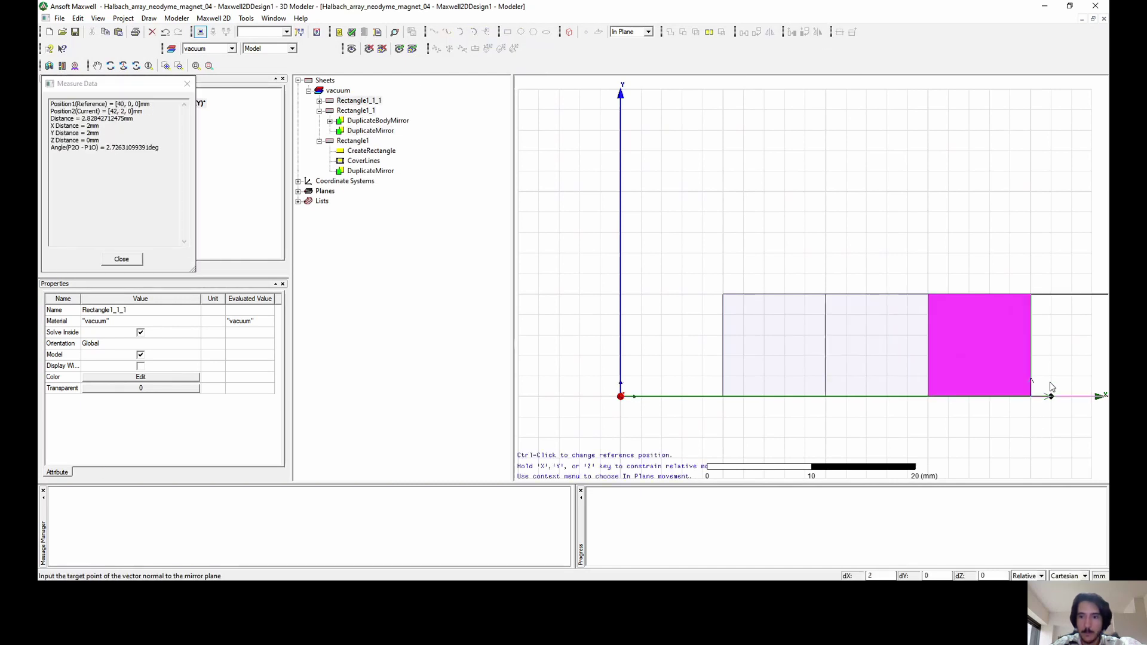
left_click(1091, 396)
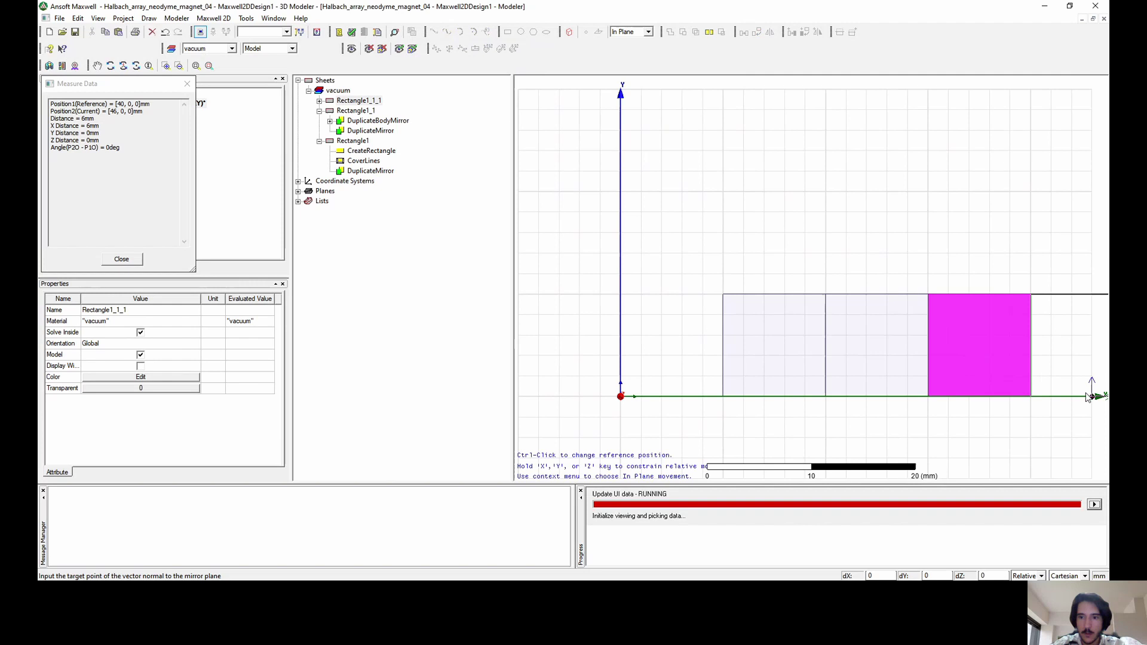
scroll(1051, 371, "down", 3)
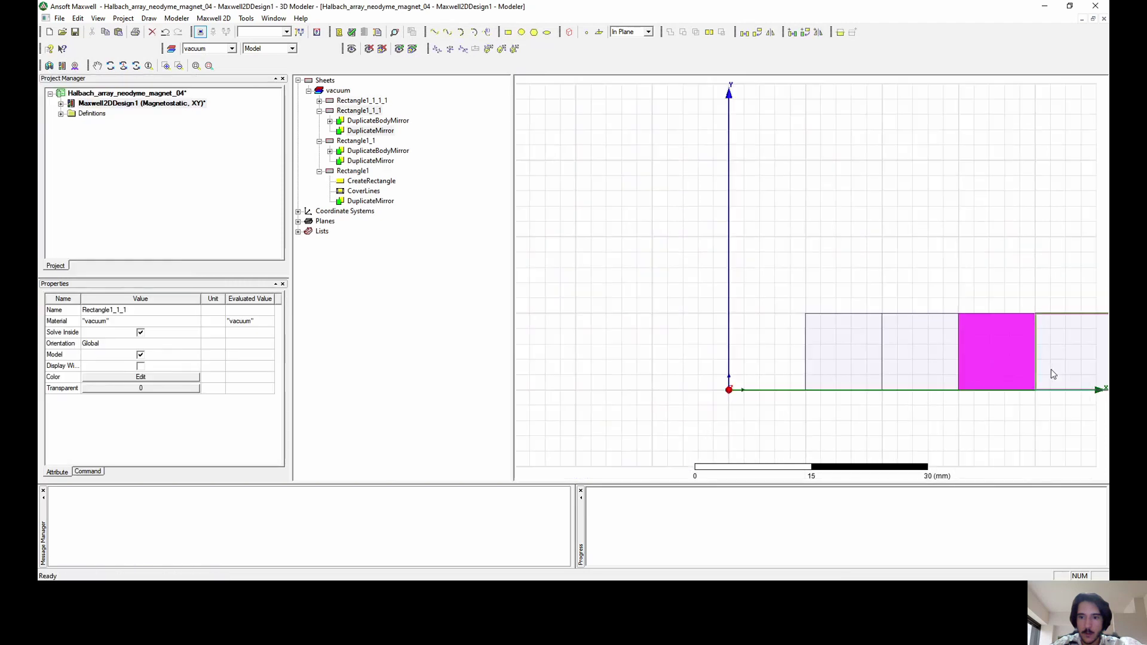
left_click(96, 65)
left_click_drag(1090, 352, 737, 338)
scroll(767, 352, "up", 1)
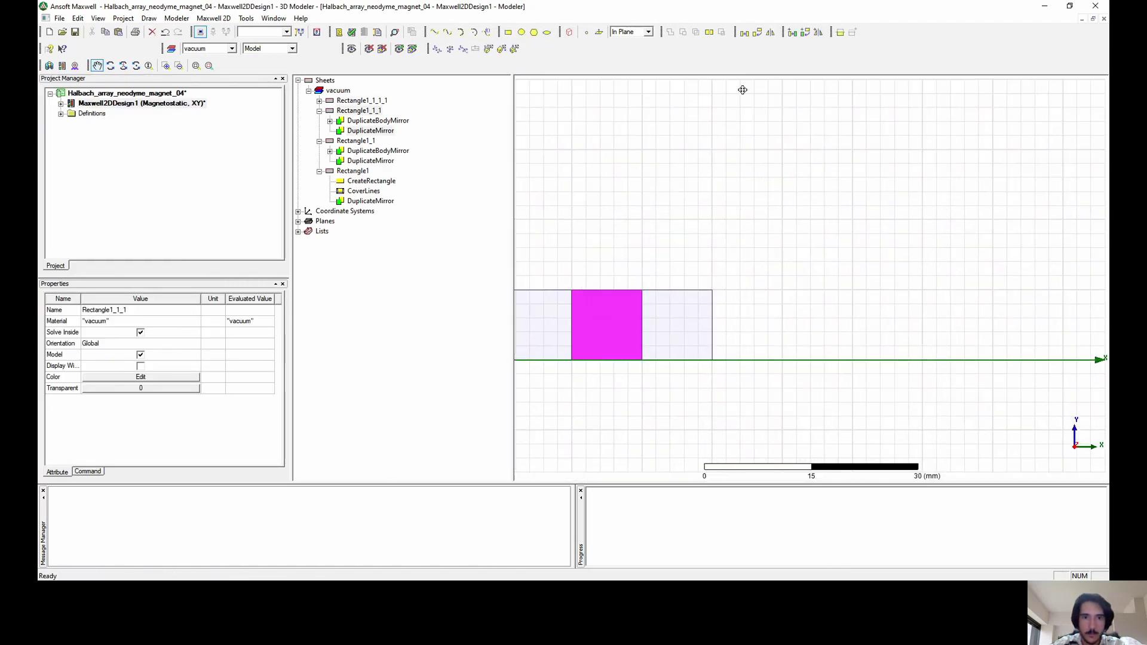
Select the rightmost square and mirror it at the 50 mm corner to create the fifth.
left_click(804, 32)
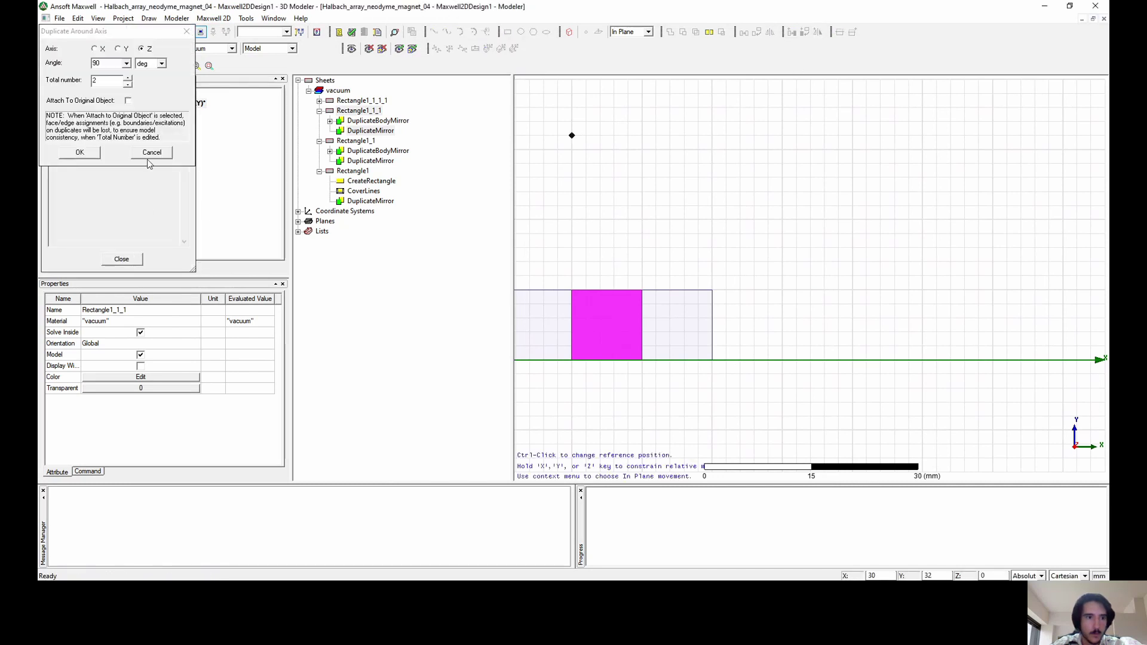
left_click(150, 155)
left_click(820, 33)
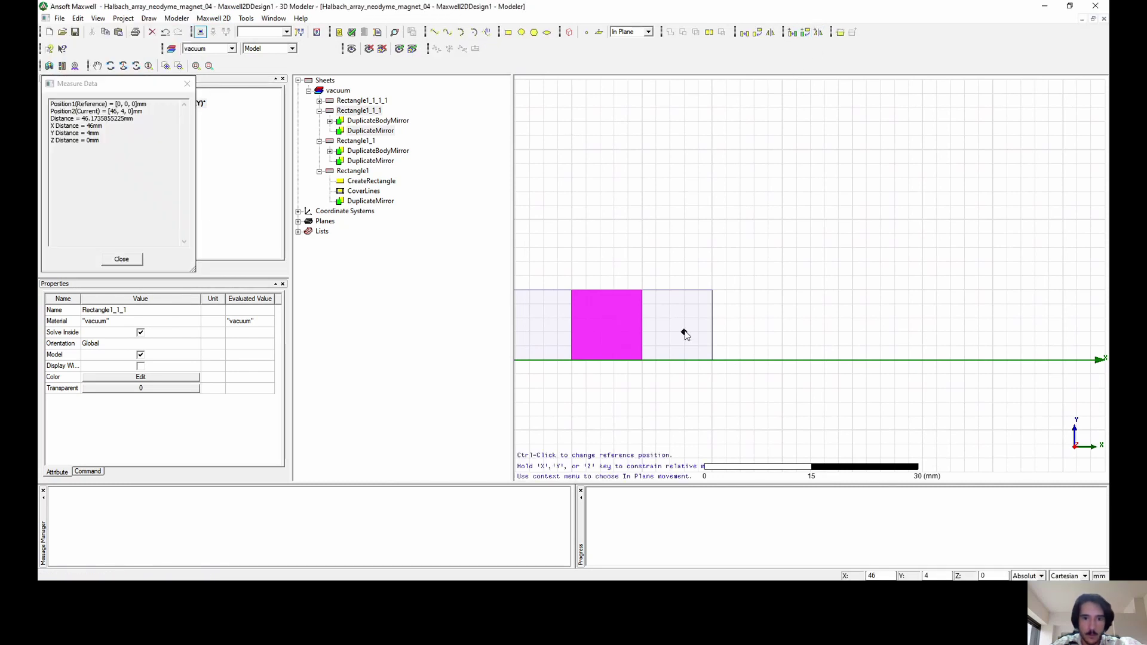
left_click(657, 263)
left_click(673, 359)
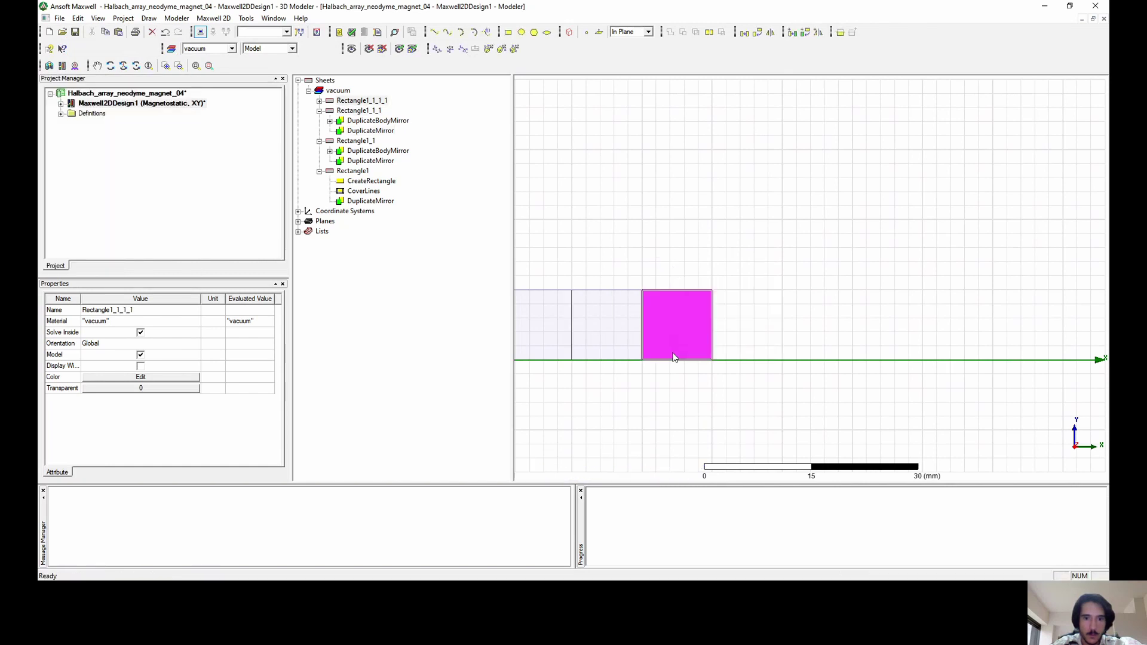
left_click(818, 34)
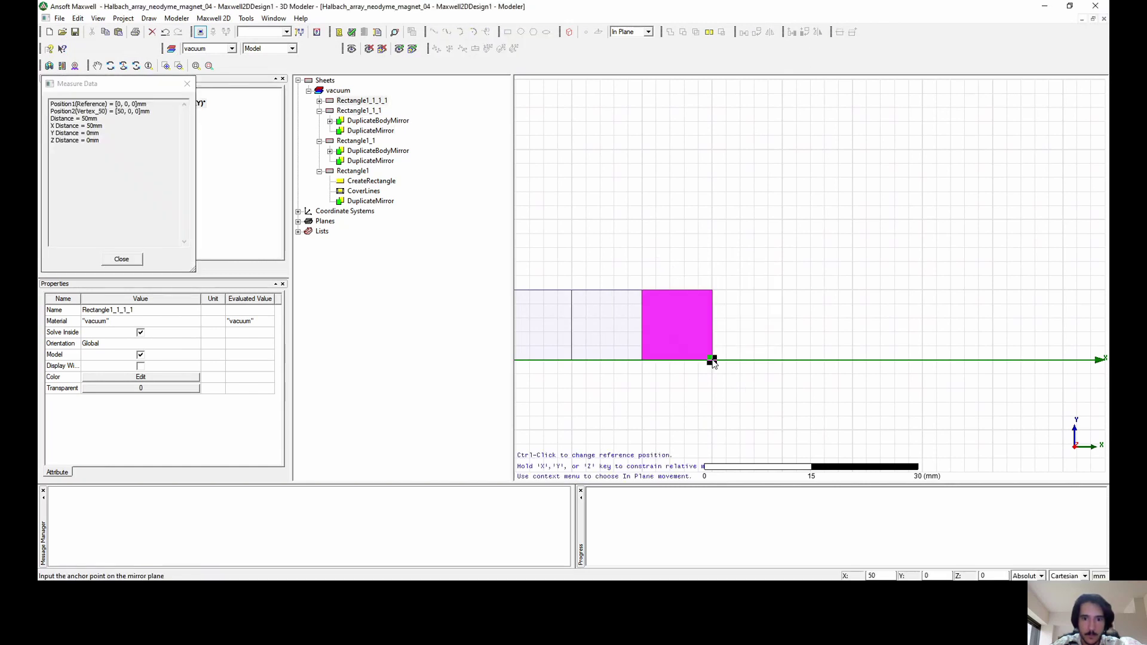
left_click(712, 360)
left_click(755, 360)
scroll(739, 404, "down", 2)
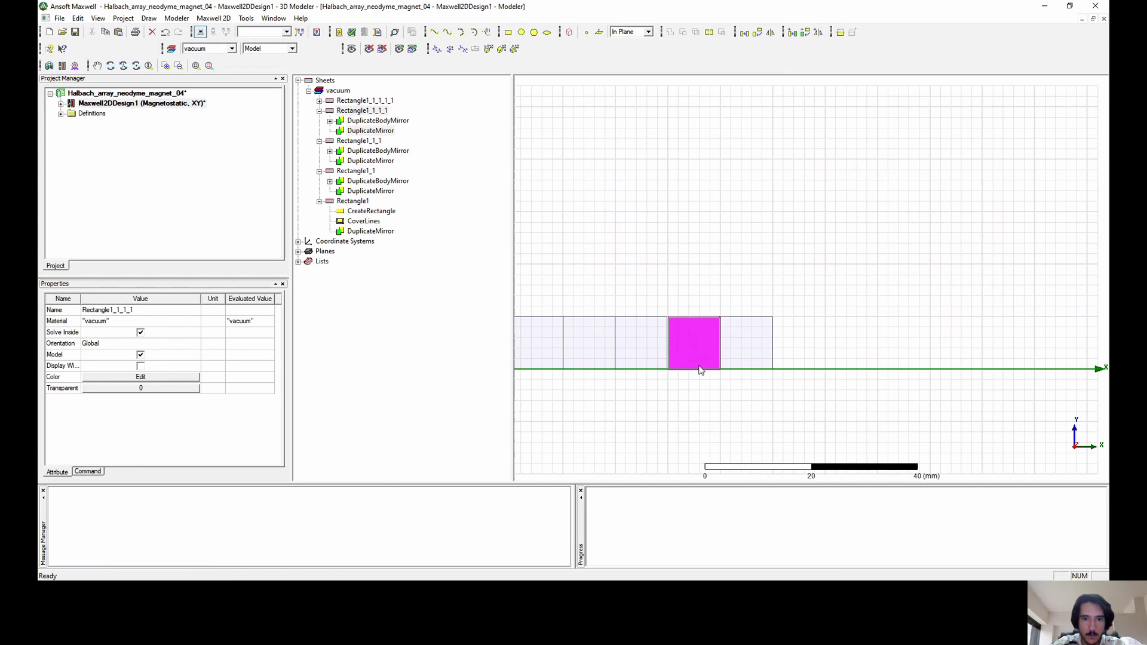
Select each of the five squares in turn to inspect them, ending on Rectangle1.
left_click(609, 352)
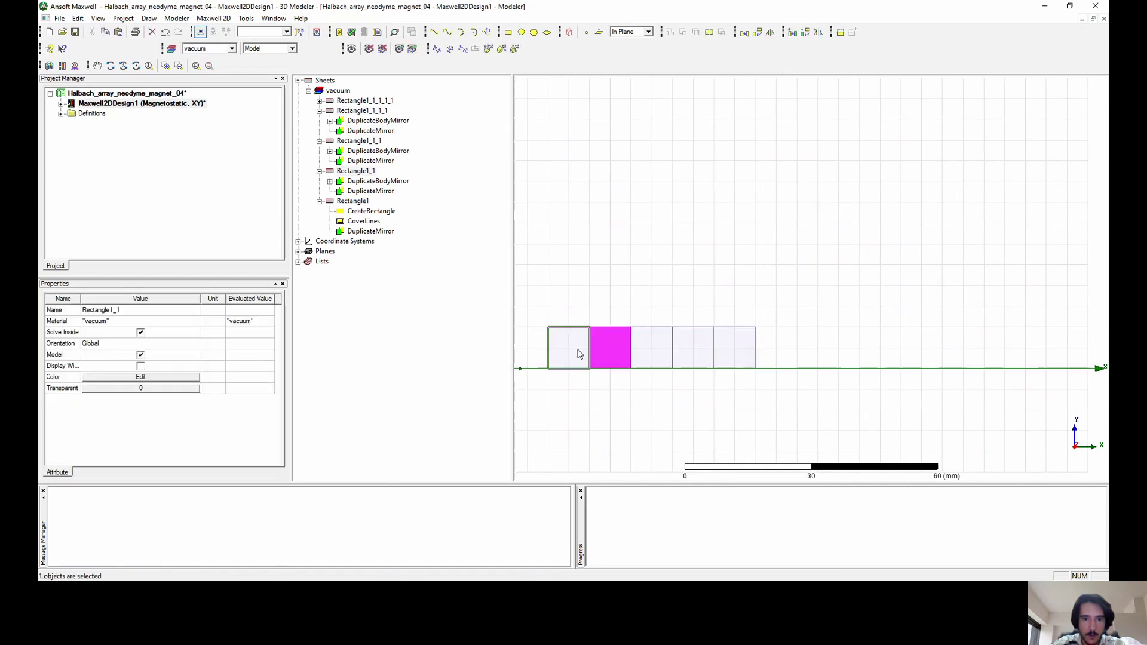
left_click(567, 353)
left_click(646, 349)
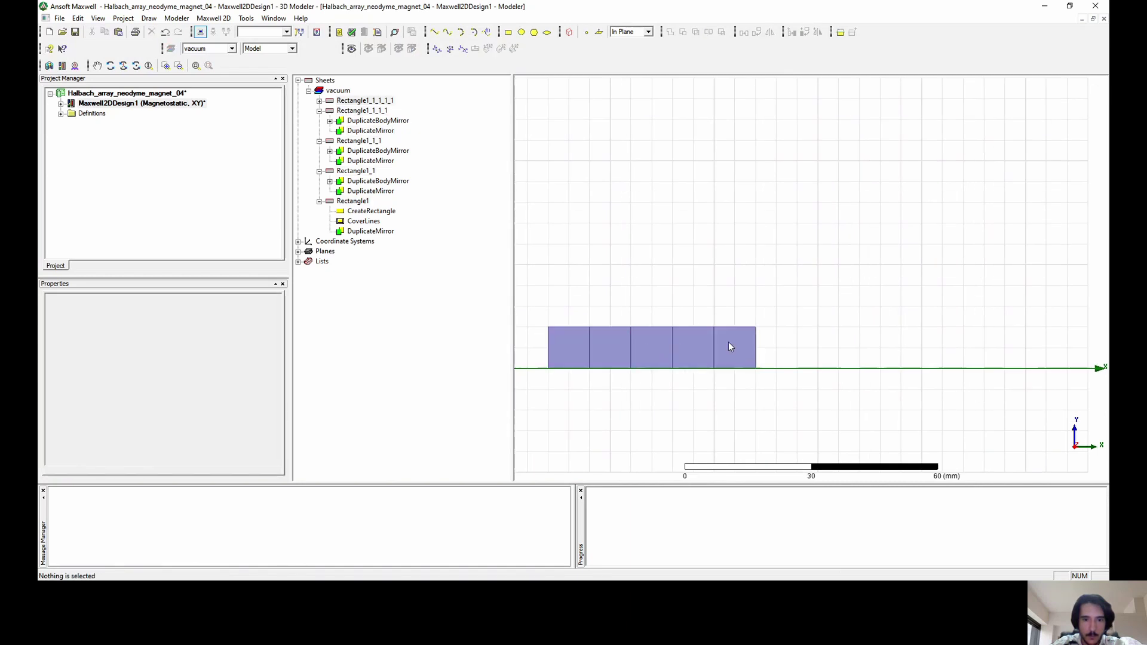
left_click(730, 341)
left_click(681, 341)
left_click(652, 343)
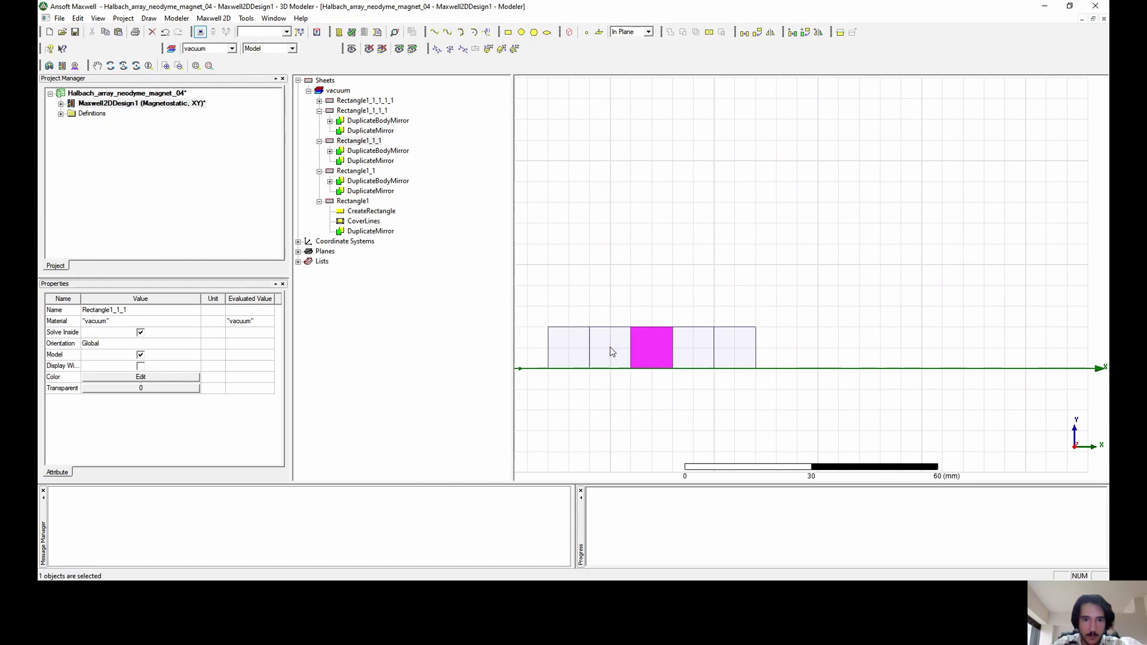
left_click(567, 350)
scroll(615, 394, "down", 2)
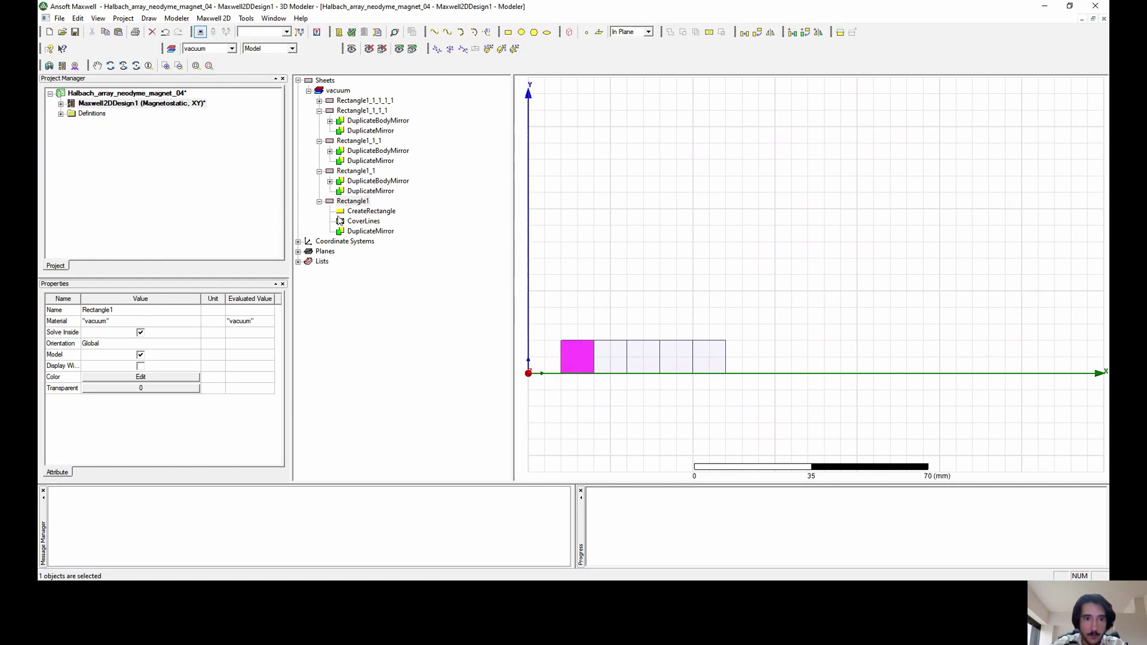
Collapse the rectangles' history branches and pan the row right and down.
left_click(320, 202)
left_click(319, 171)
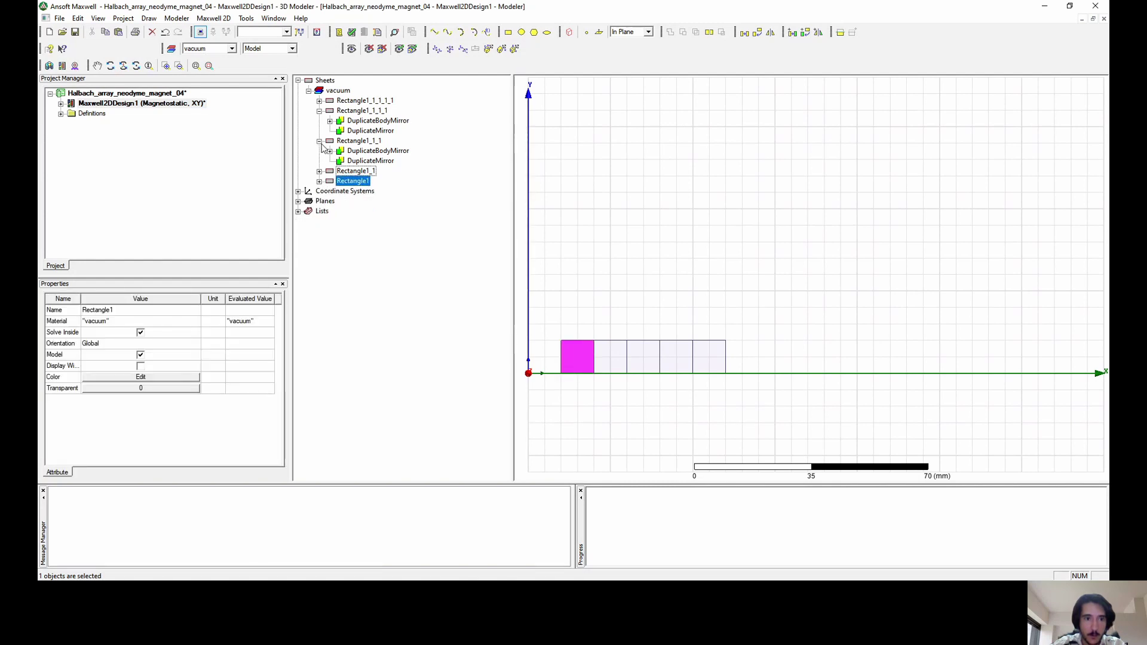
left_click(319, 141)
left_click(319, 111)
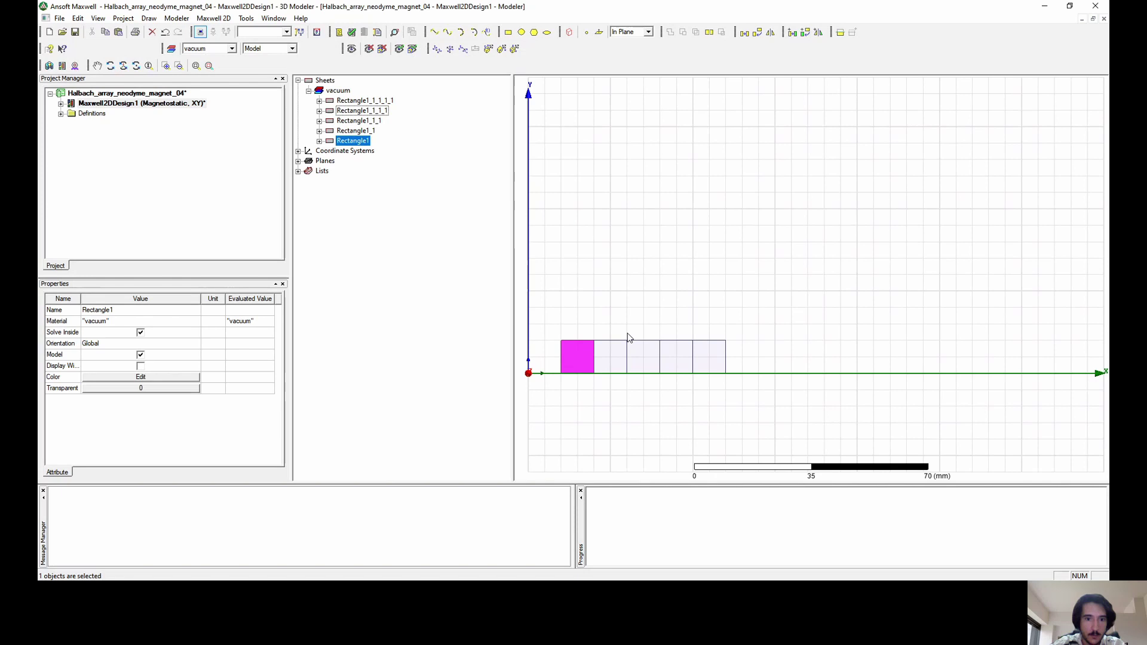
scroll(624, 330, "down", 1)
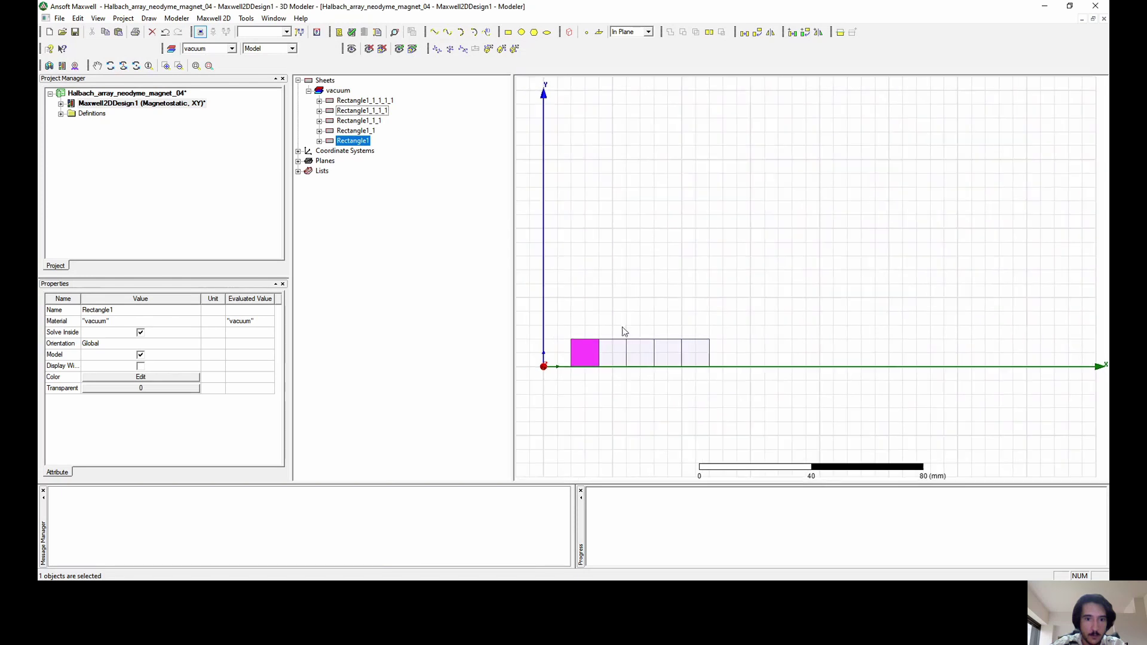
left_click(96, 65)
left_click_drag(658, 340, 691, 341)
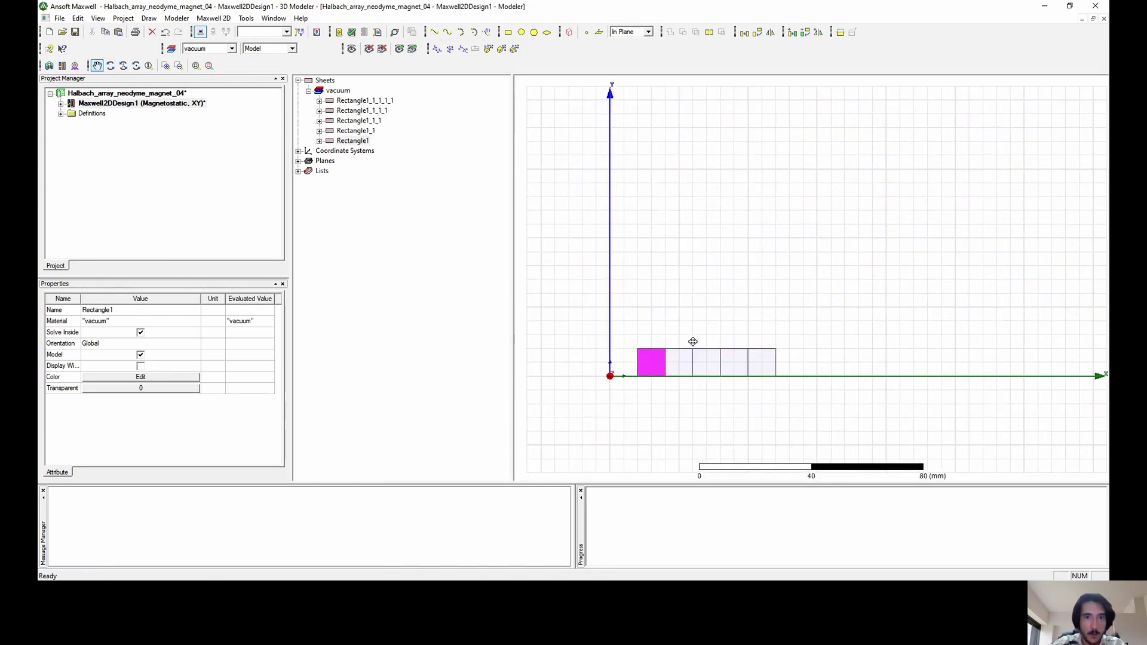
Create RelativeCS1 at the origin with its x axis along global y.
left_click(464, 50)
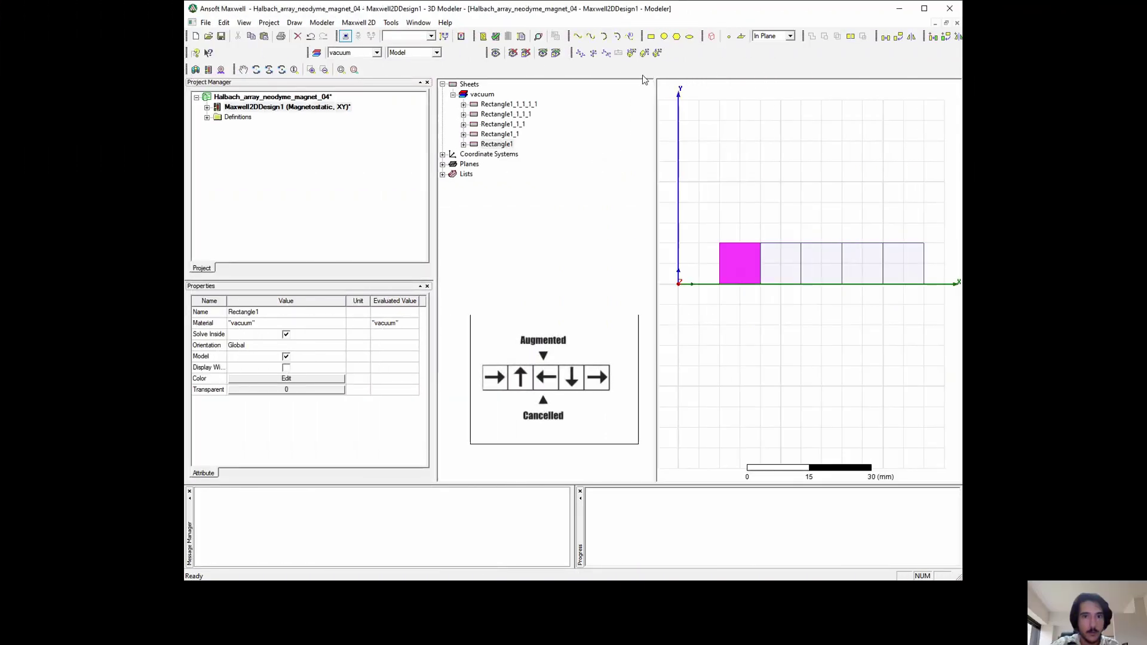
left_click(606, 53)
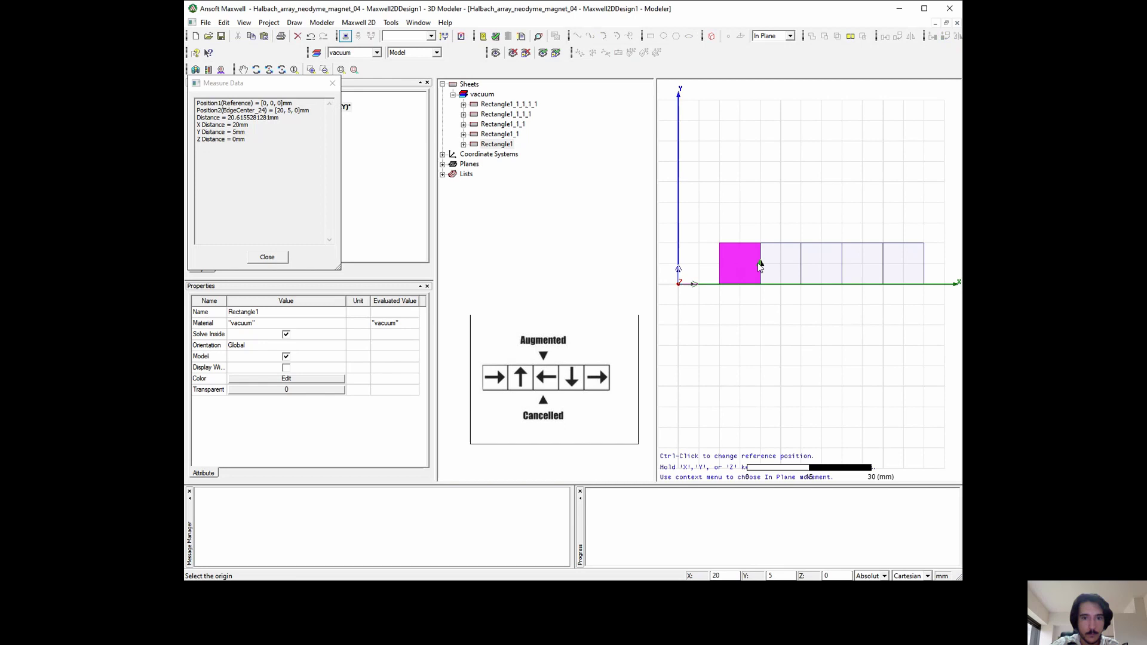
left_click(679, 283)
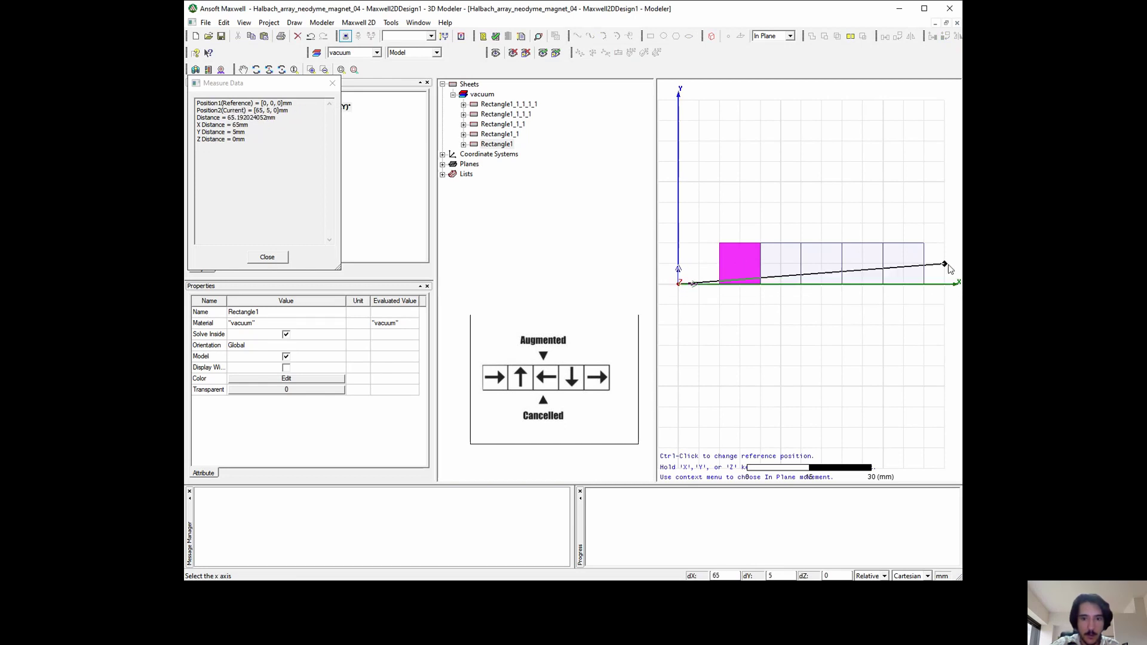
right_click(790, 306)
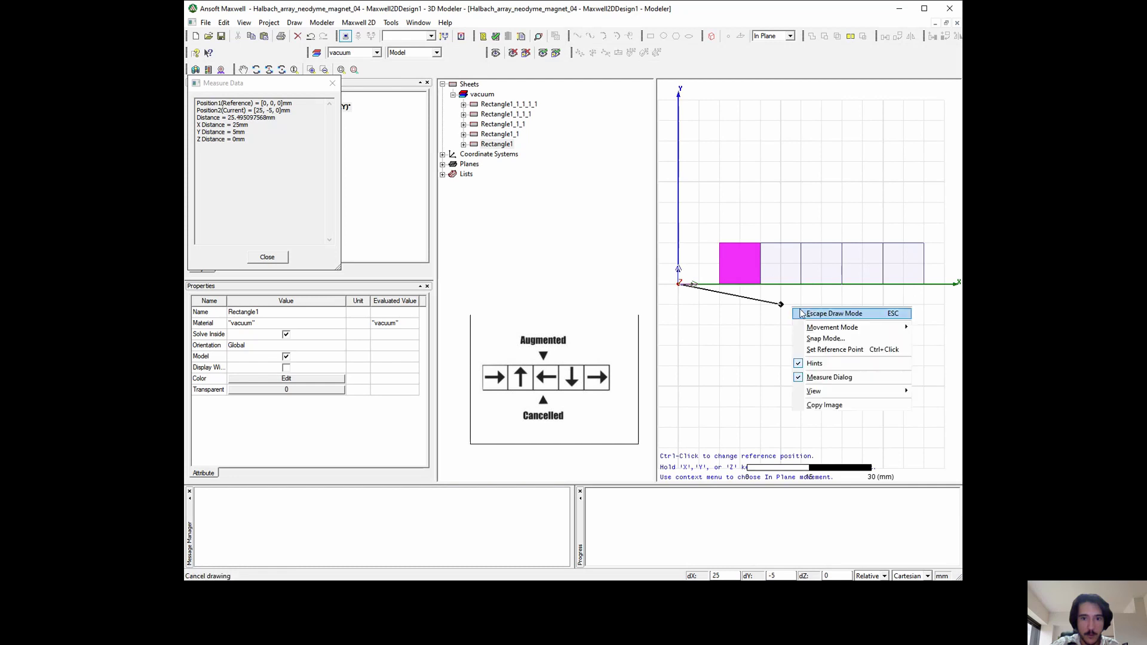
right_click(756, 276)
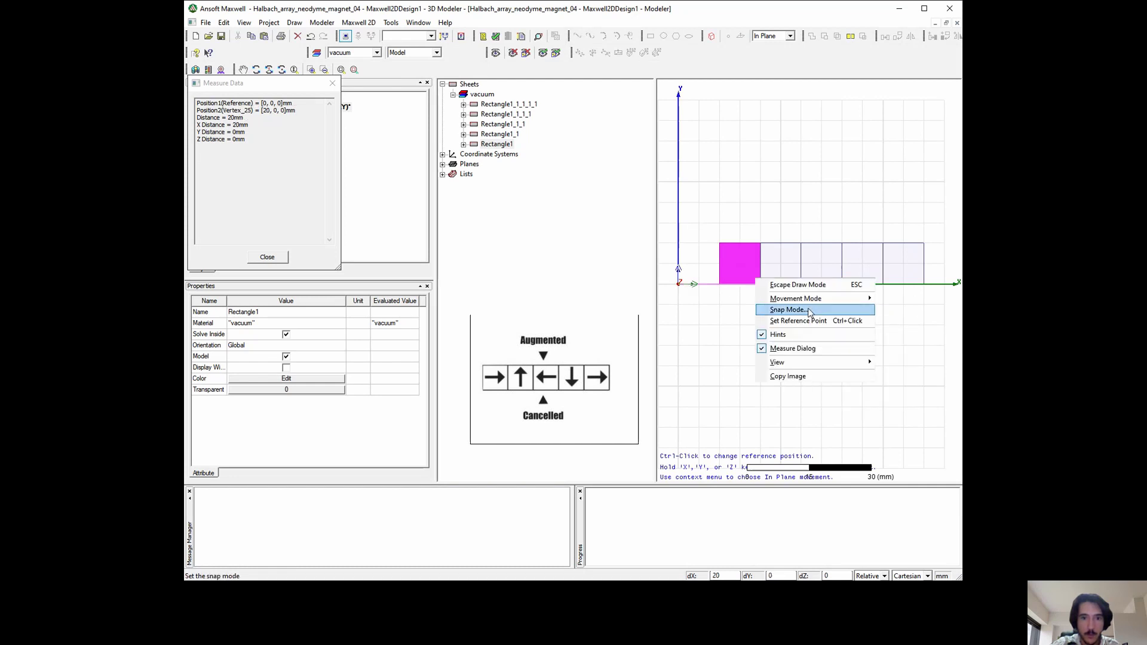
left_click(794, 283)
left_click(606, 53)
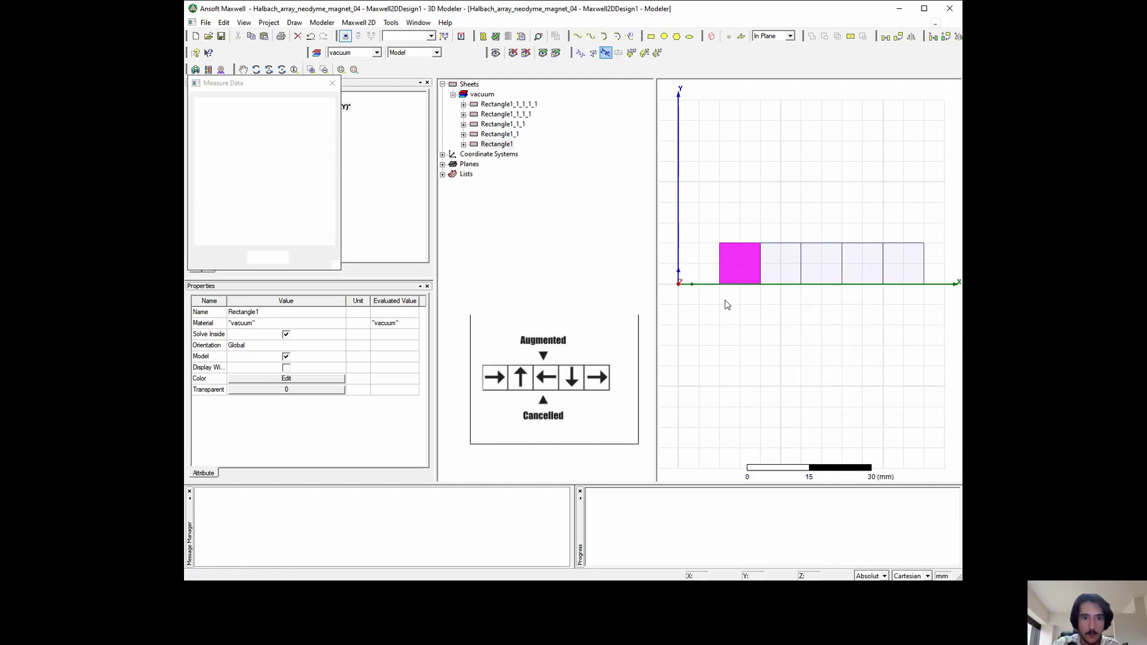
left_click(679, 209)
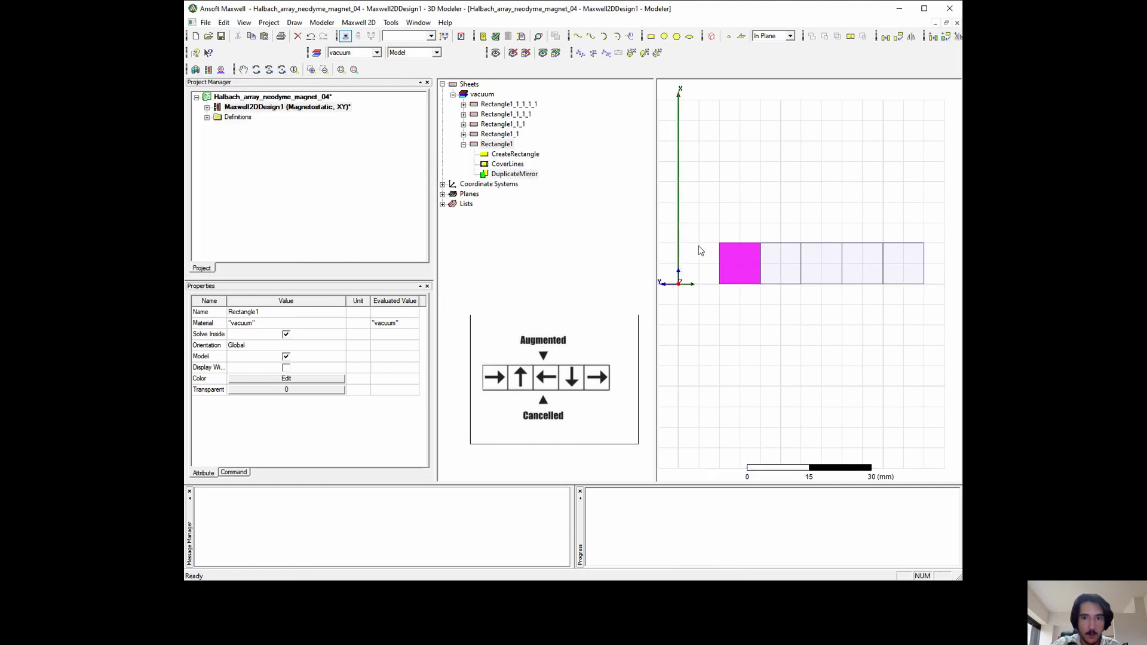
Add RelativeCS2 and RelativeCS3 at the origin with rotated x axes, cancelling an extra one.
left_click(606, 52)
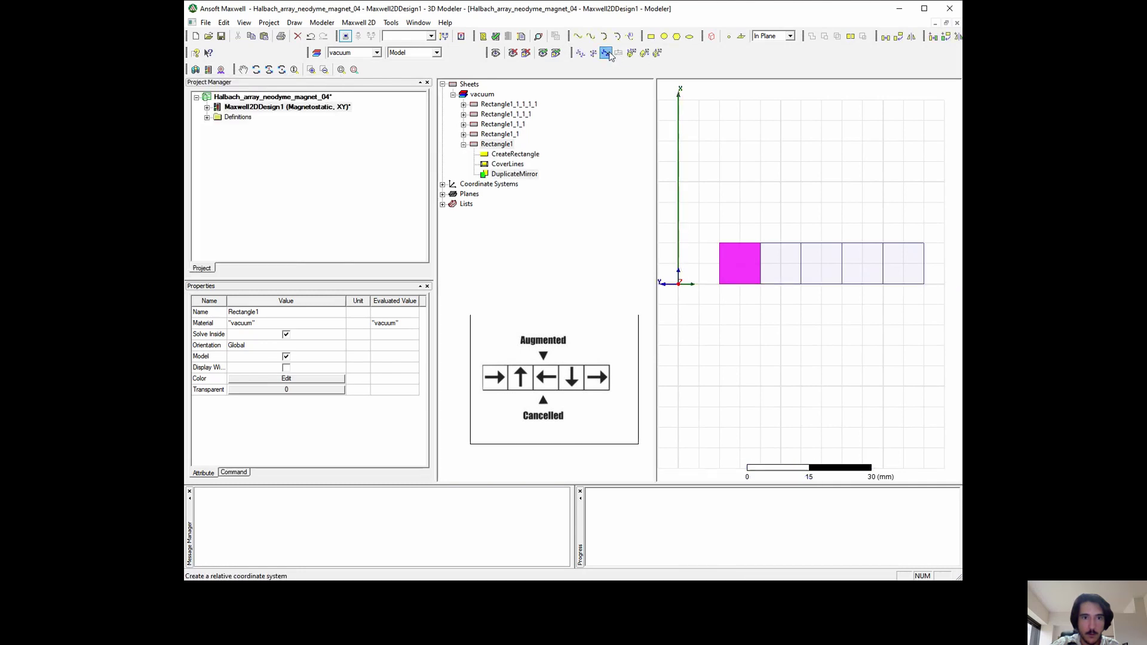
left_click(679, 284)
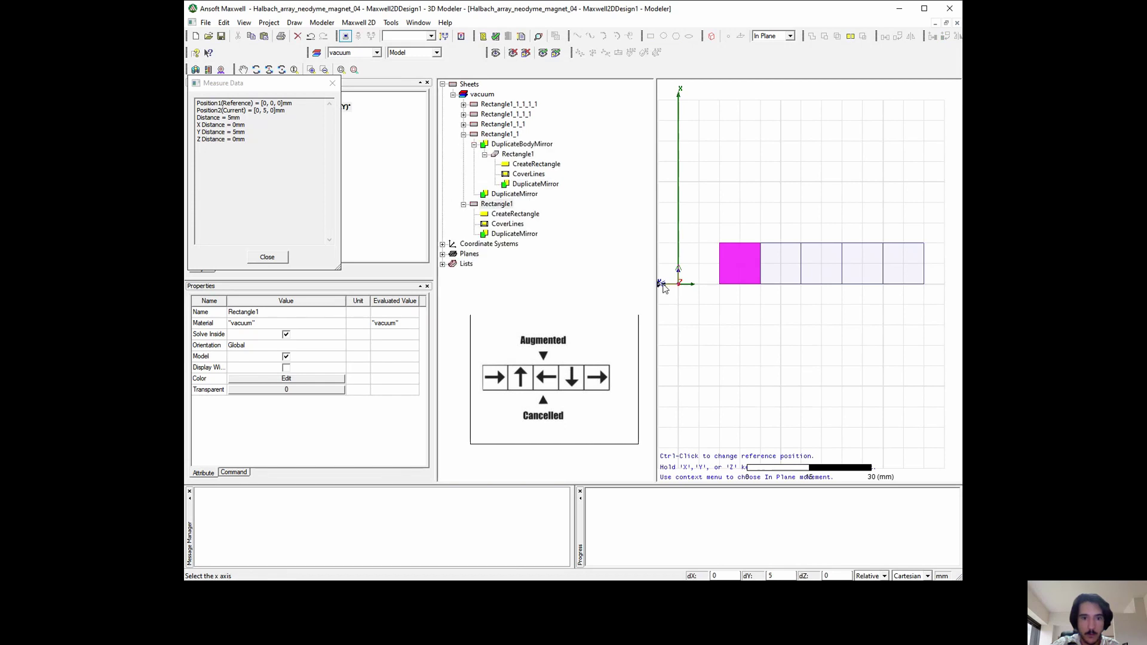
left_click(663, 288)
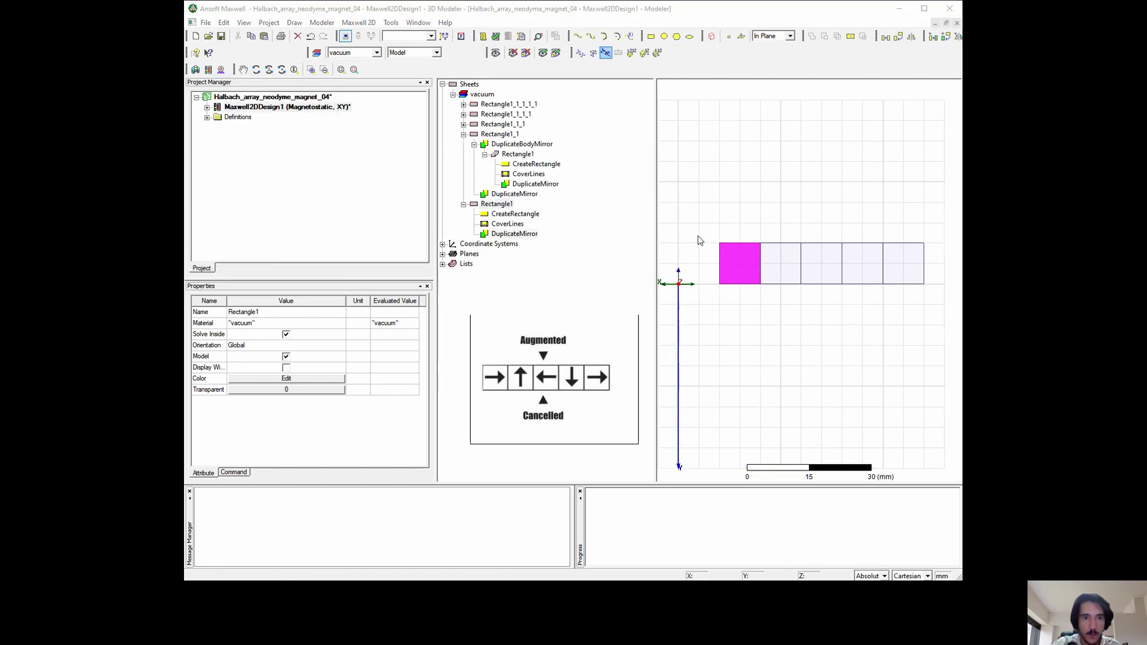
left_click(678, 284)
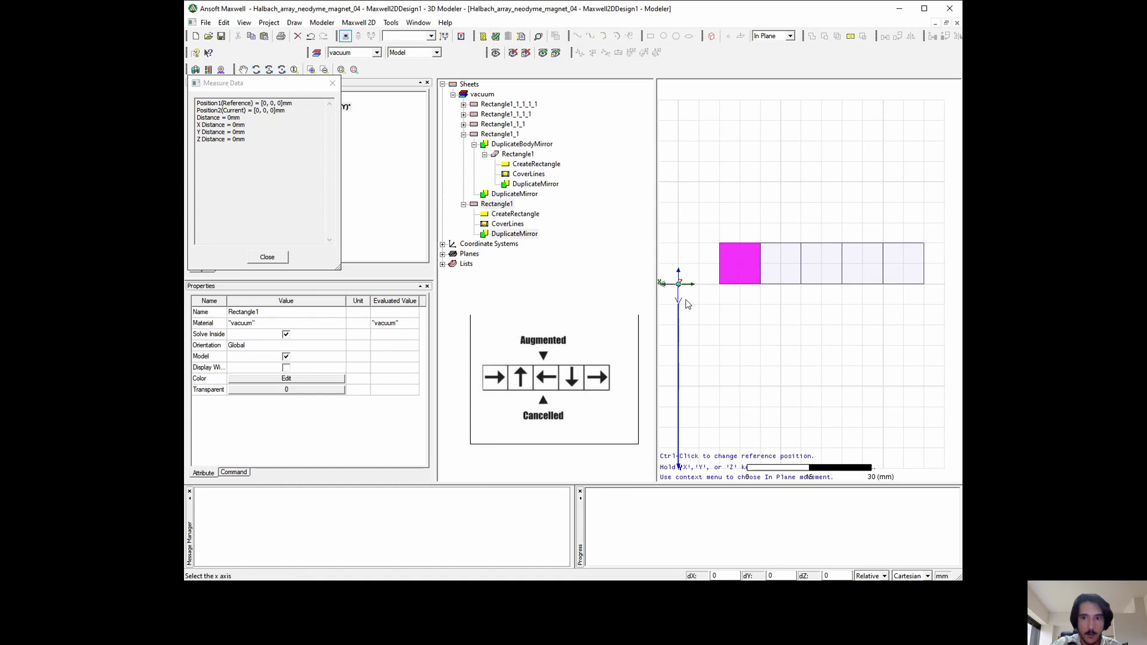
left_click(679, 353)
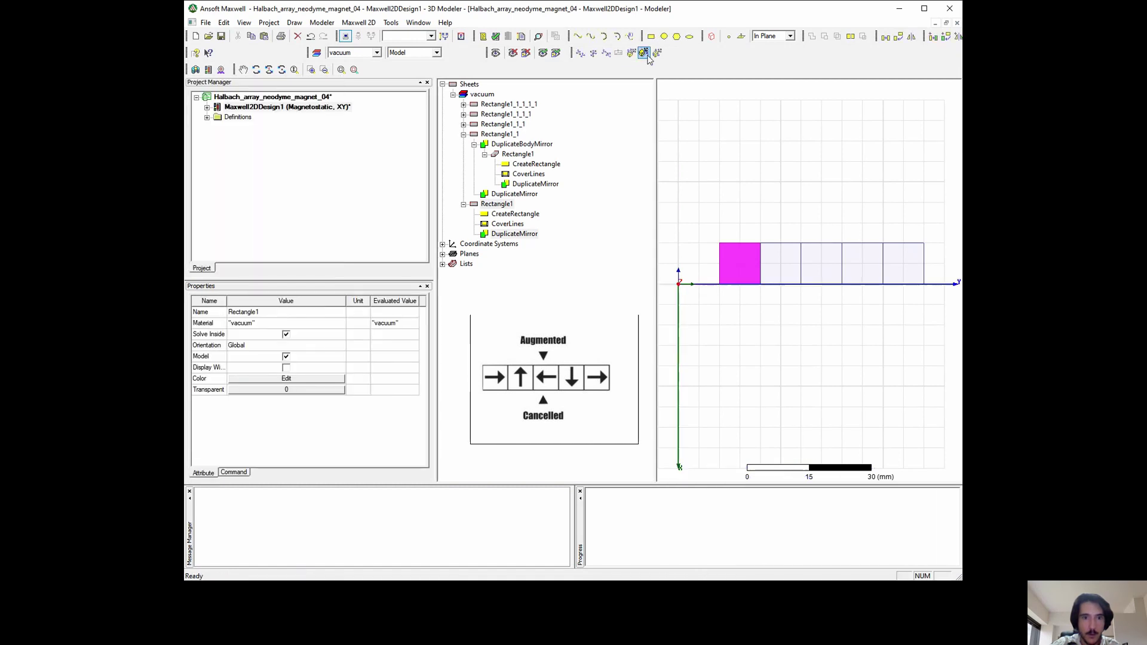
left_click(605, 52)
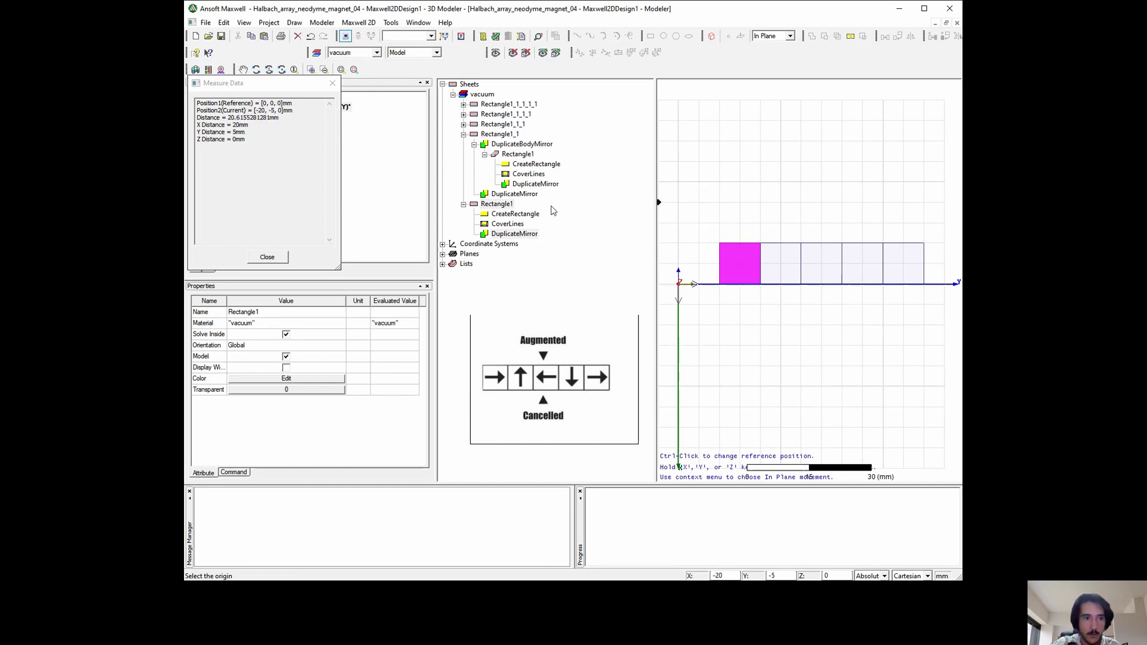
right_click(780, 182)
left_click(814, 192)
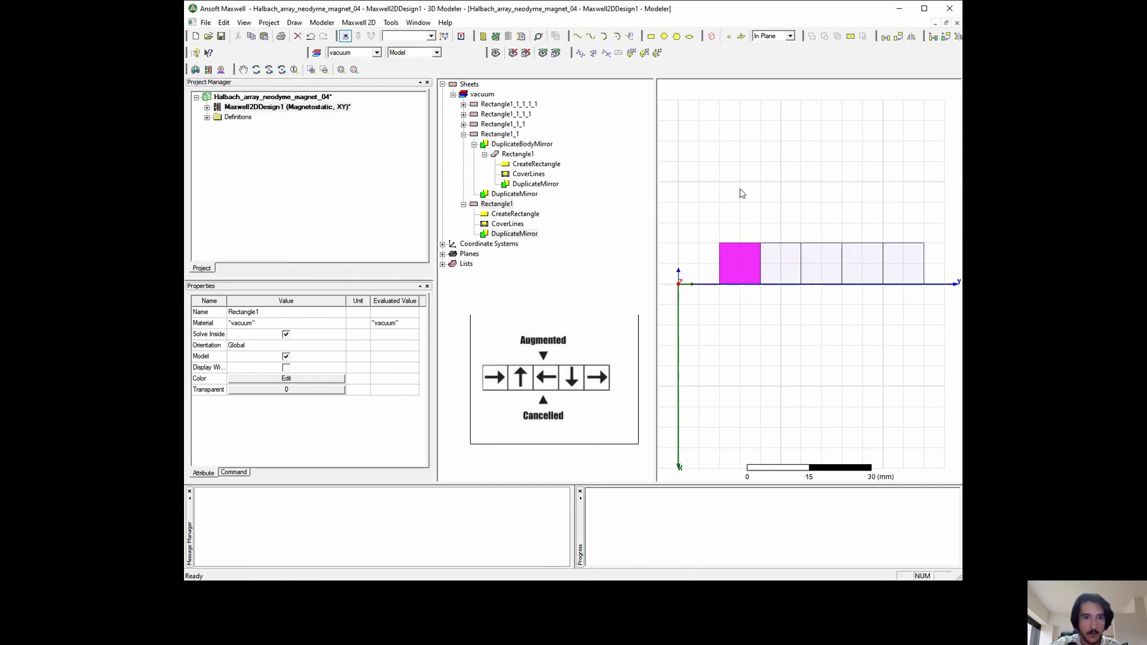
left_click(443, 244)
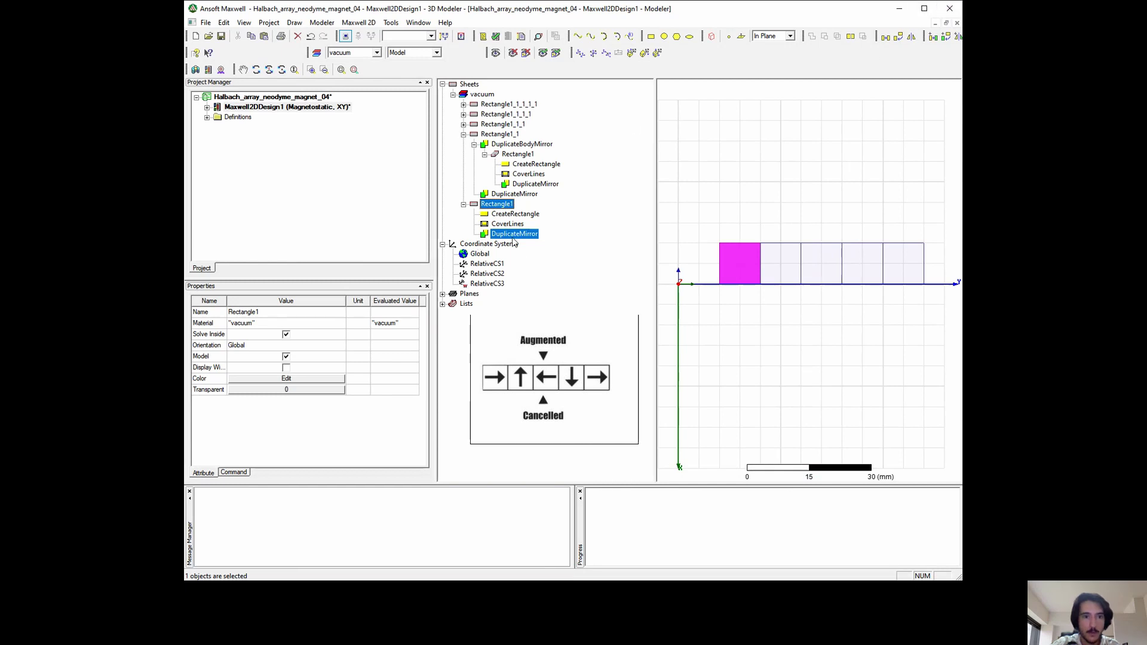
left_click(481, 266)
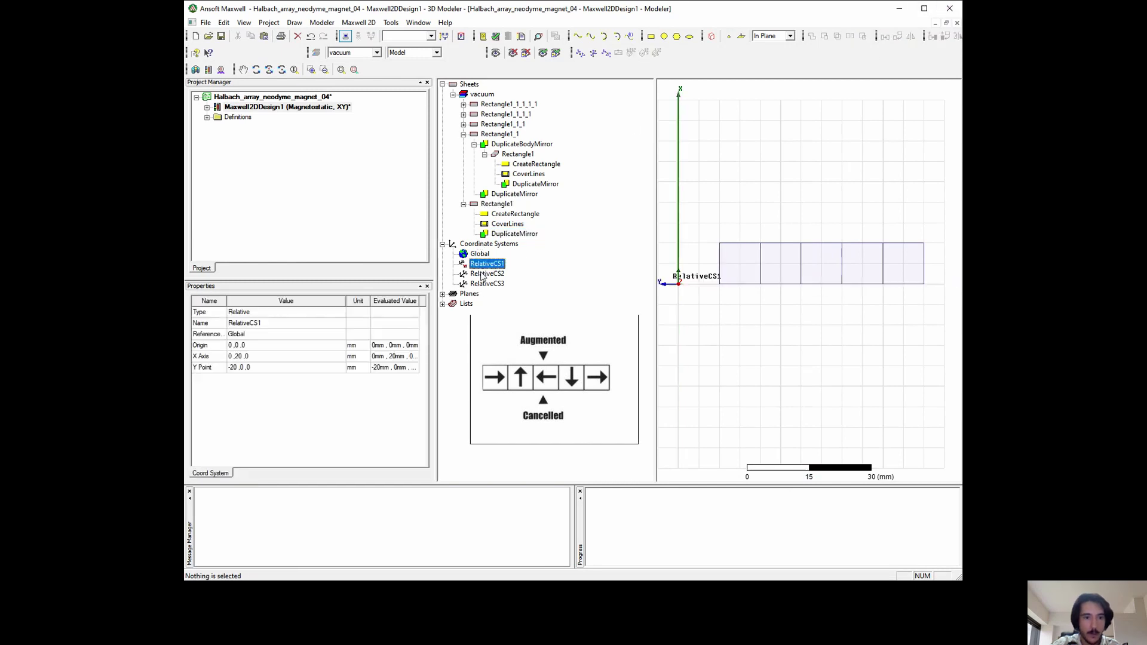
left_click(486, 275)
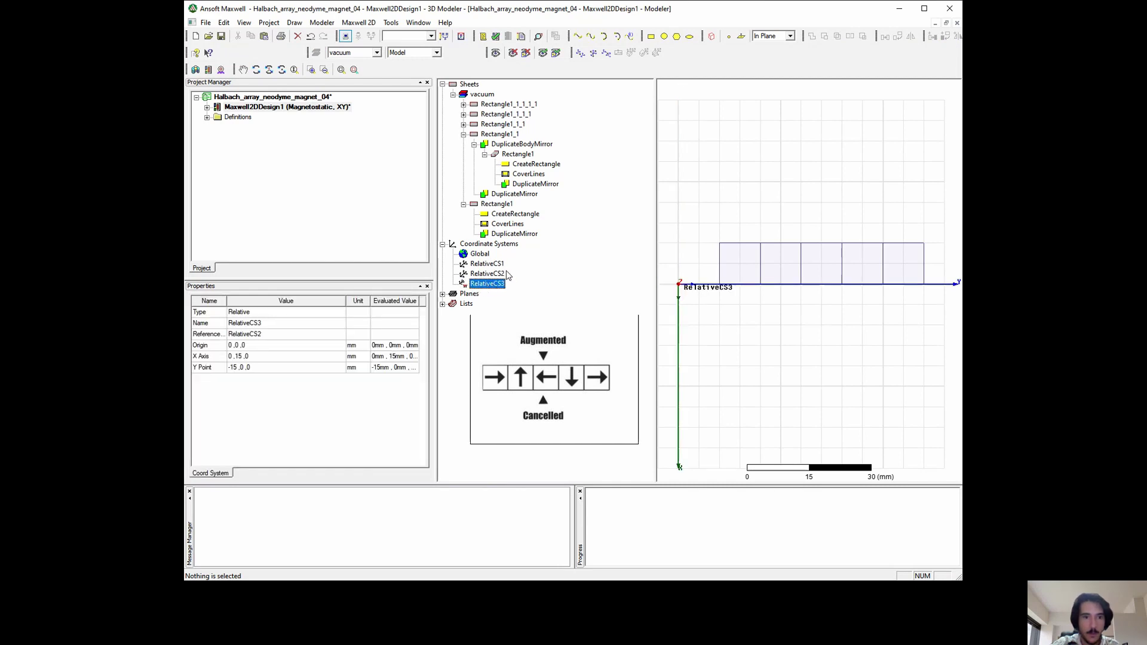
left_click(479, 254)
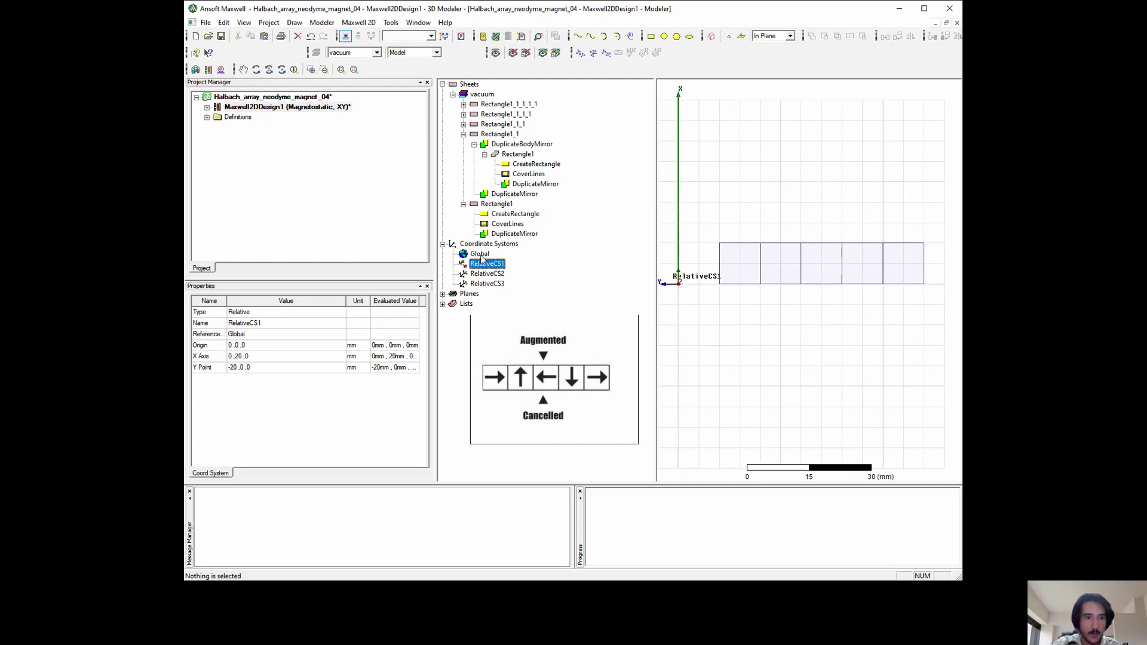
left_click(474, 144)
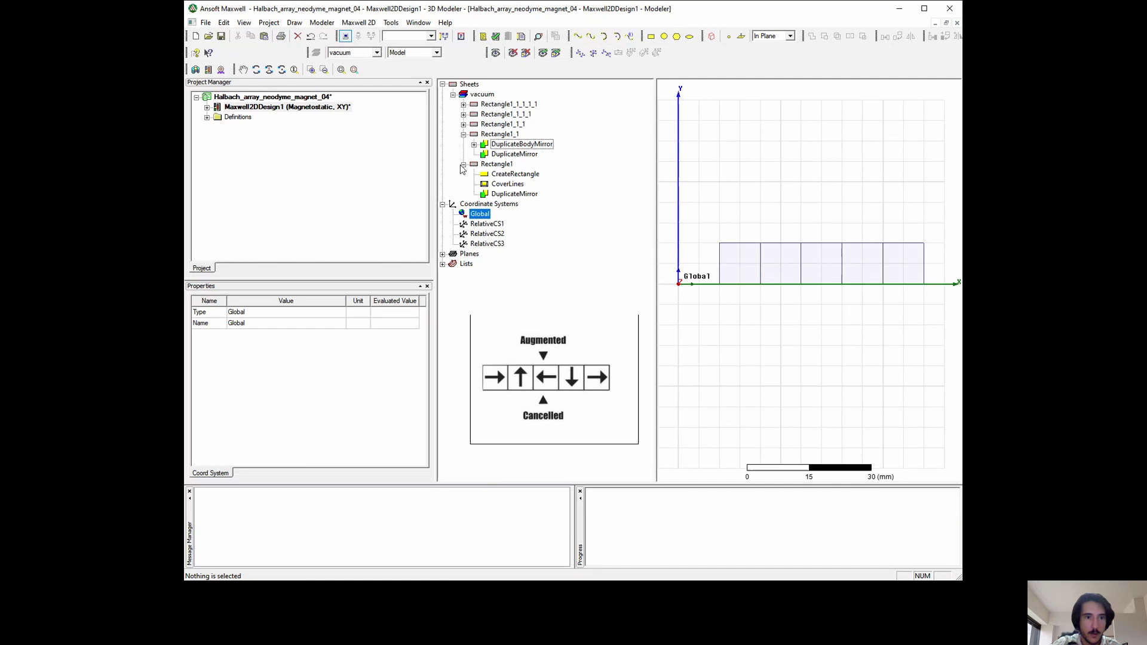
left_click(463, 165)
left_click(737, 257)
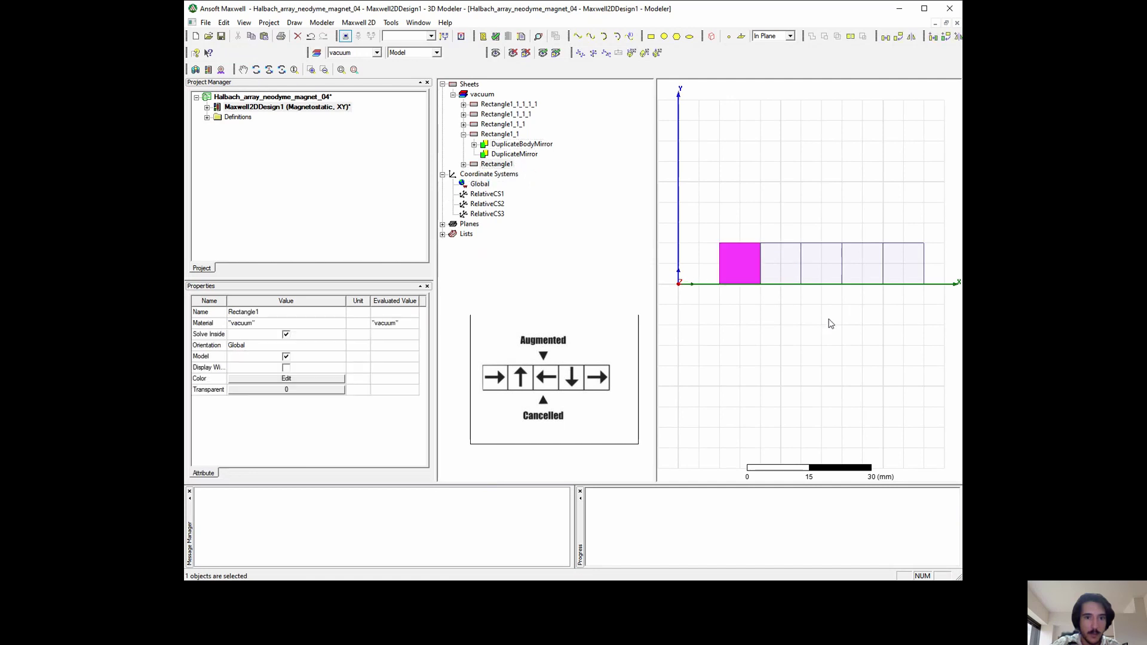
Set Rectangle1_1's orientation to RelativeCS1 and review RelativeCS1's settings.
left_click(238, 348)
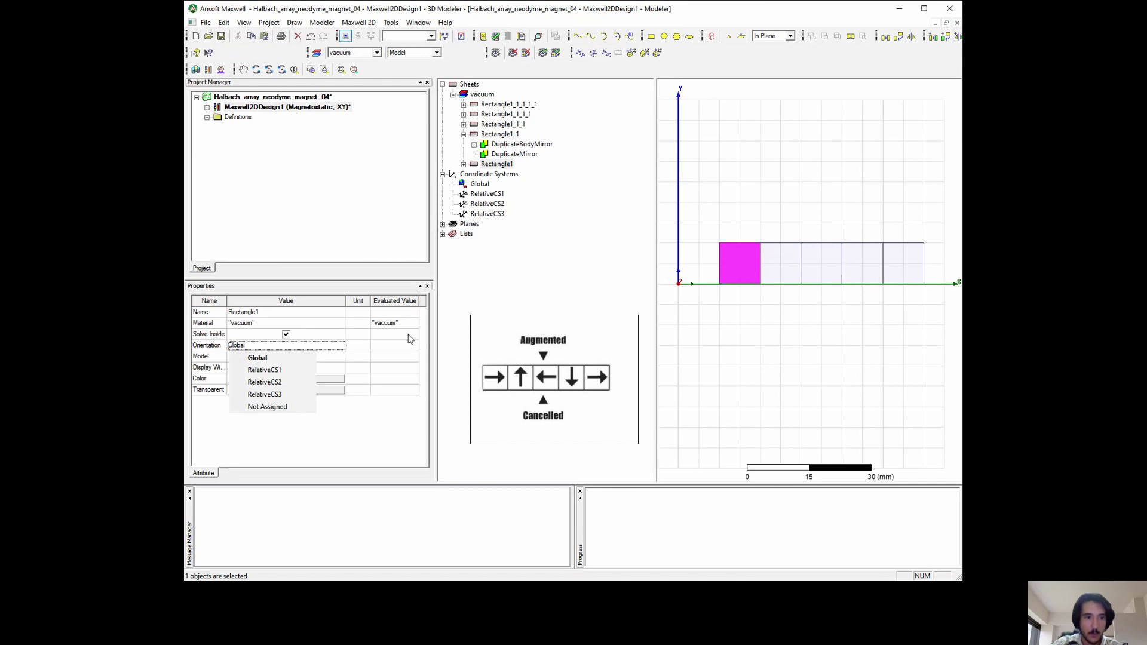
left_click(530, 289)
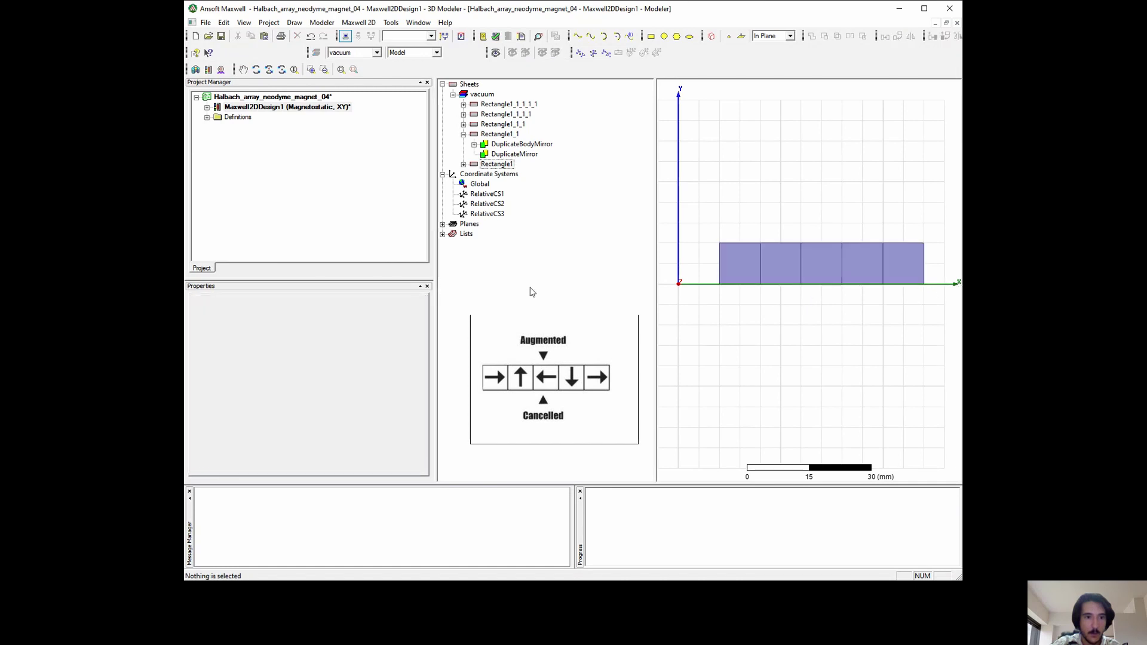
left_click(799, 270)
left_click(260, 345)
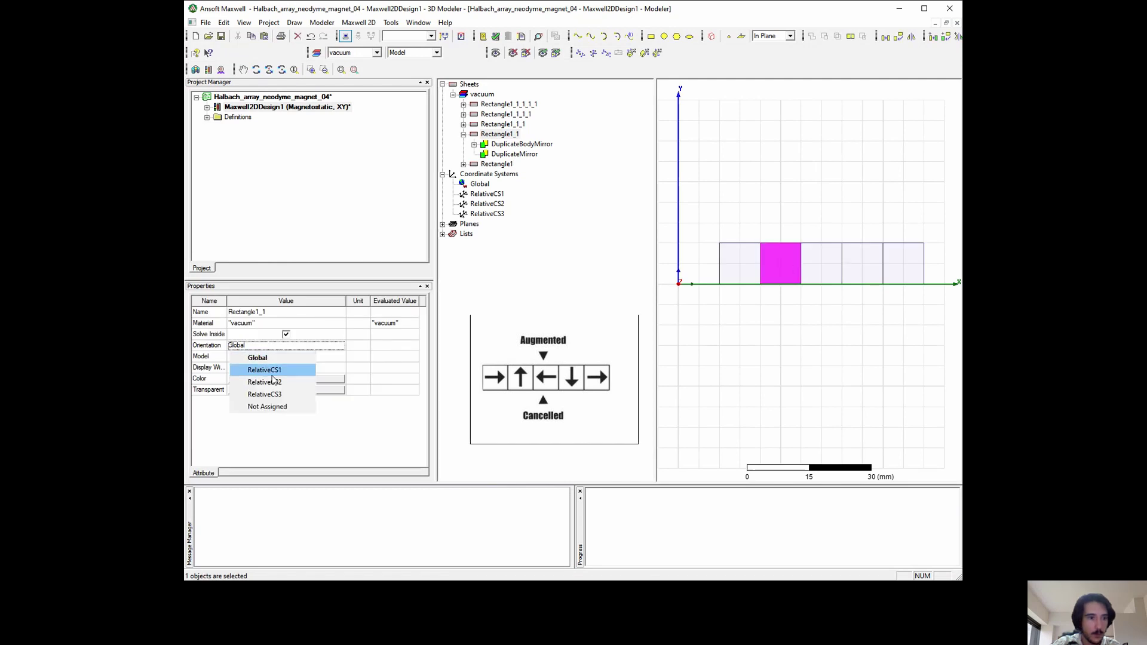
left_click(272, 375)
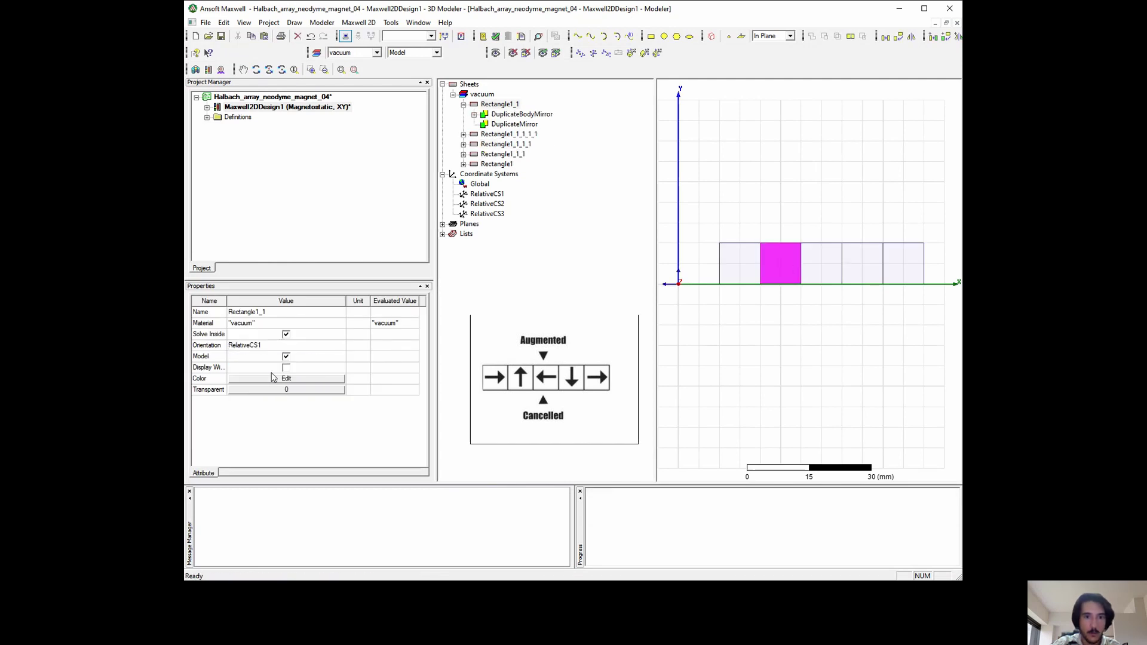
left_click(263, 345)
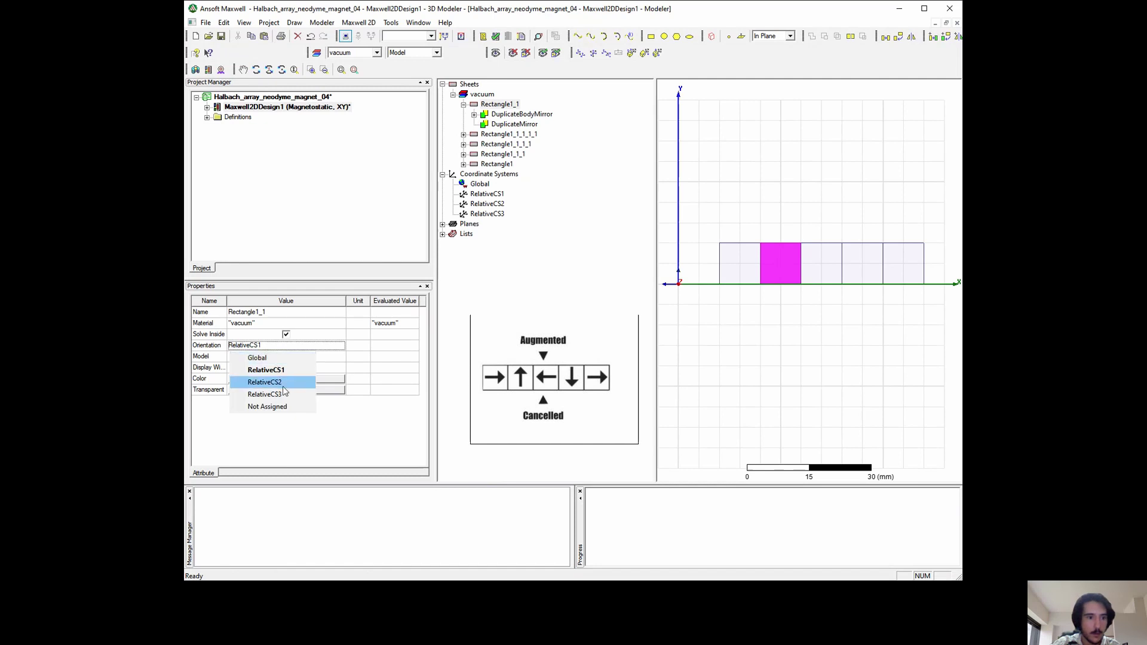
left_click(282, 386)
left_click(264, 345)
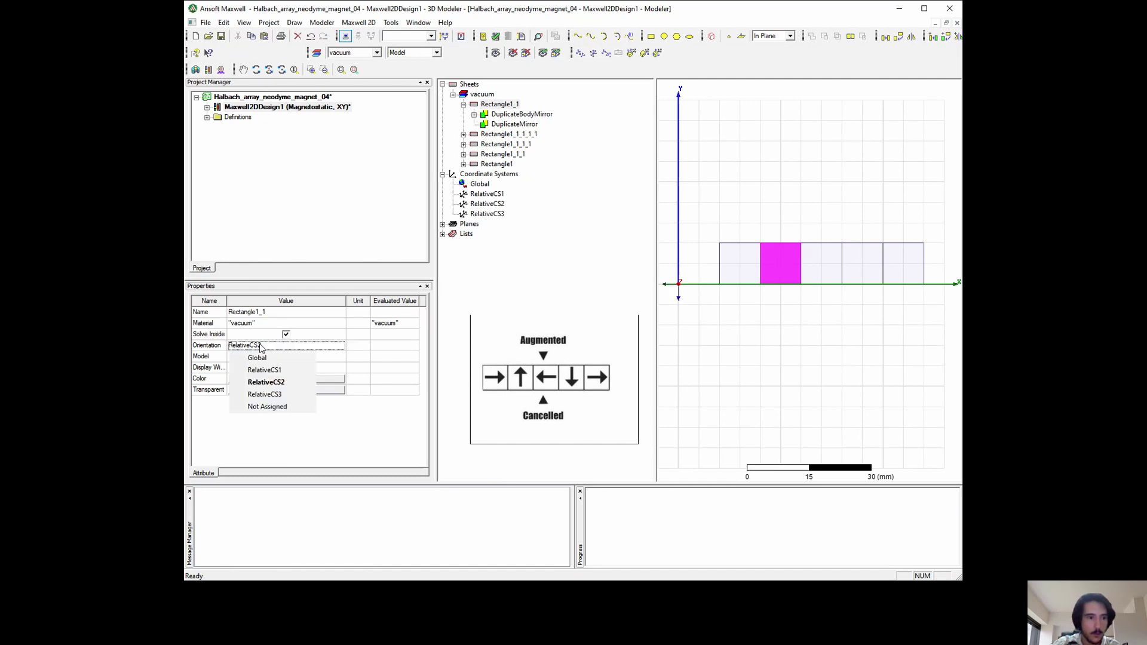
left_click(269, 374)
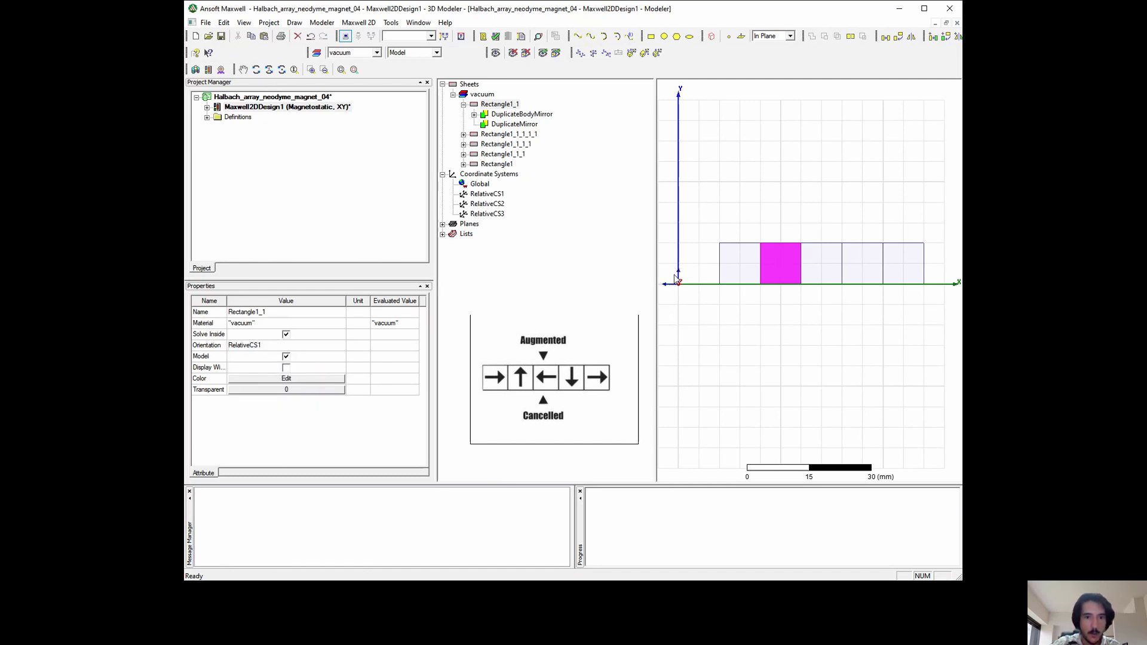
left_click(489, 195)
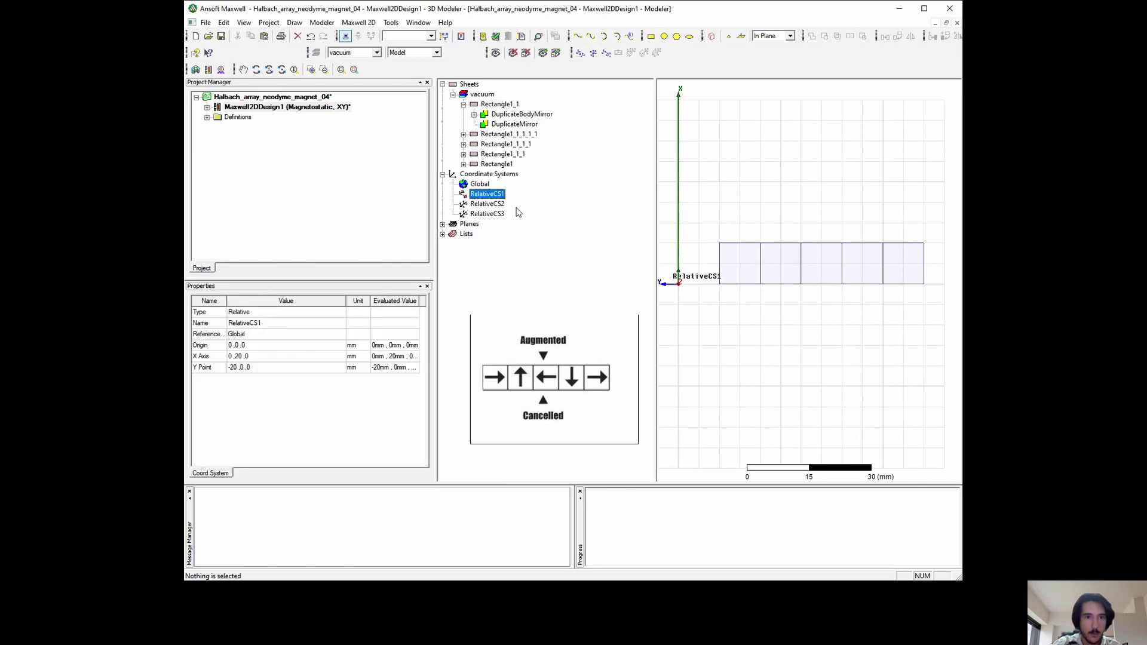
Set the middle rectangle's orientation to RelativeCS2.
left_click(511, 135)
left_click(819, 266)
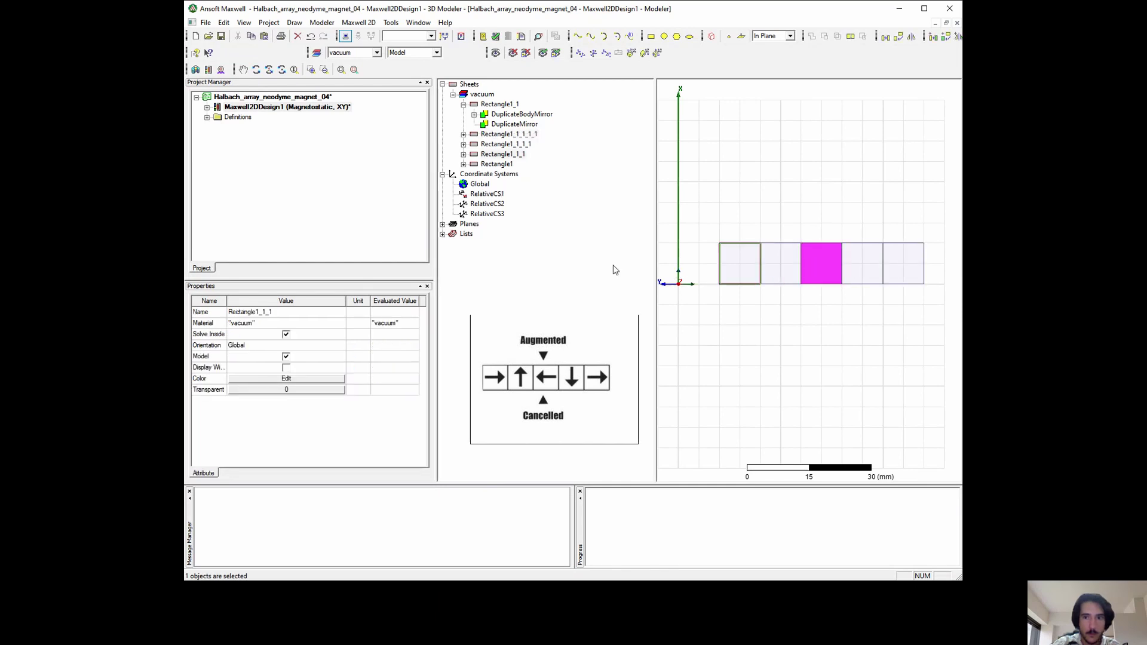
left_click(263, 346)
left_click(279, 384)
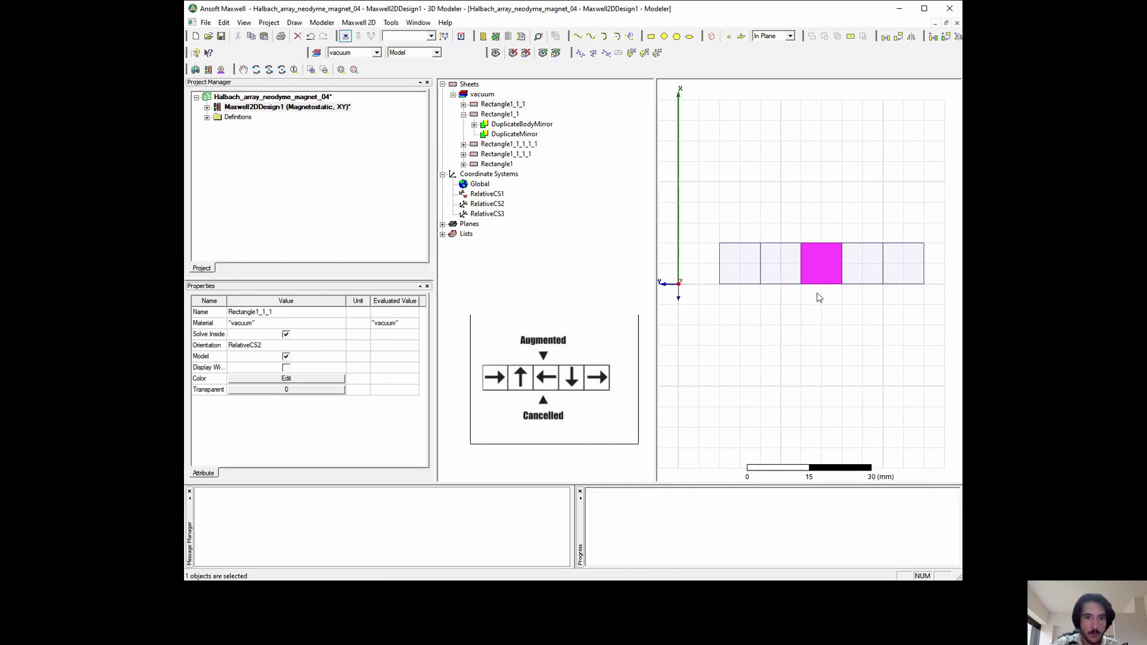
scroll(723, 290, "down", 3)
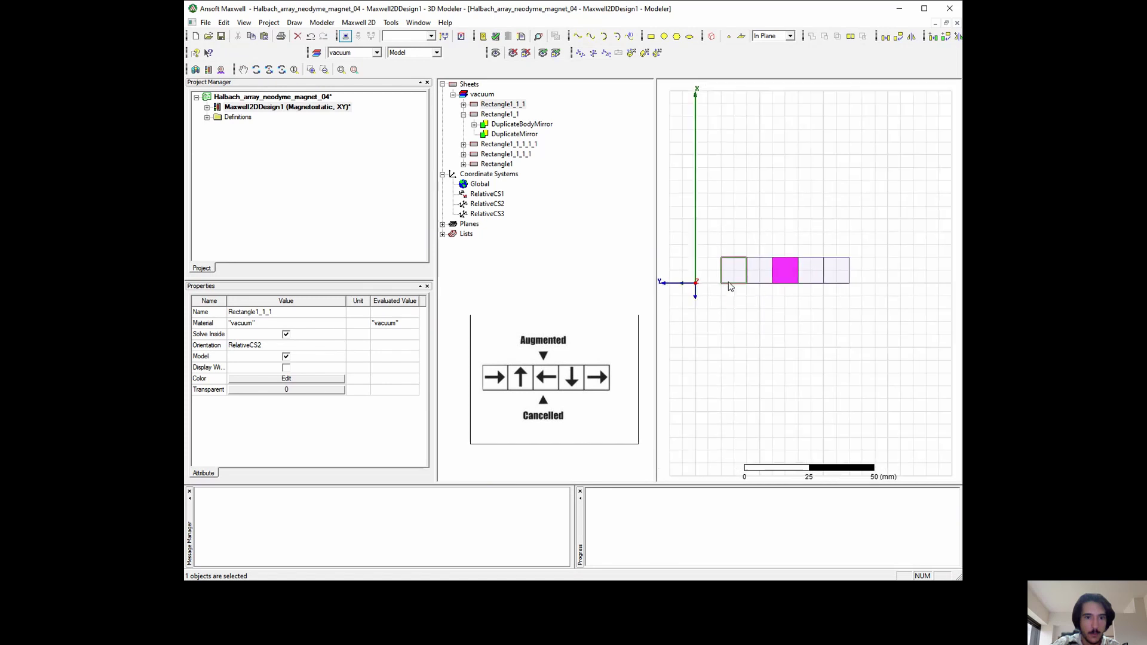
scroll(729, 287, "up", 2)
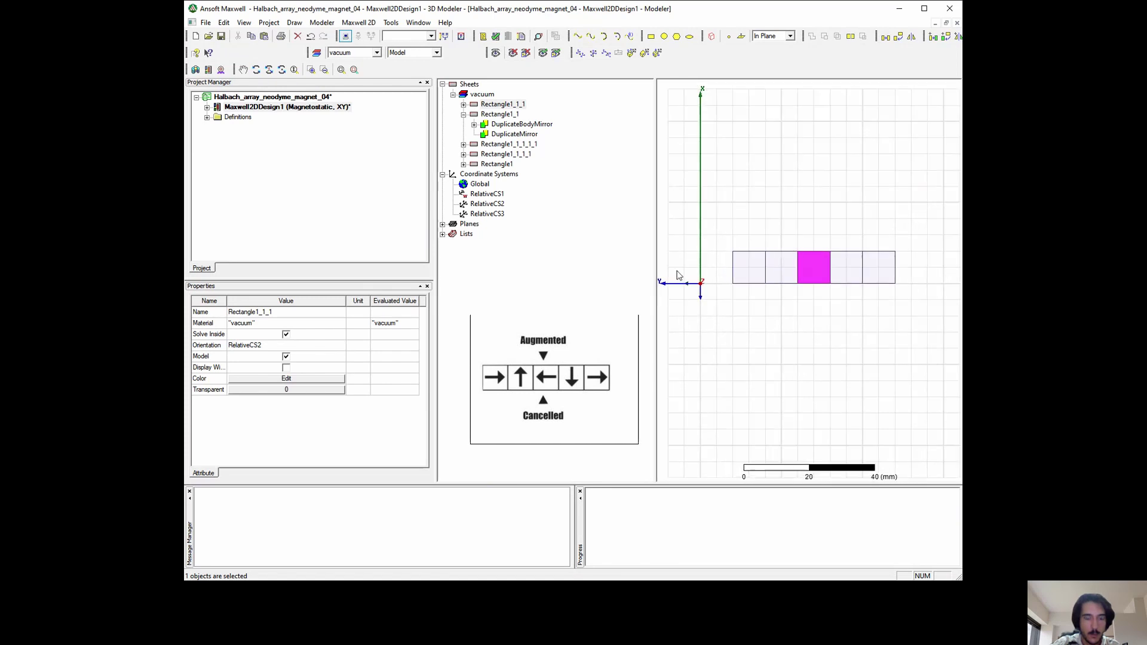
scroll(693, 287, "up", 2)
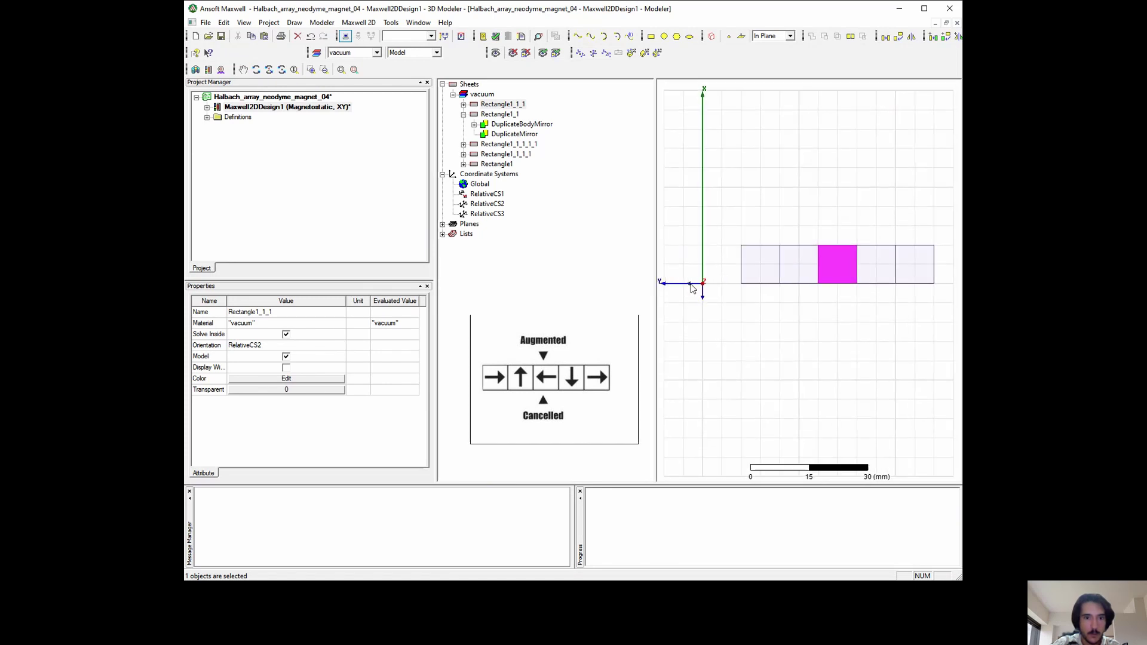
Set the fourth rectangle's orientation to RelativeCS3 and check the fifth.
left_click(875, 273)
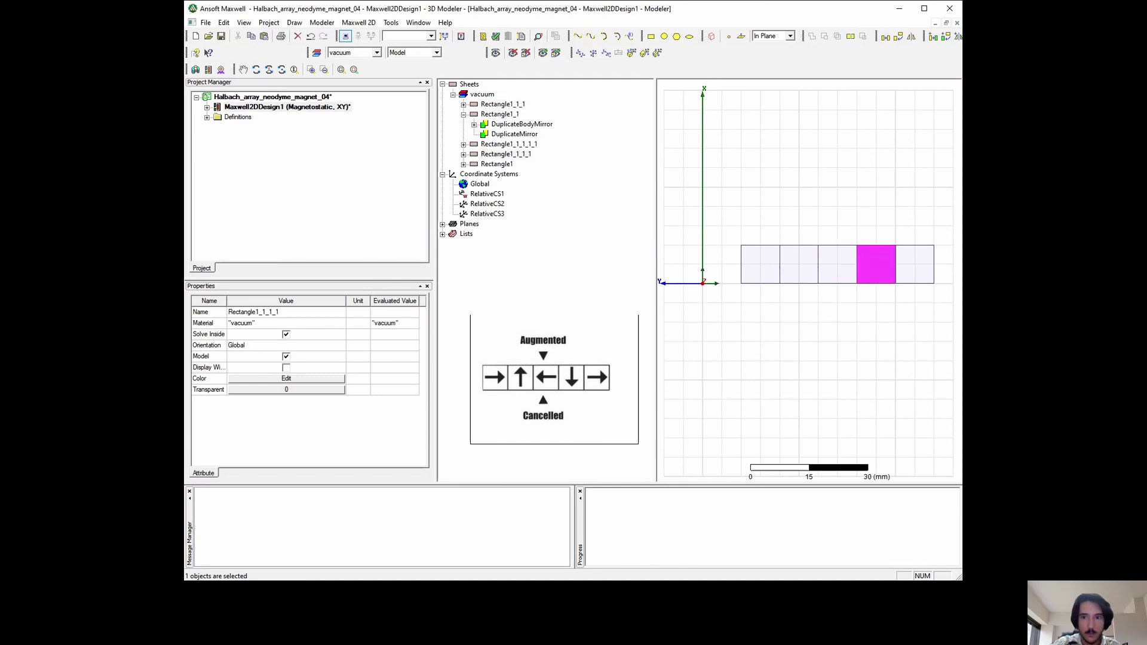
left_click(266, 349)
left_click(265, 352)
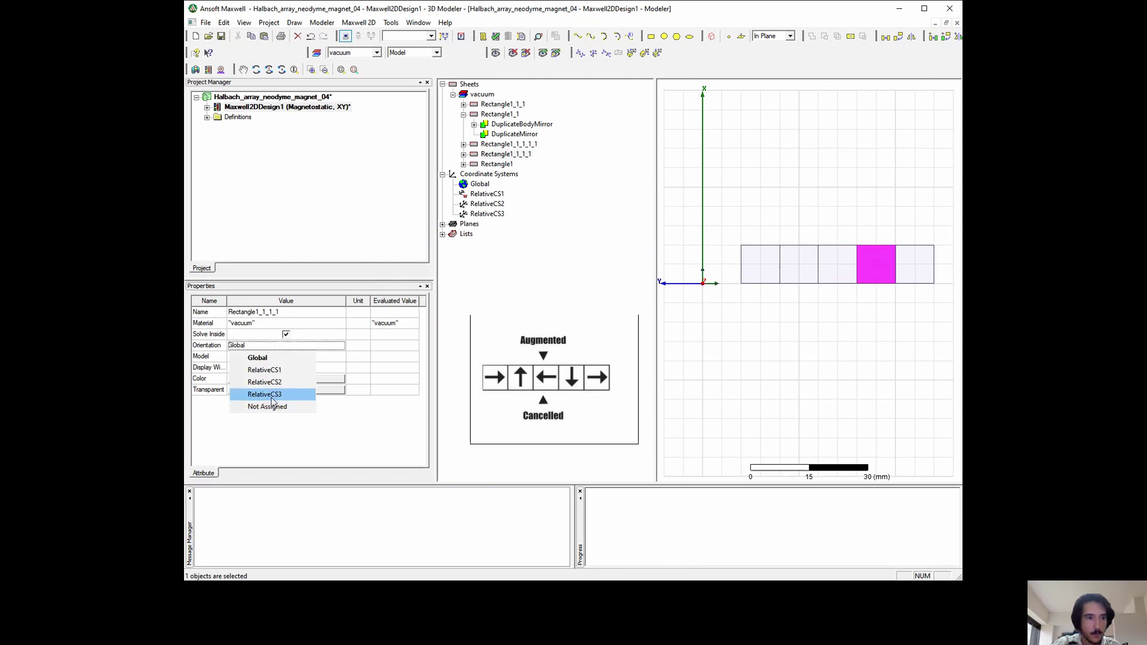
left_click(264, 394)
left_click(920, 266)
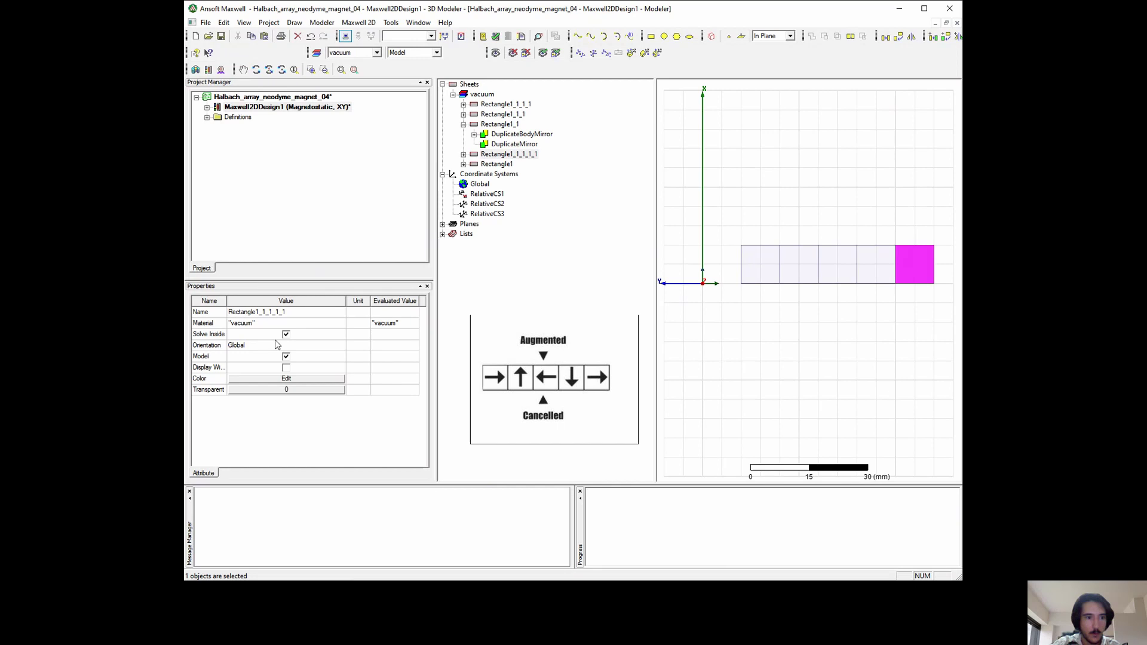
left_click(845, 317)
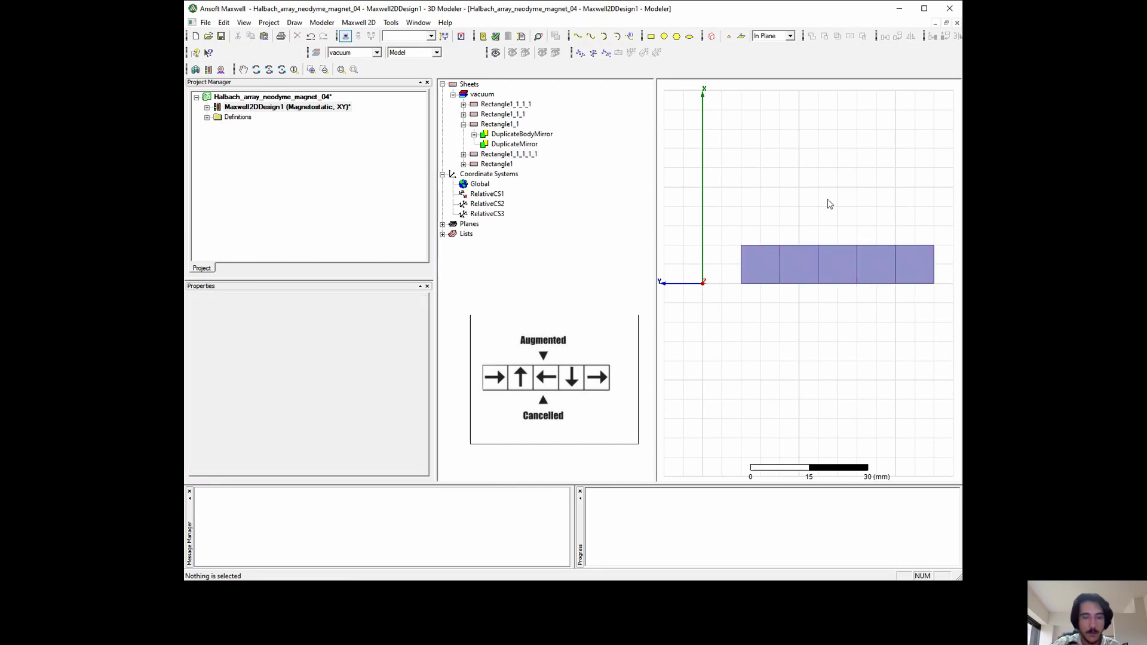
scroll(804, 208, "down", 1)
left_click(479, 184)
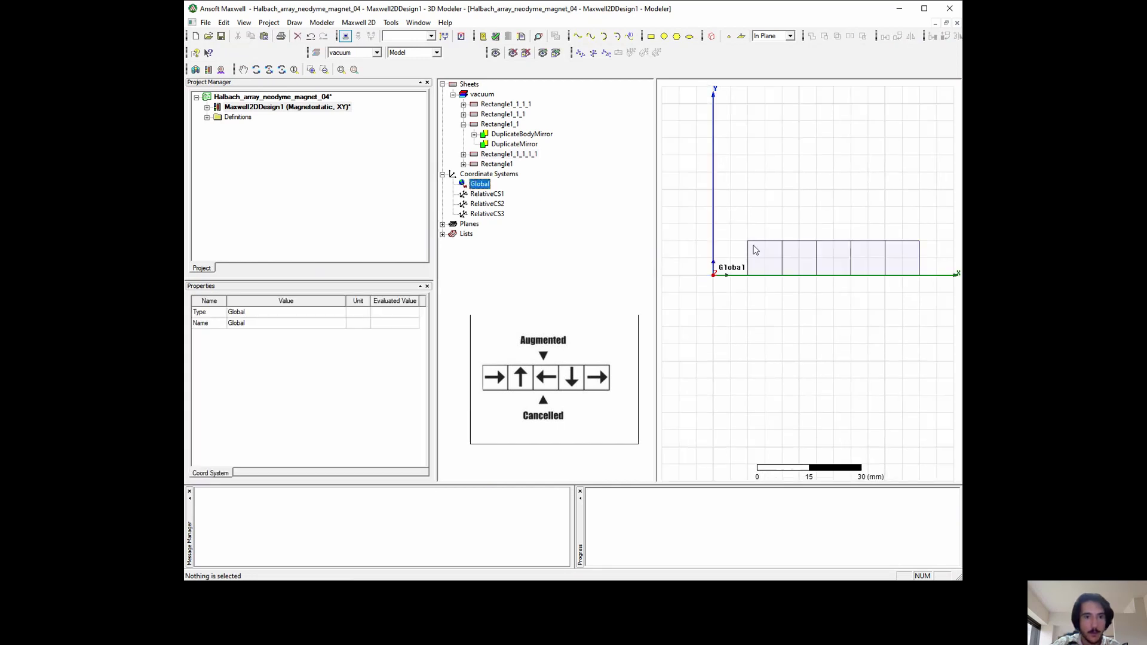
left_click(770, 267)
left_click(800, 263)
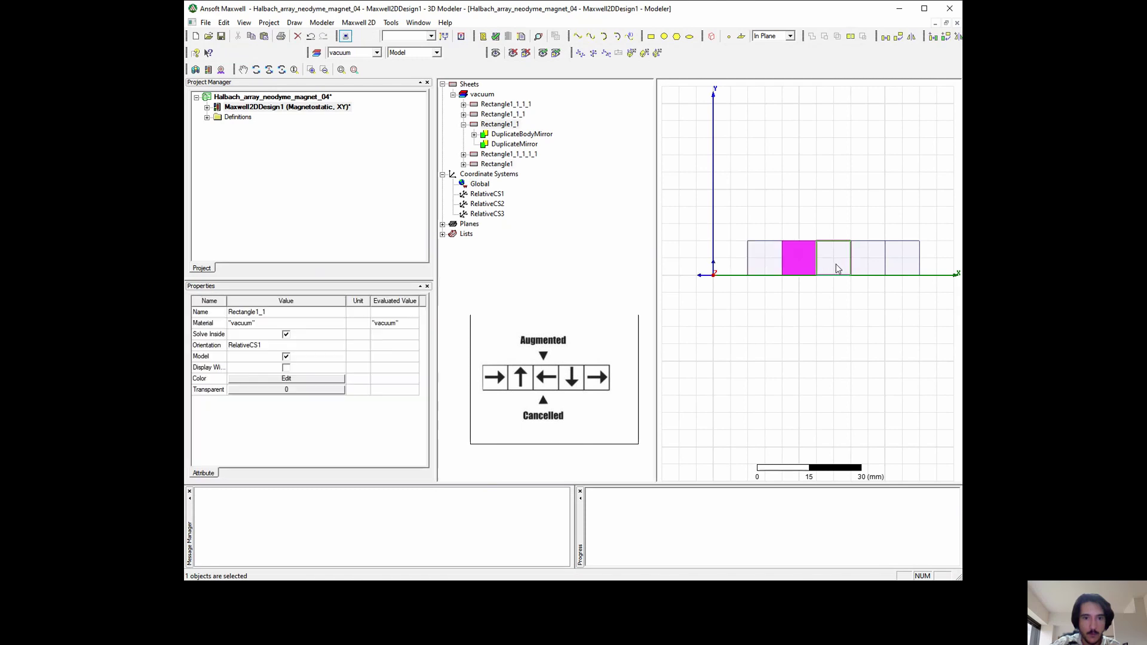
left_click(833, 264)
left_click(867, 264)
left_click(899, 264)
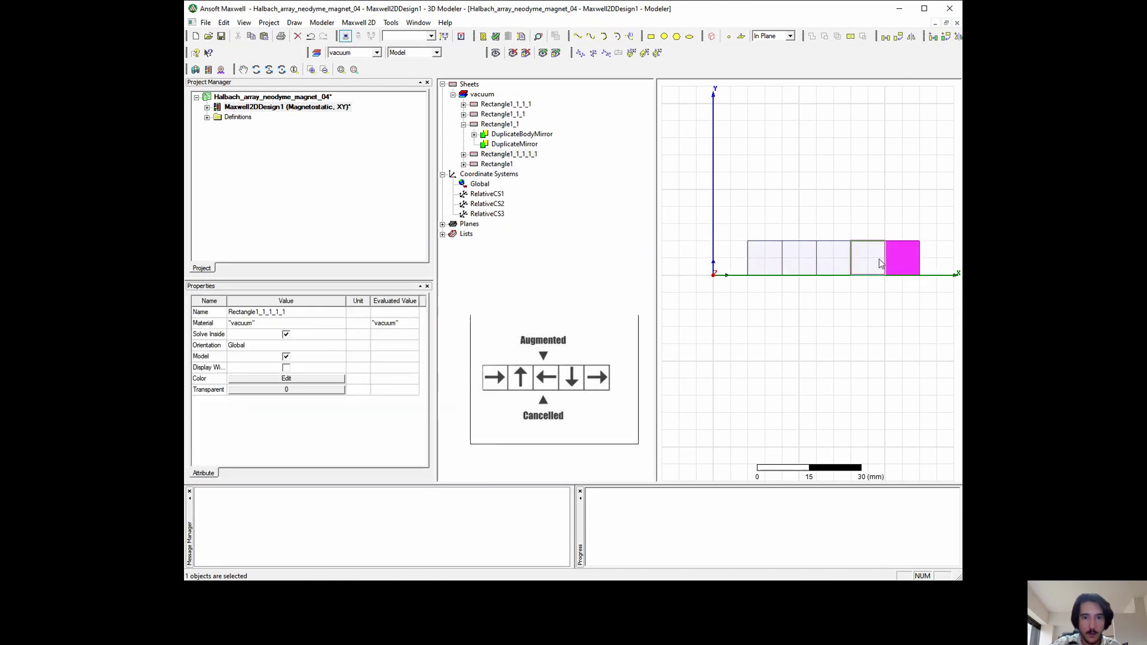
left_click(867, 261)
left_click(828, 256)
left_click(795, 258)
left_click(772, 259)
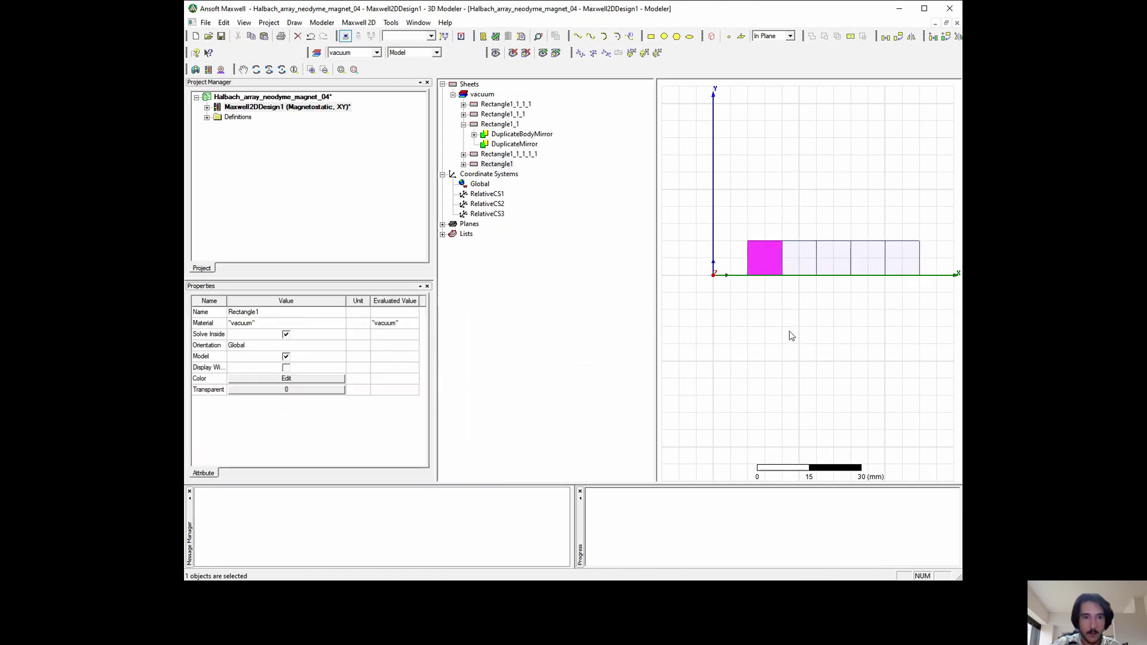
left_click(463, 124)
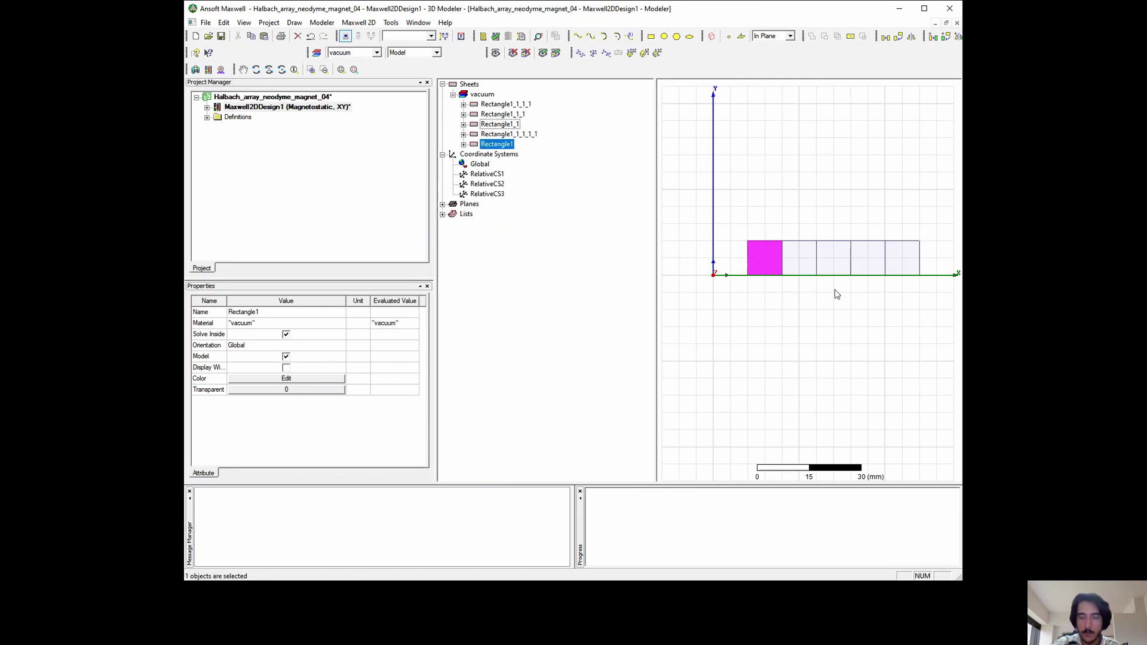
scroll(821, 289, "down", 2)
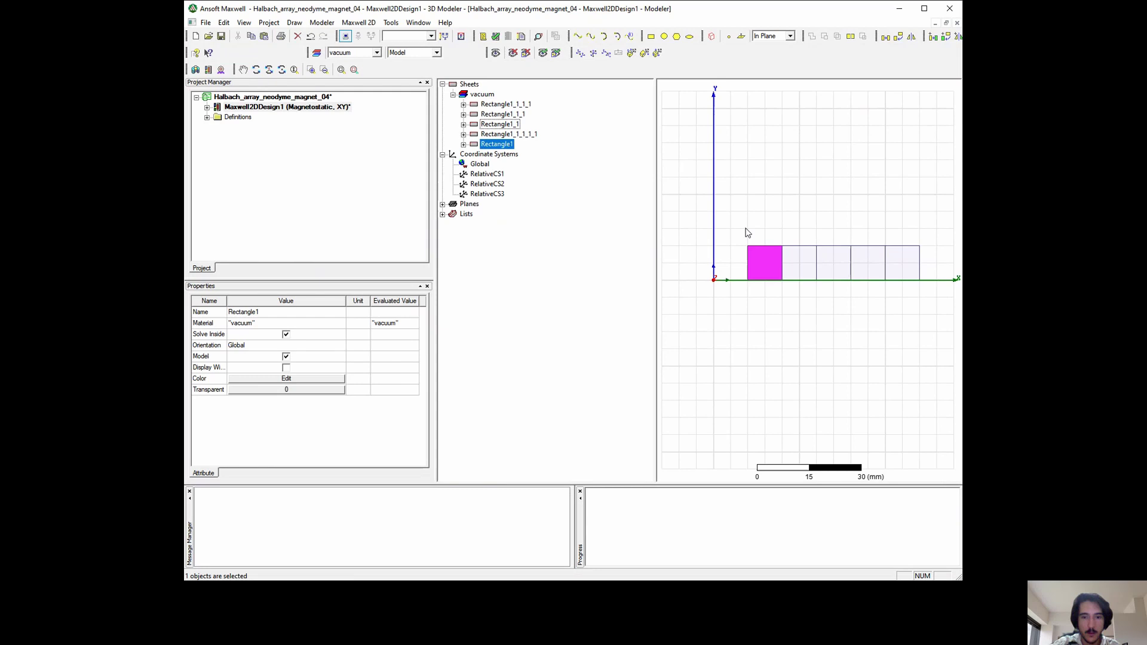
scroll(737, 248, "up", 1)
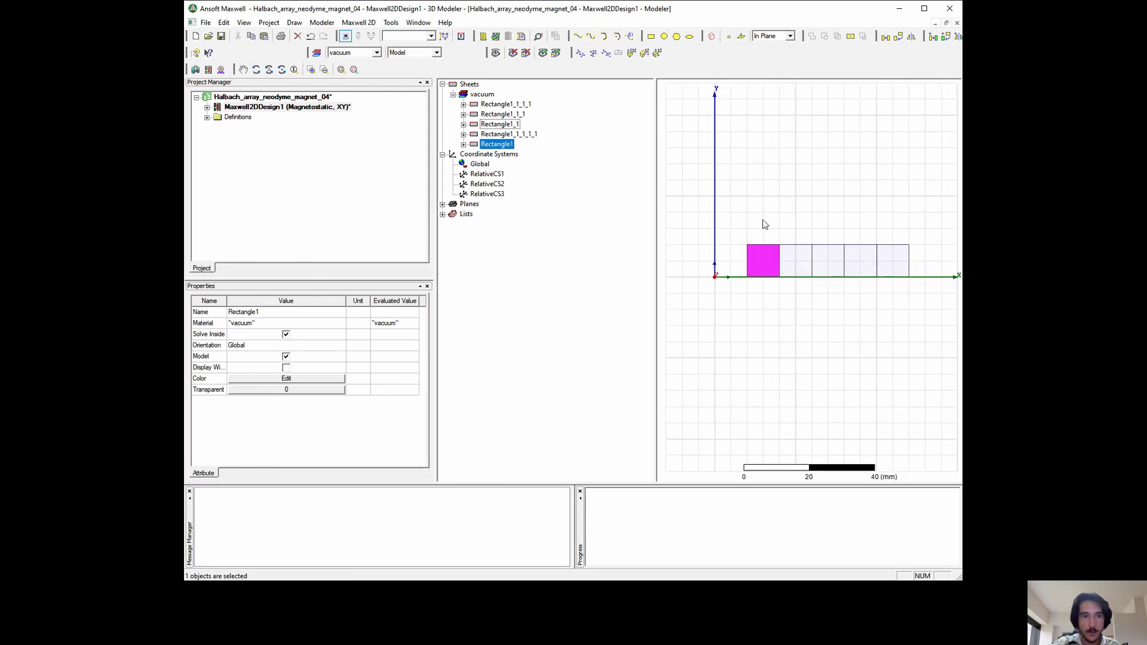
left_click(750, 201)
scroll(763, 194, "down", 1)
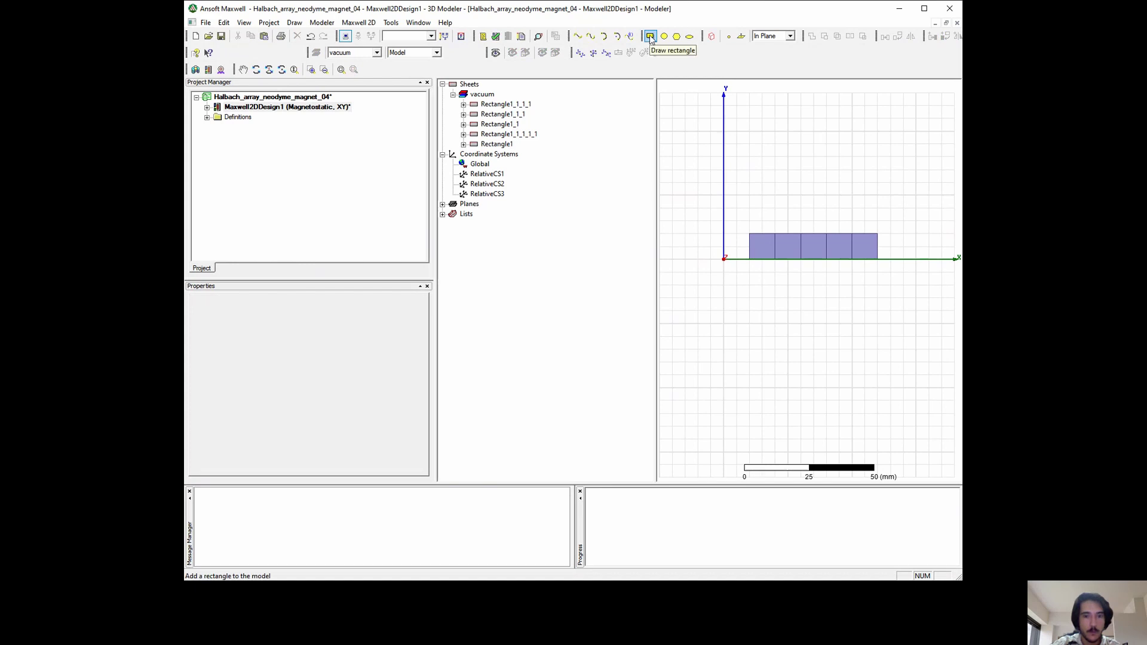
Create a Region with Percentage Offset set to 50 around the magnets.
left_click(711, 37)
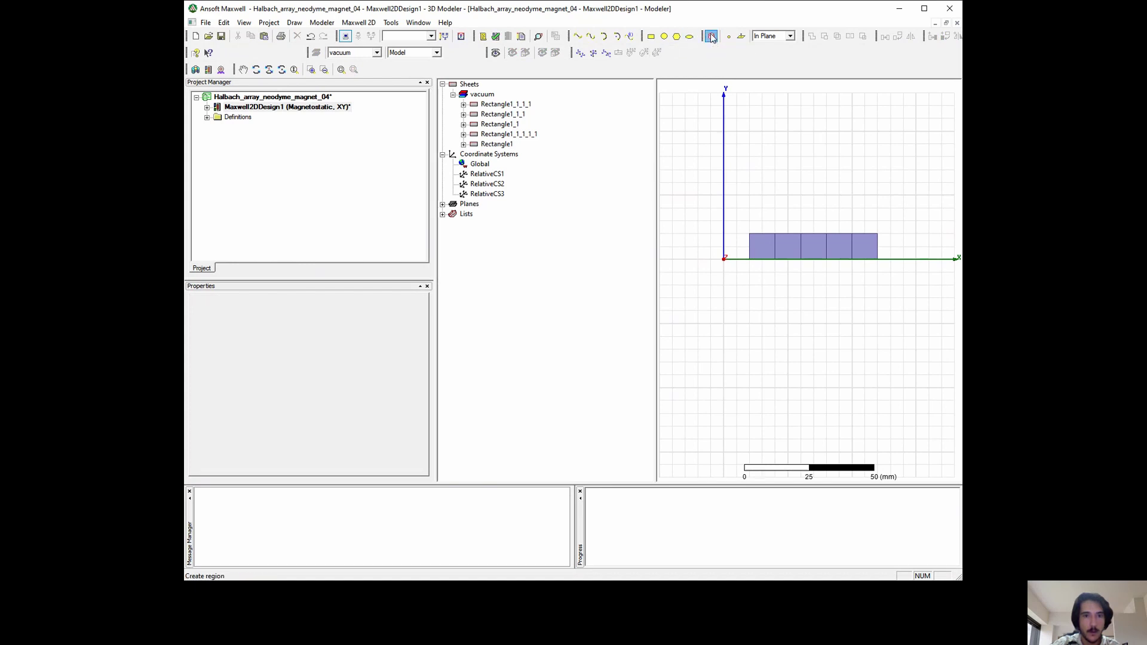
double_click(597, 268)
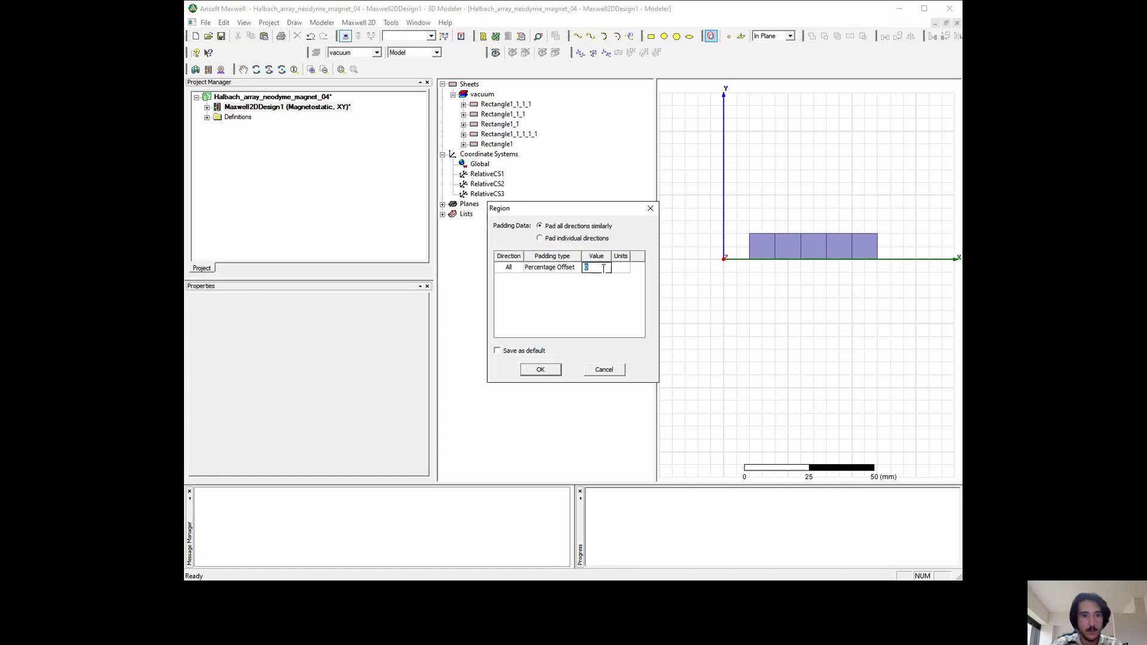
type("50")
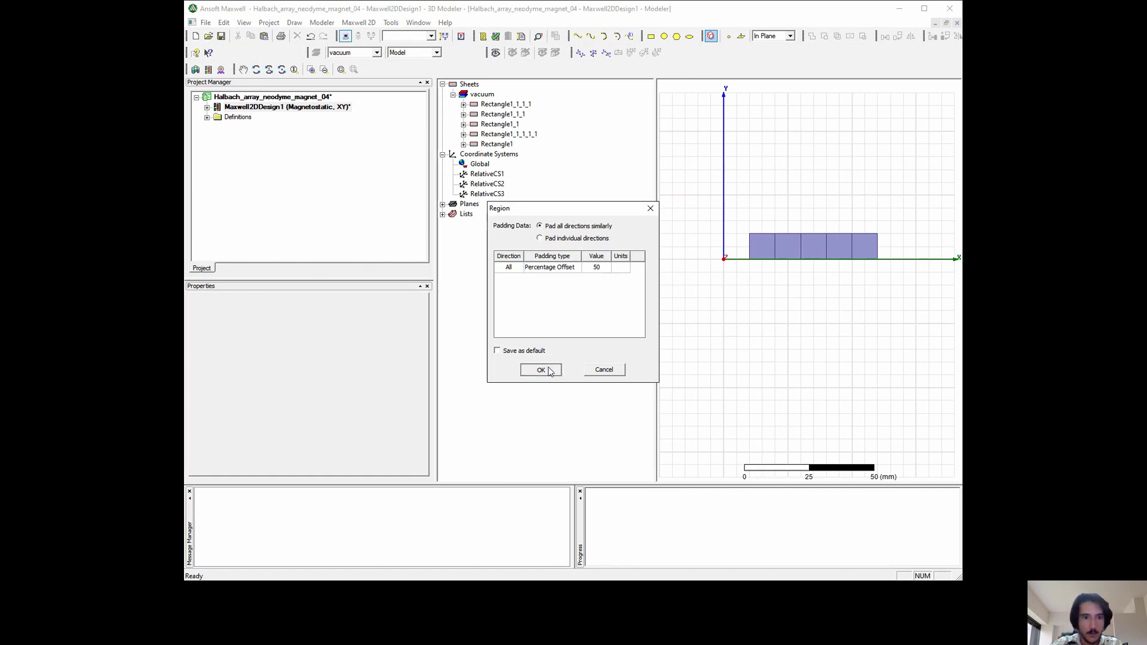
left_click(546, 367)
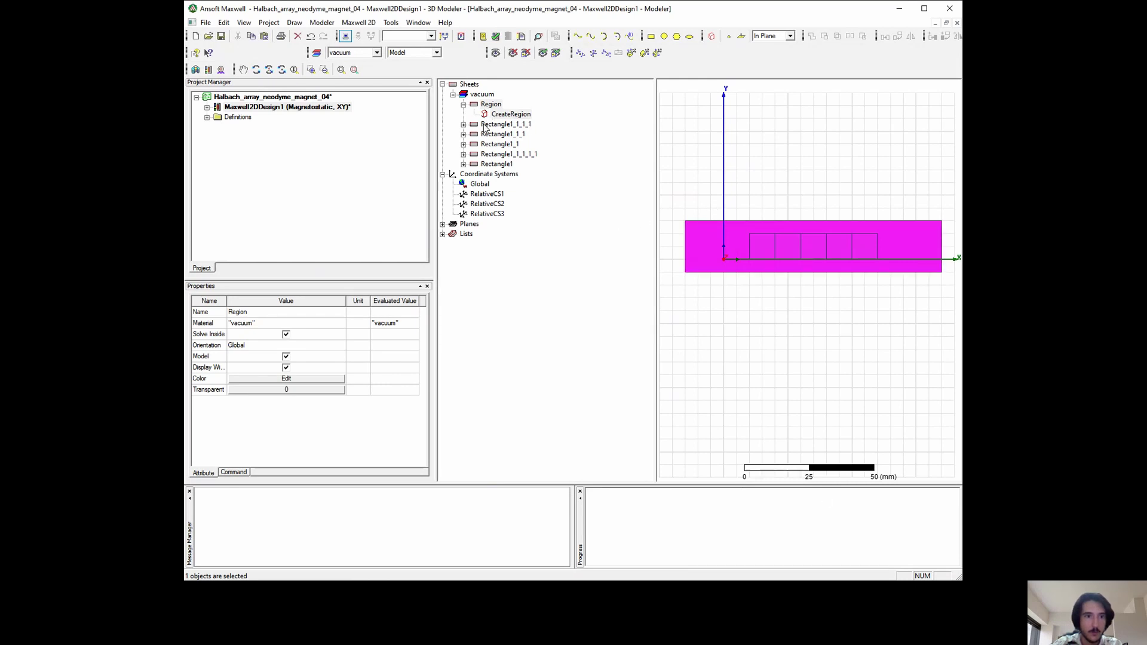
Select all five rectangles in the tree and assign them NdFe30 from the material search.
left_click(502, 124)
left_click(498, 134, "ctrl")
left_click(496, 144, "ctrl")
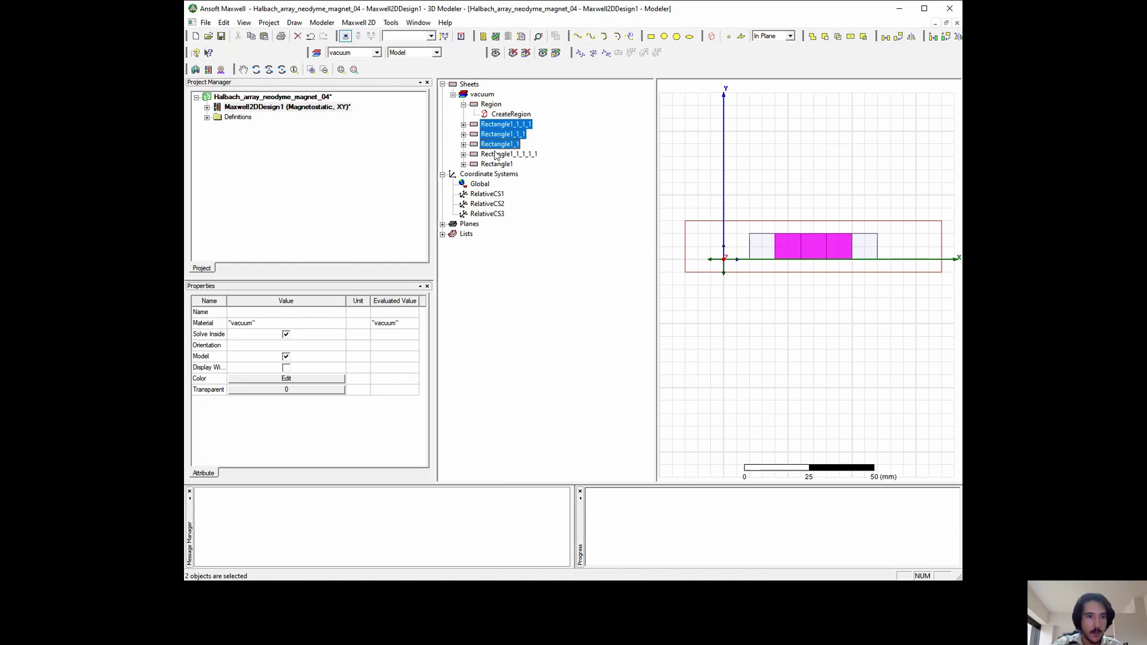
left_click(495, 155, "ctrl")
left_click(500, 164, "ctrl")
right_click(495, 138)
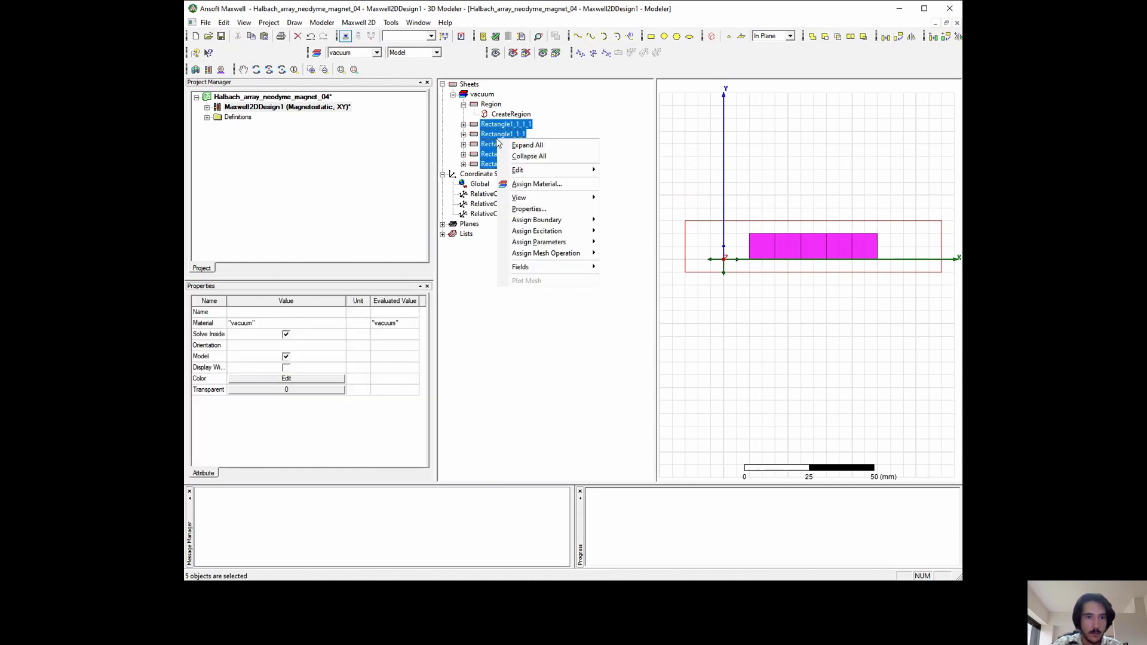
left_click(524, 185)
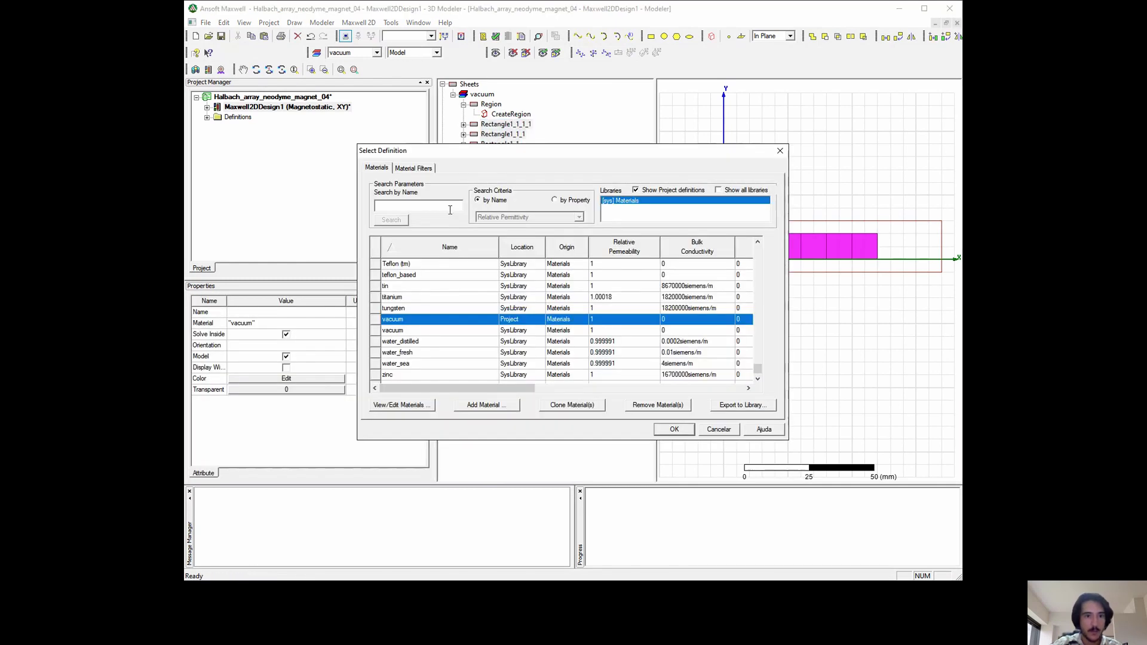
left_click(449, 205)
type("nd")
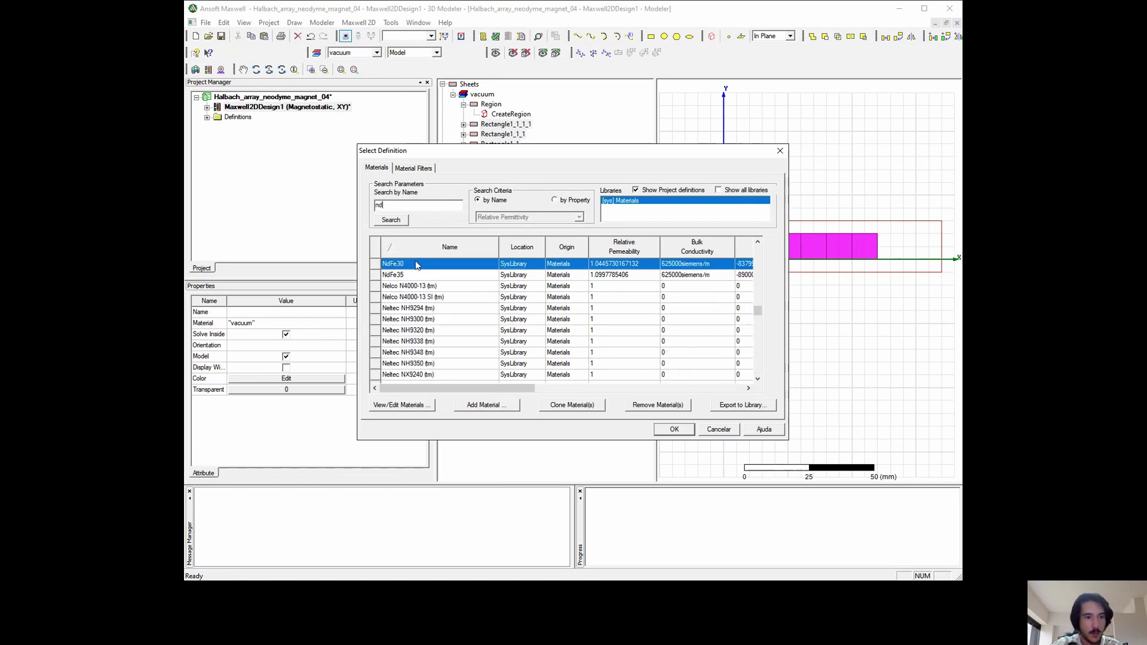
left_click(675, 430)
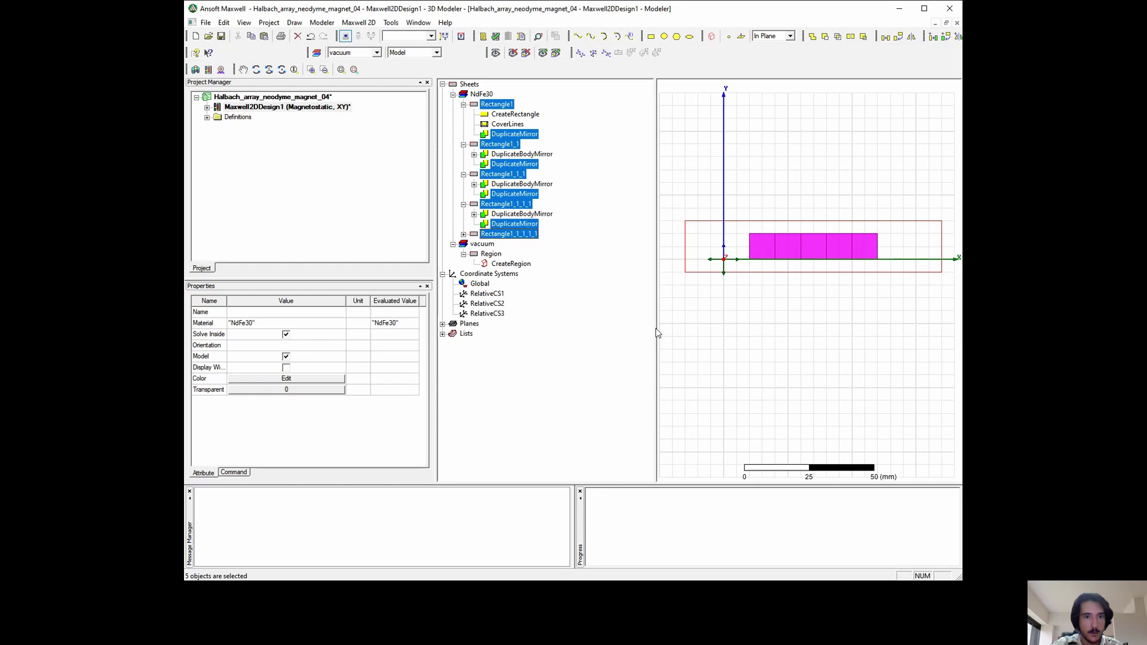
left_click(453, 95)
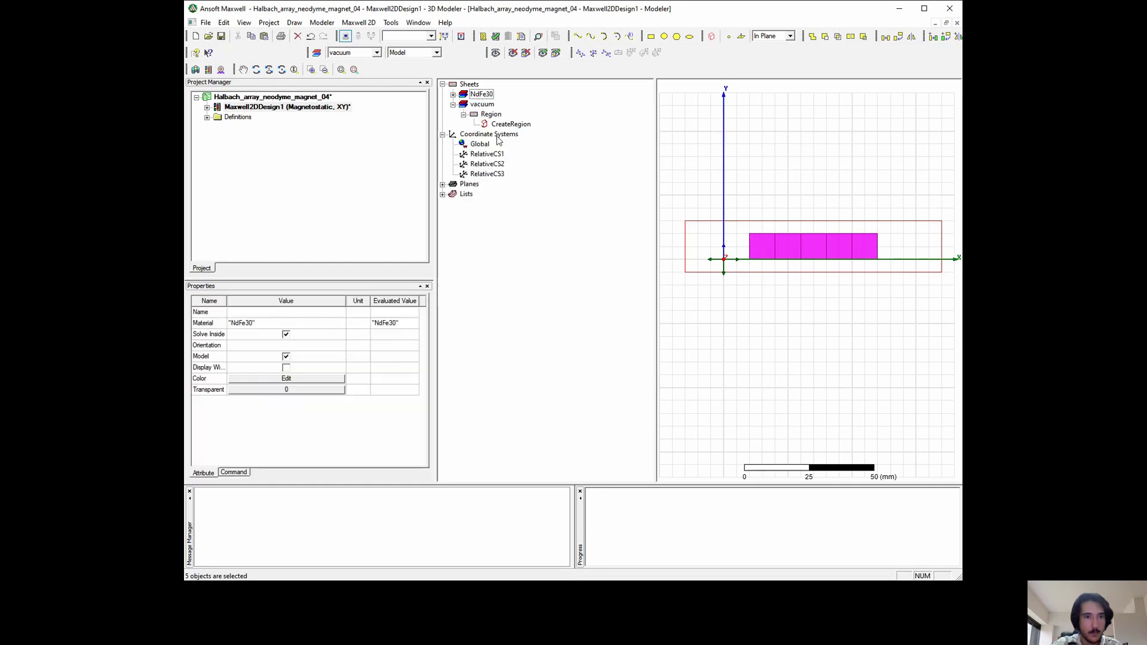
Create a 3D design from the 2D model with a 1 mm sweep length and zoom to check it.
right_click(292, 108)
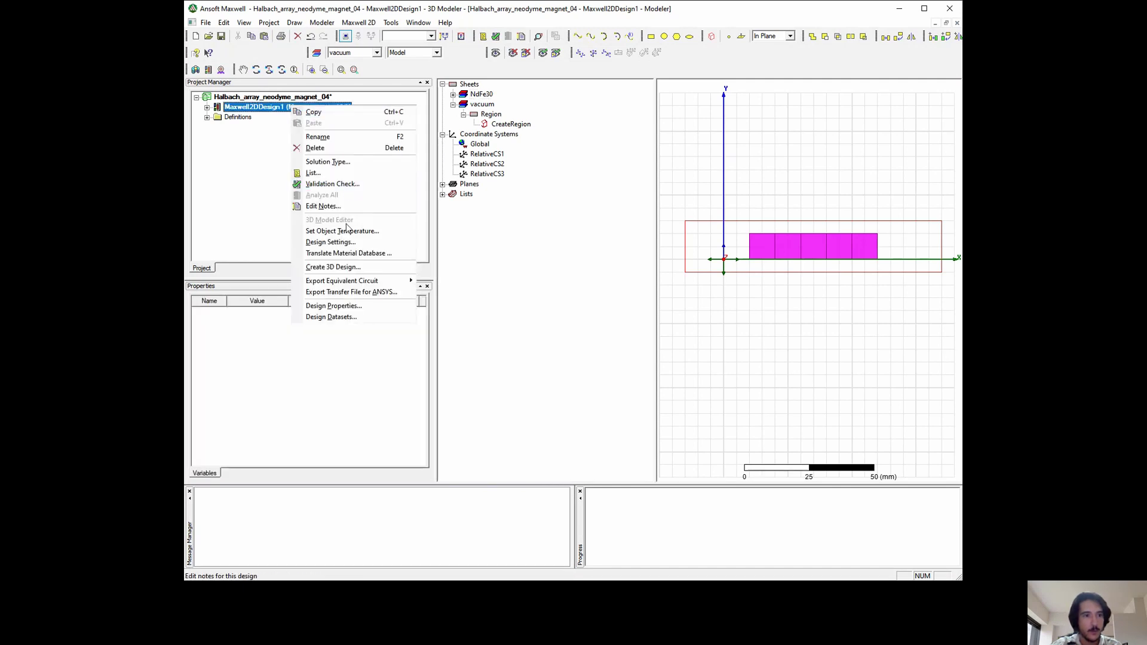
left_click(362, 269)
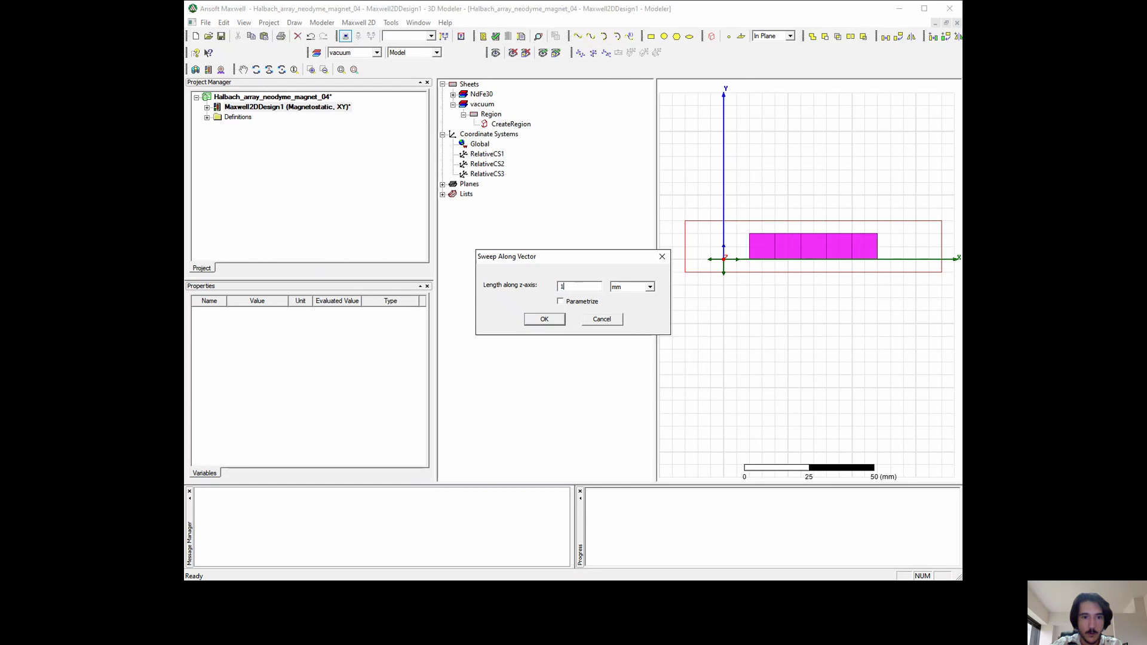
key("Return")
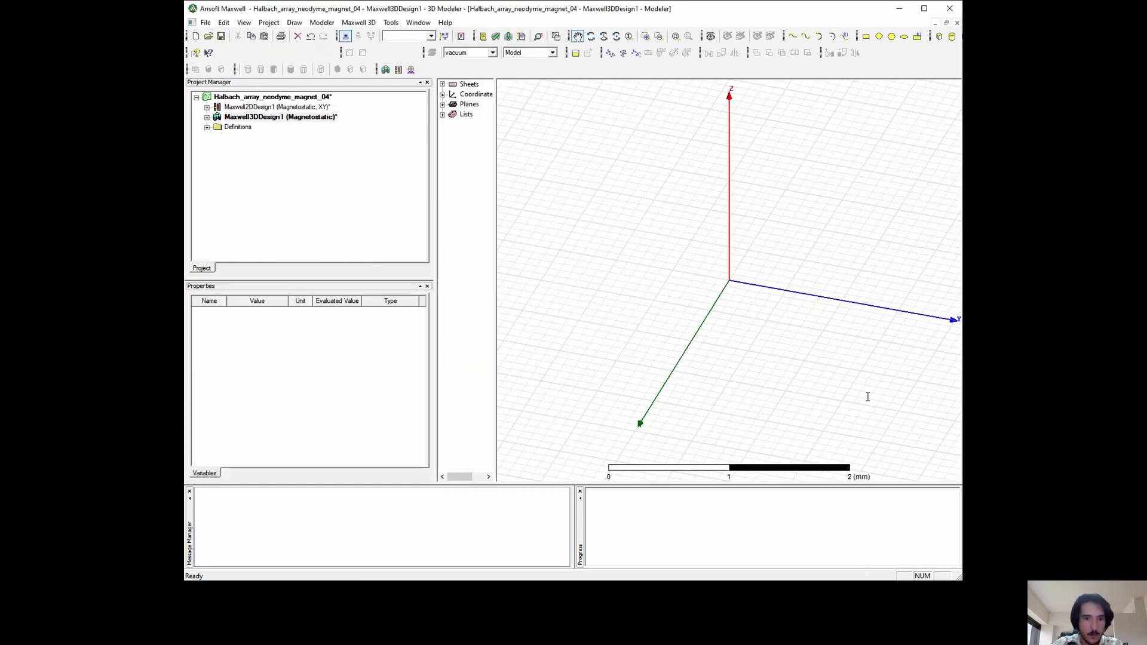
scroll(835, 321, "up", 3)
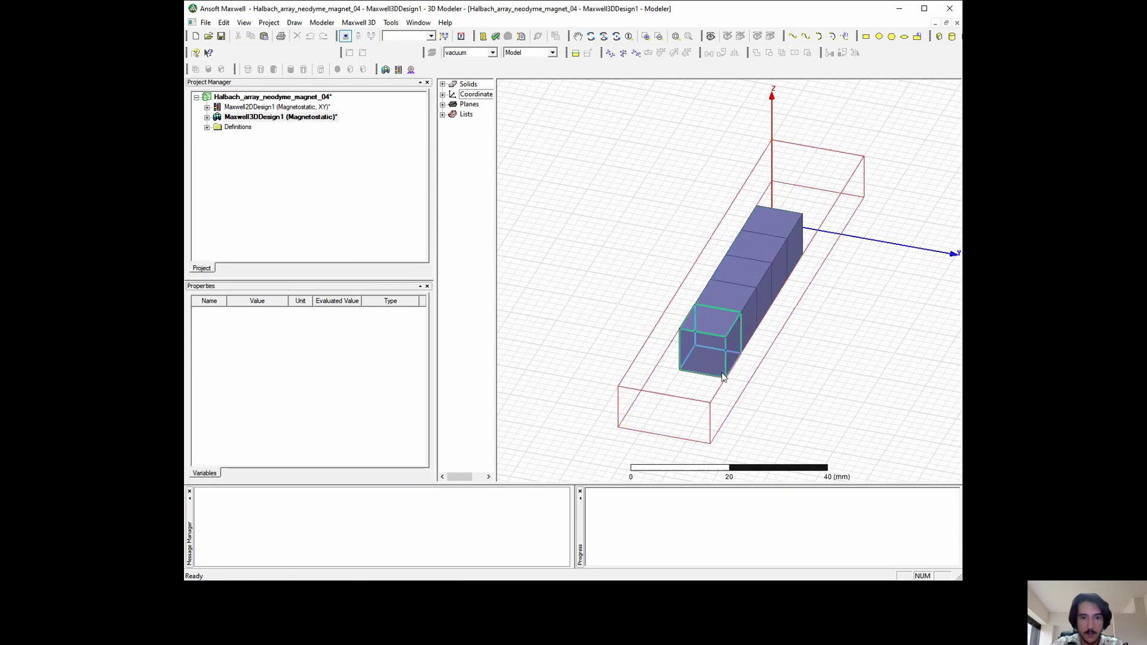
scroll(837, 307, "down", 1)
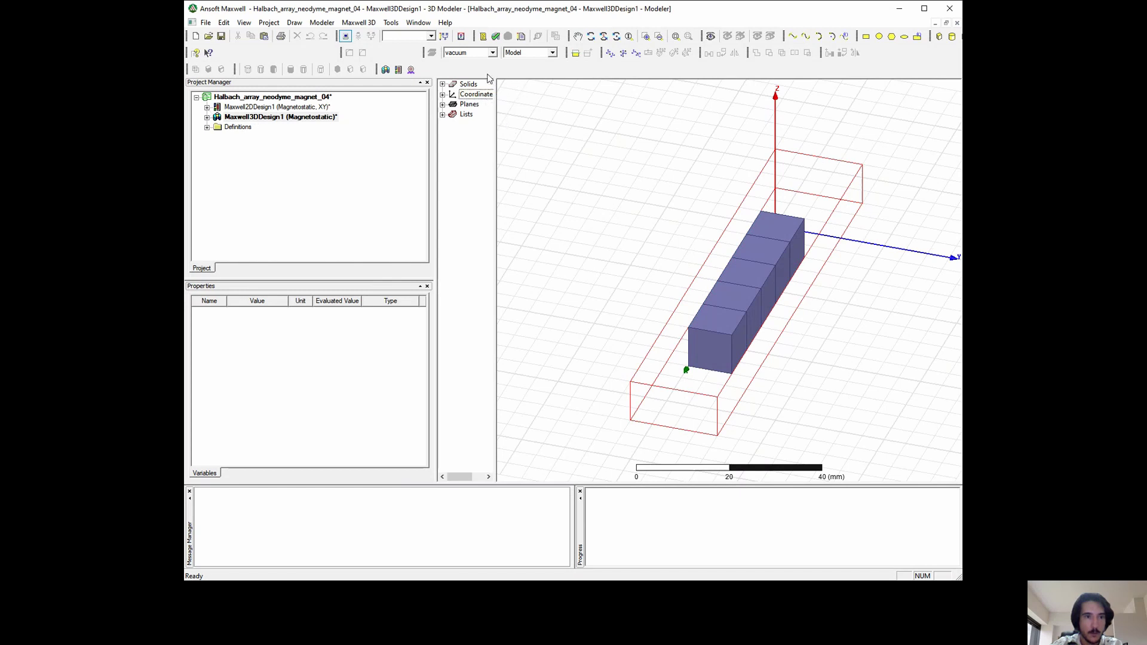
Run Validate on the 3D design and close the validation results.
left_click(495, 37)
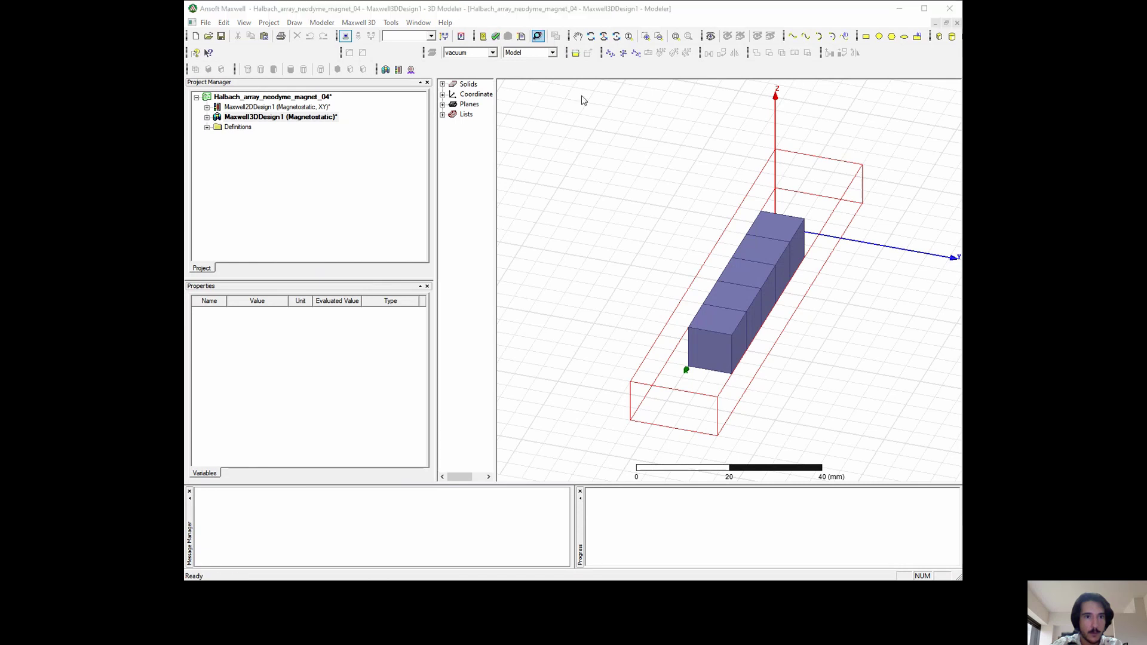
left_click(641, 457)
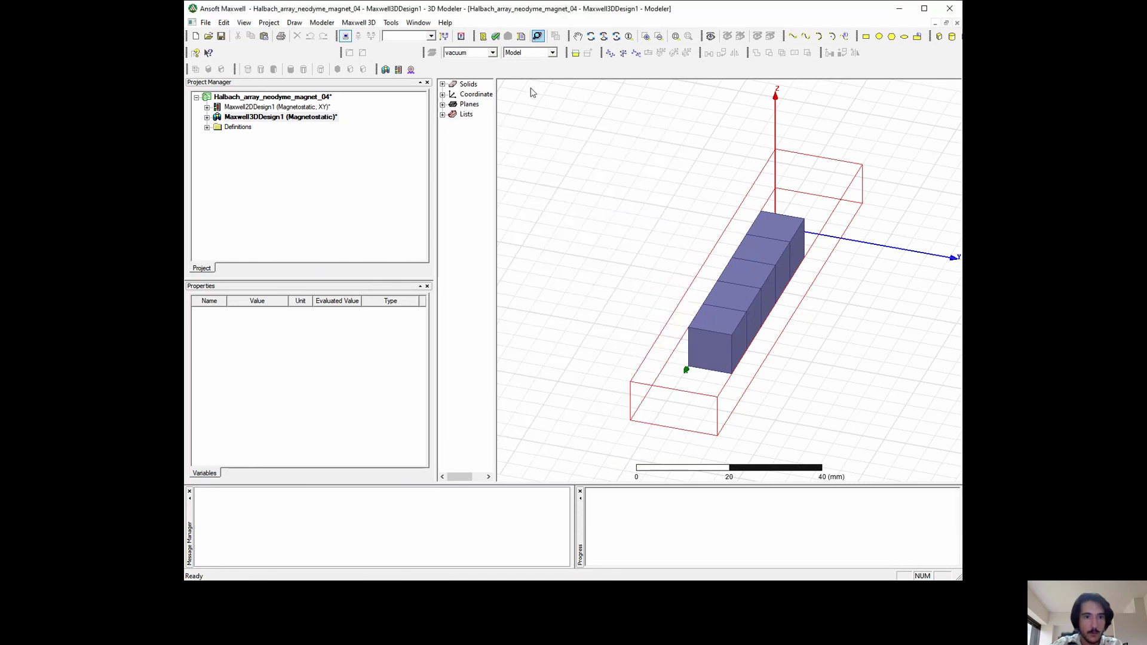
left_click(496, 37)
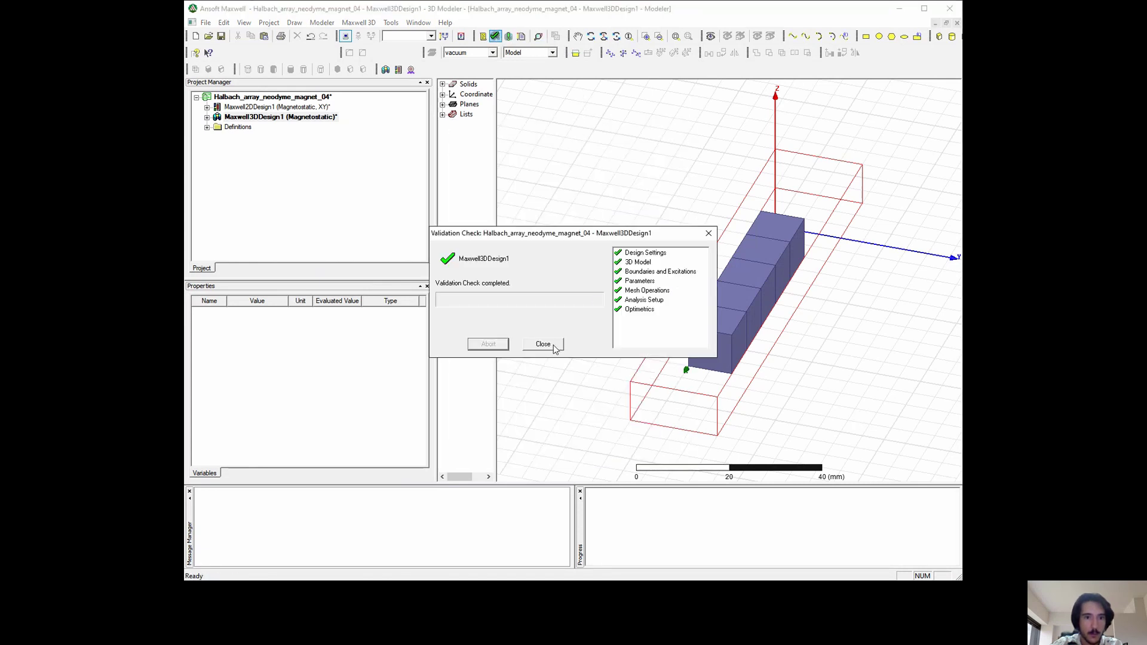
left_click(543, 344)
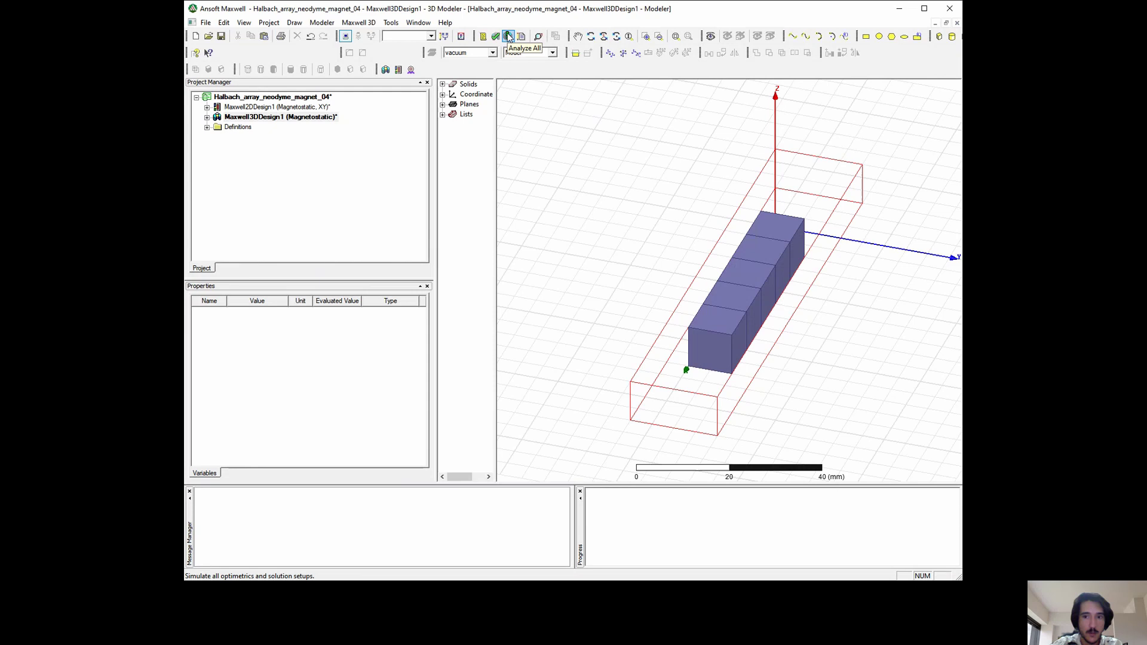
Run Analyze All and orbit the model side-on while it solves.
left_click(509, 37)
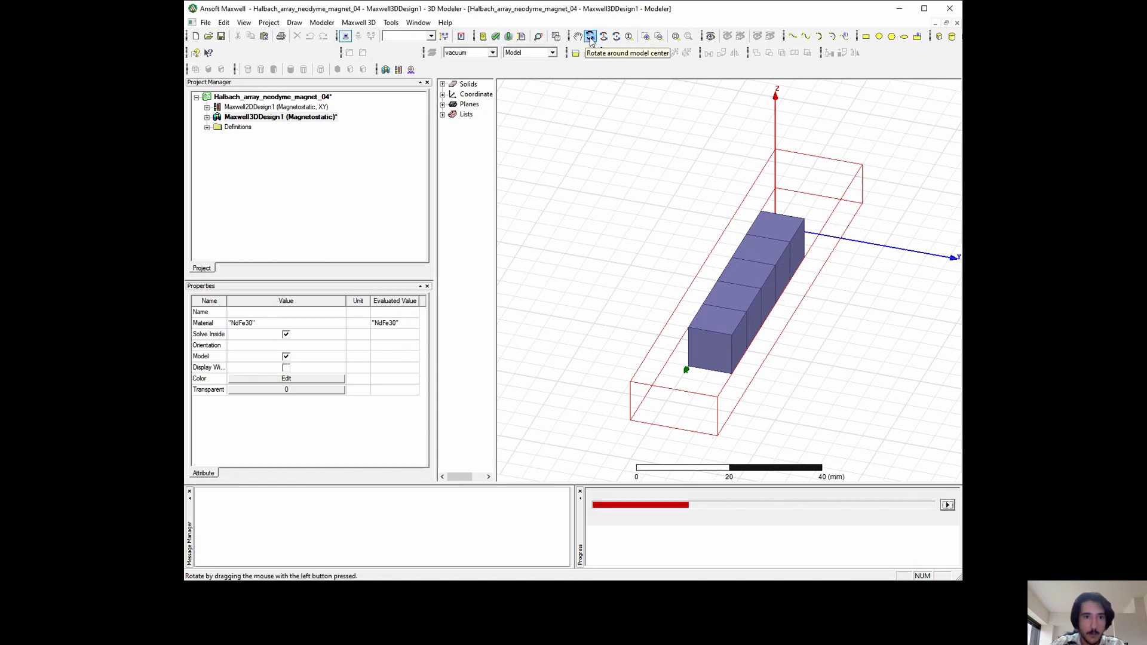
left_click(590, 37)
left_click_drag(683, 415, 937, 379)
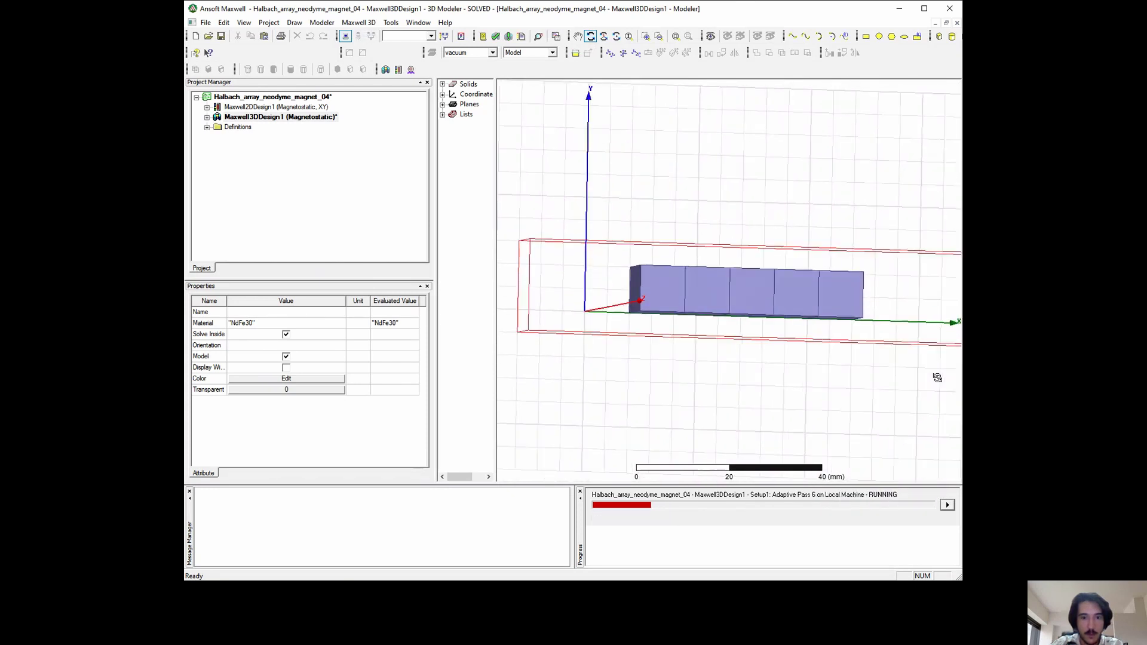
left_click_drag(550, 273, 927, 364)
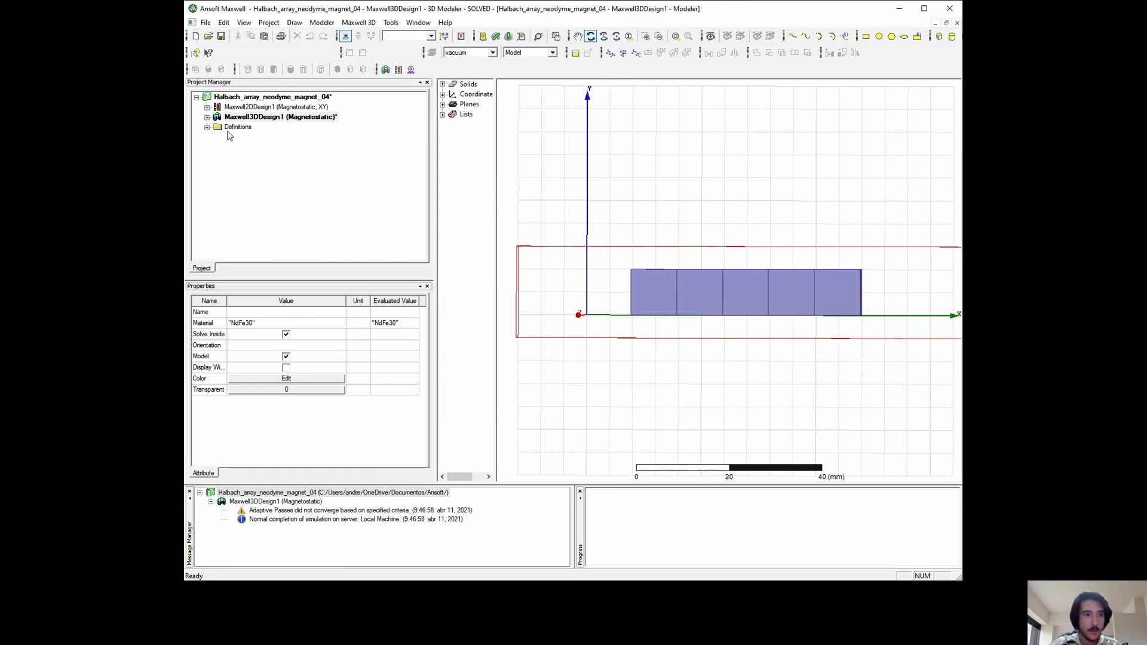
Expand the 3D design and its solids, and select all six objects.
double_click(251, 116)
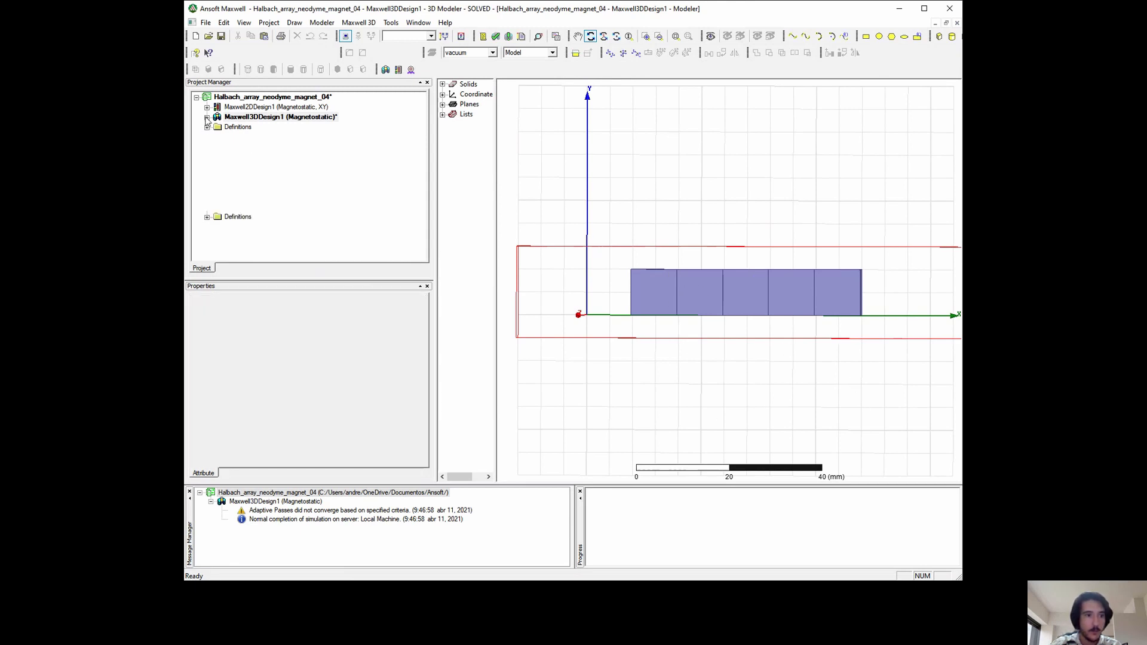
double_click(468, 84)
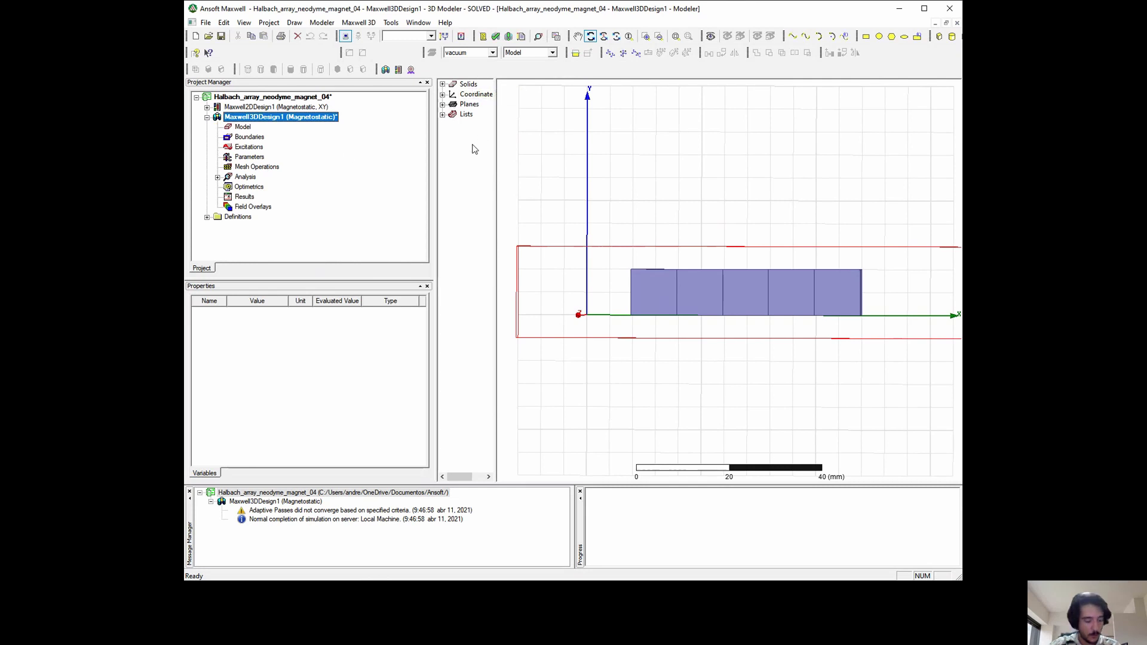
key("ctrl+a")
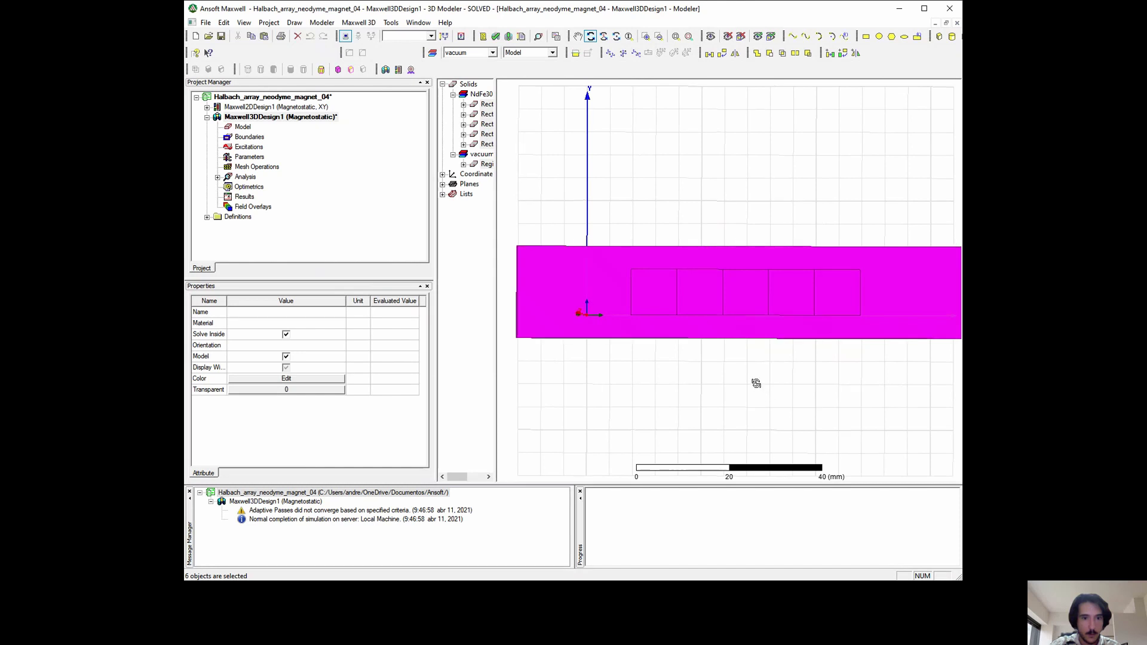
mouse_move(683, 273)
left_mouse_down()
mouse_move(665, 267)
mouse_move(669, 276)
left_mouse_up()
Create a B_Vector field overlay on AllObjects drawn as streamlines.
right_click(248, 207)
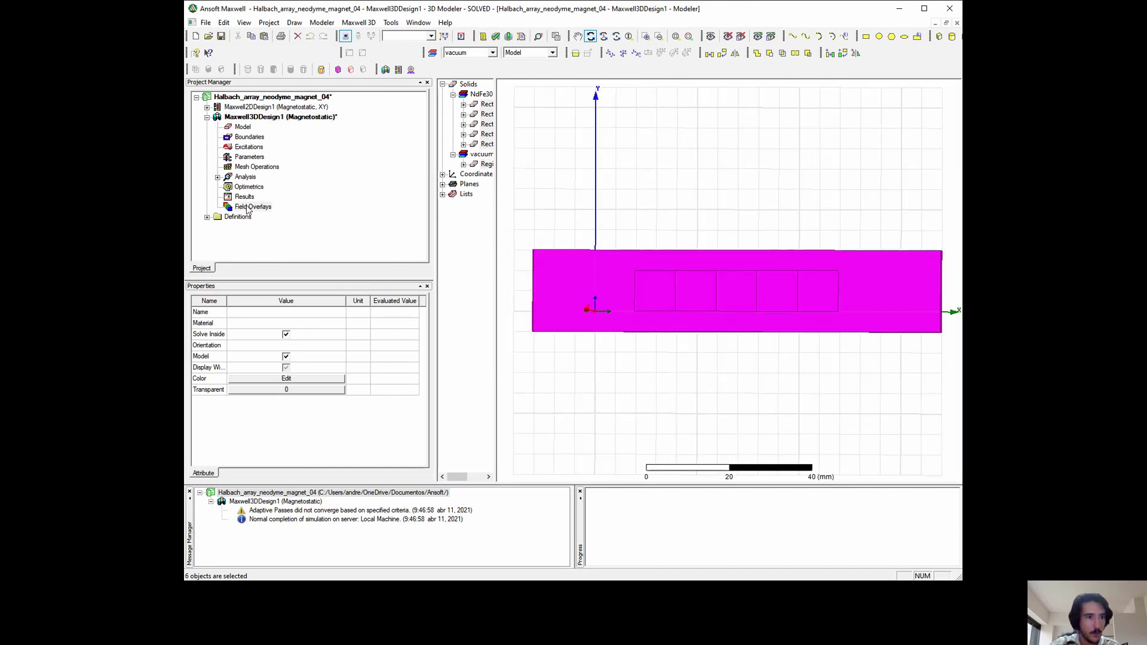
mouse_move(283, 216)
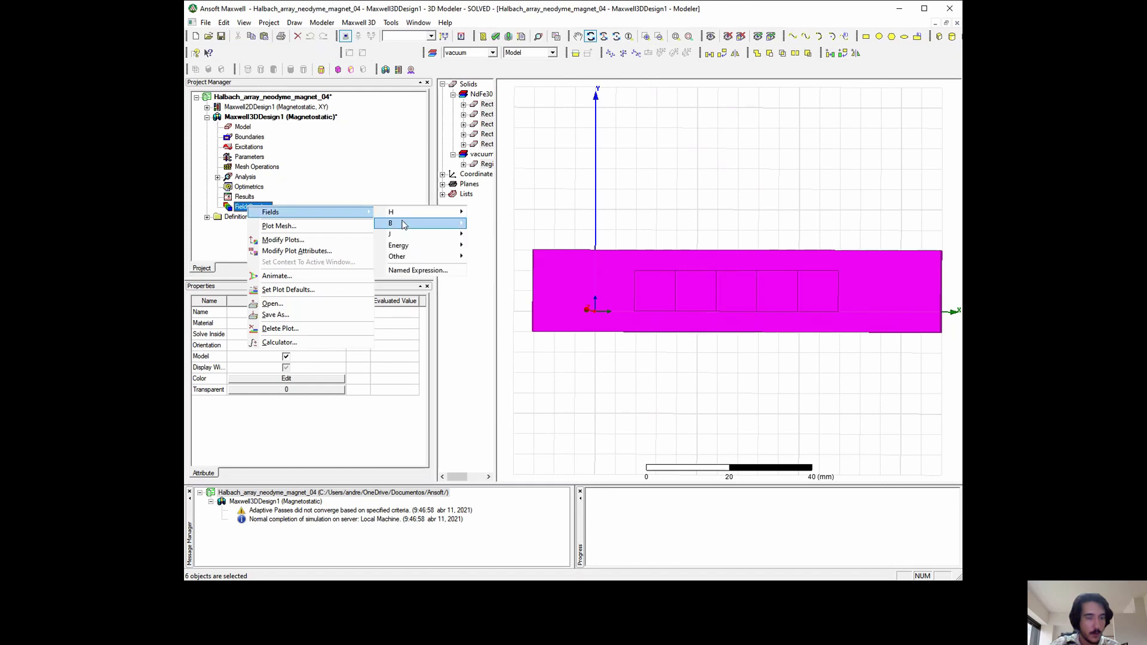
mouse_move(420, 225)
left_click(479, 237)
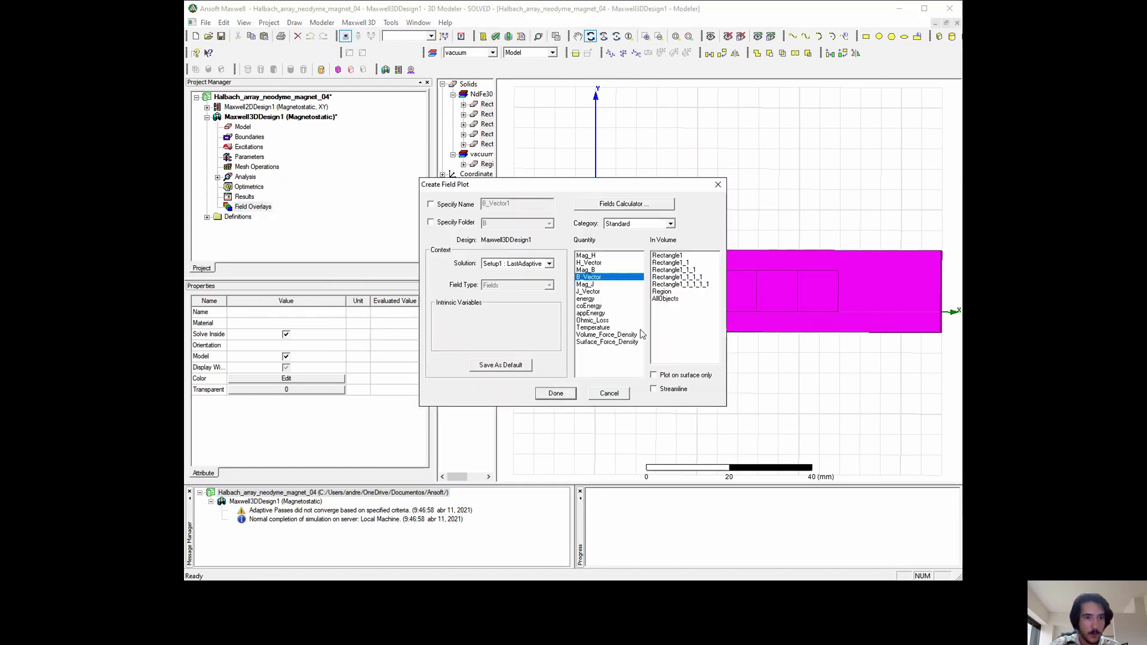
left_click(664, 298)
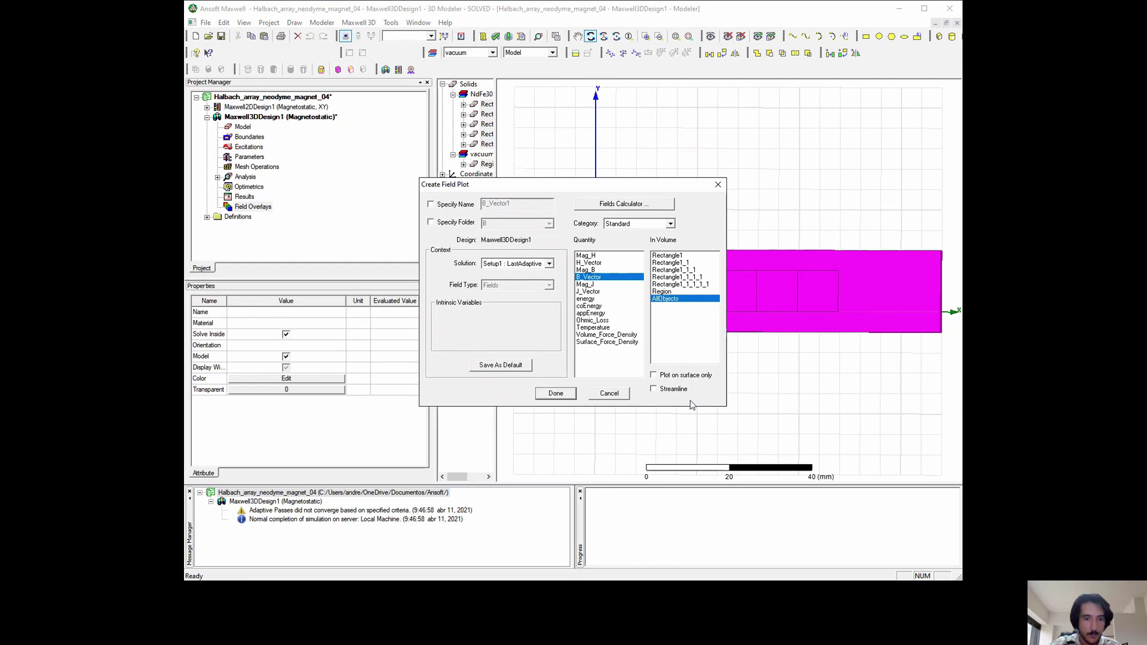
left_click(654, 389)
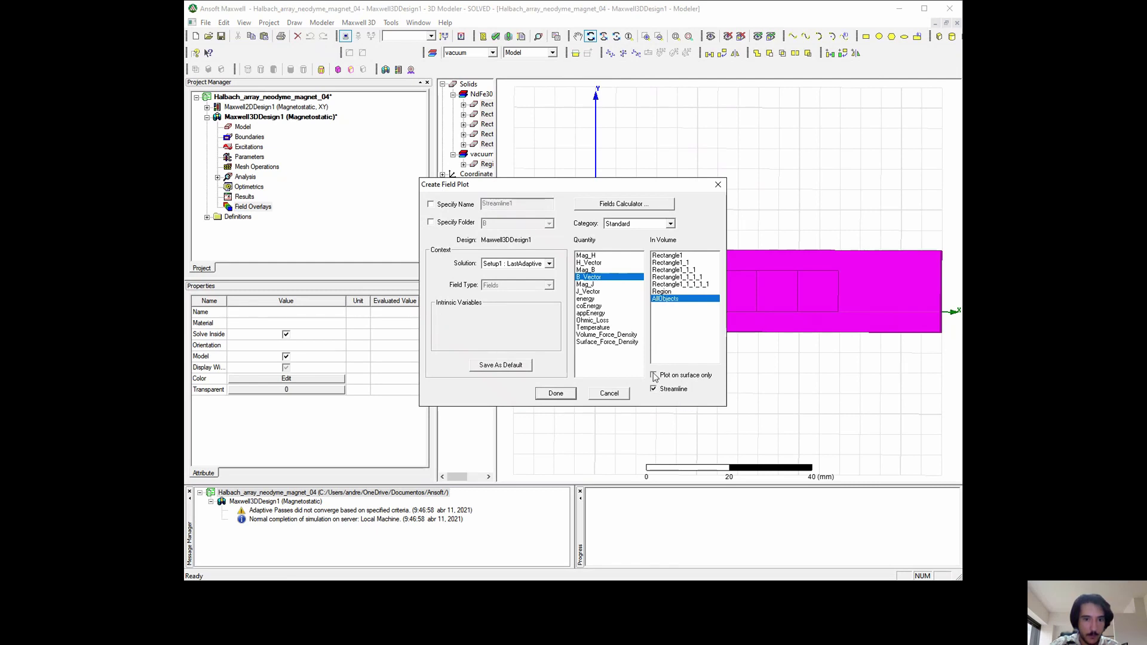
left_click(555, 394)
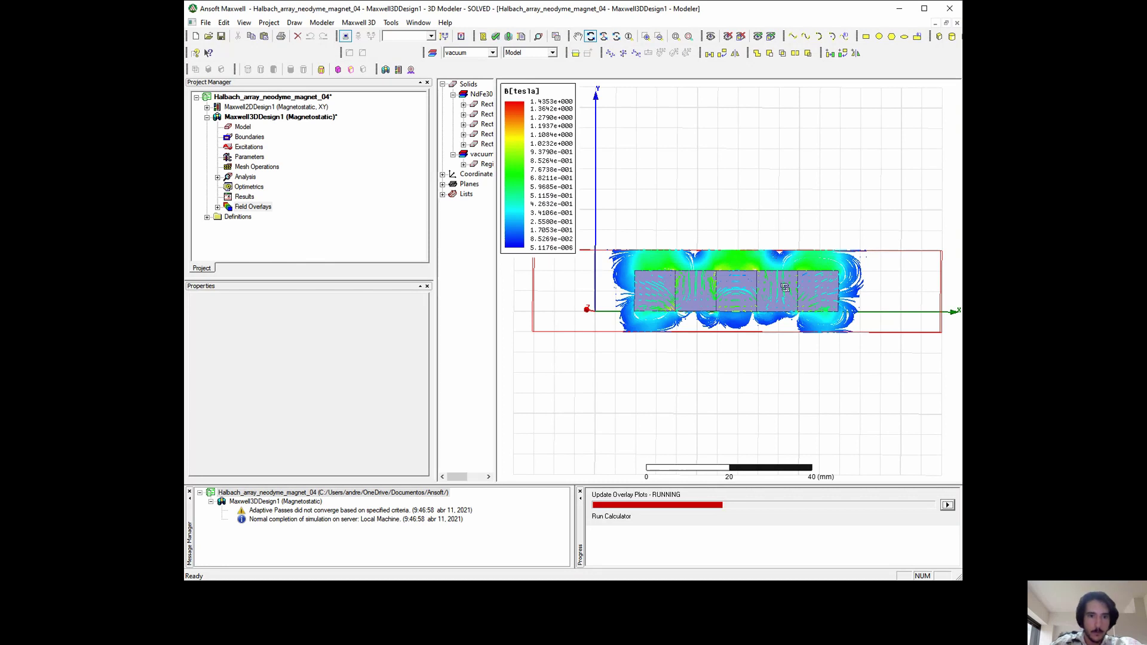
Zoom and orbit the view to inspect the B-field streamlines around the five magnets.
scroll(776, 281, "up", 2)
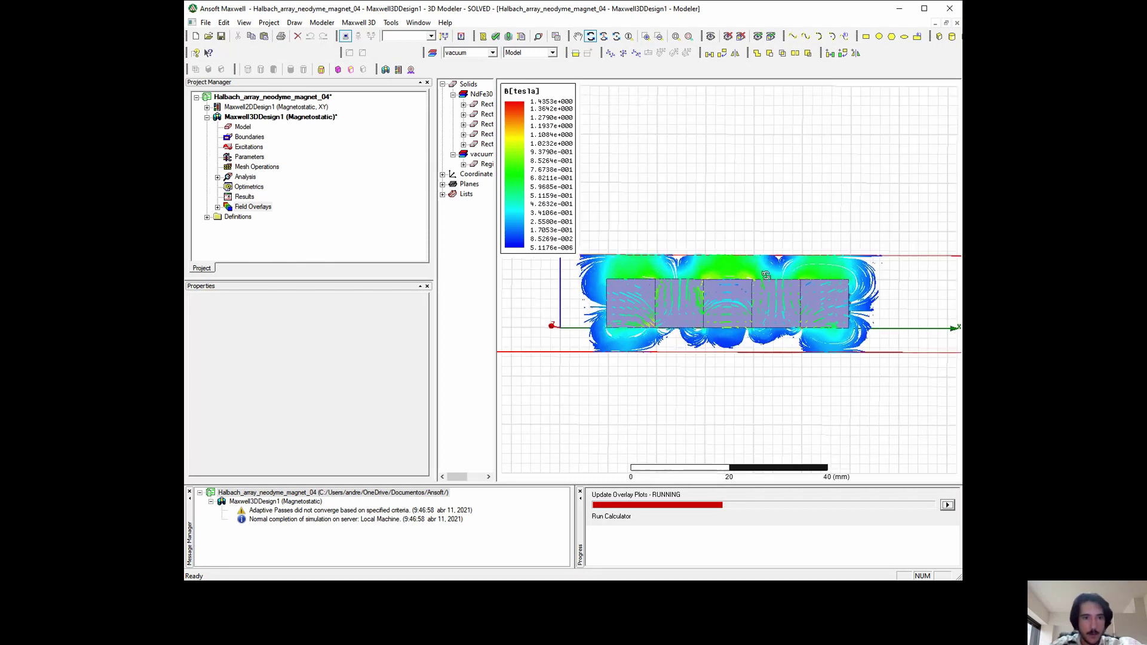
scroll(765, 278, "up", 1)
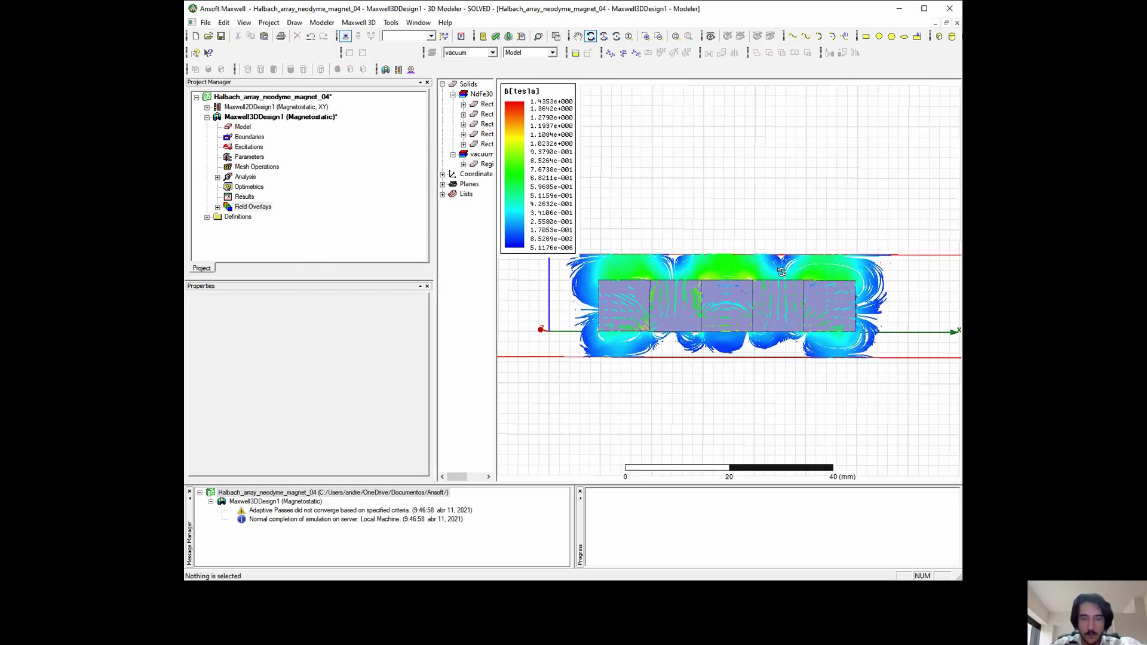
scroll(783, 271, "down", 1)
left_click_drag(786, 266, 749, 291)
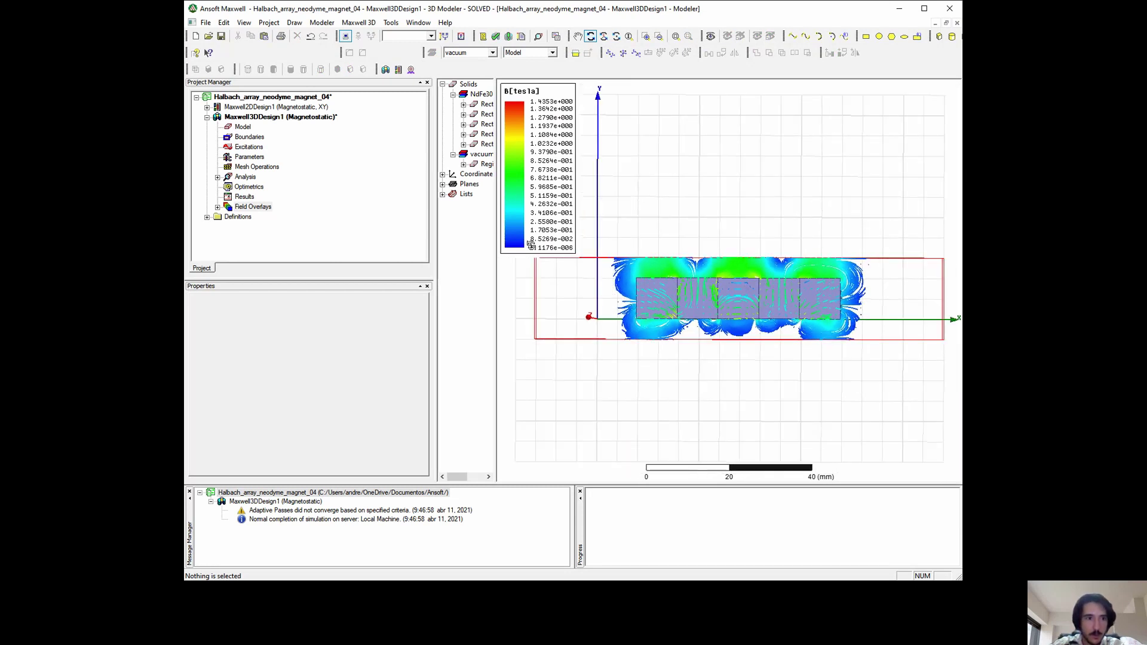
left_click_drag(497, 180, 524, 191)
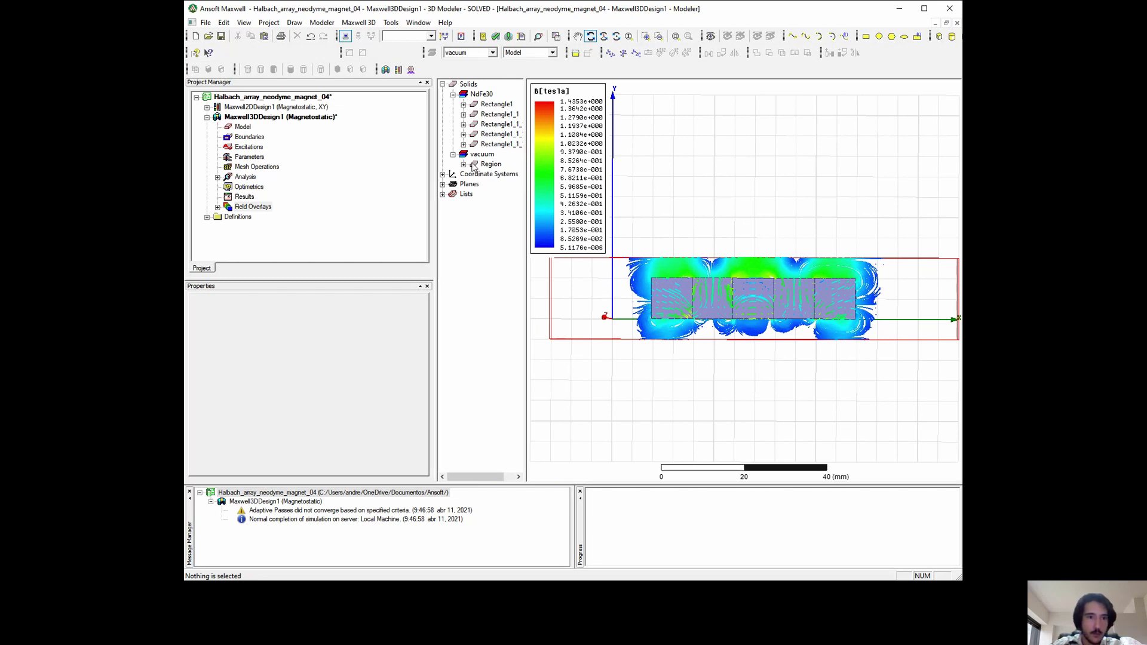
Delete the solved Maxwell3DDesign1 from the project.
left_click(258, 108)
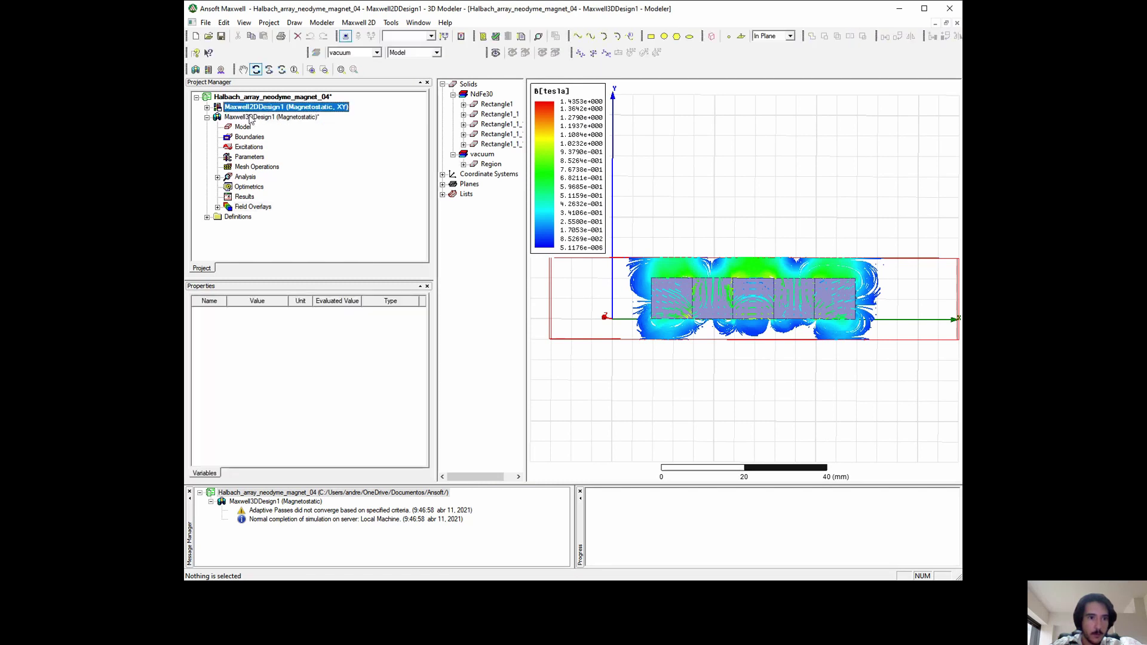
left_click(243, 118)
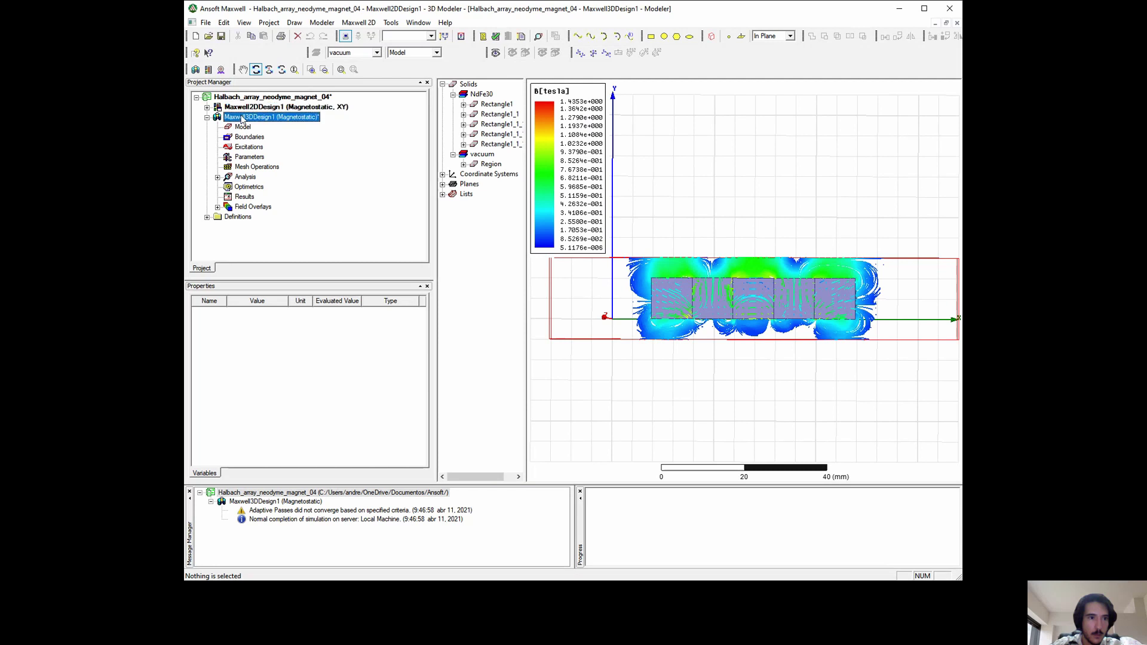
right_click(243, 117)
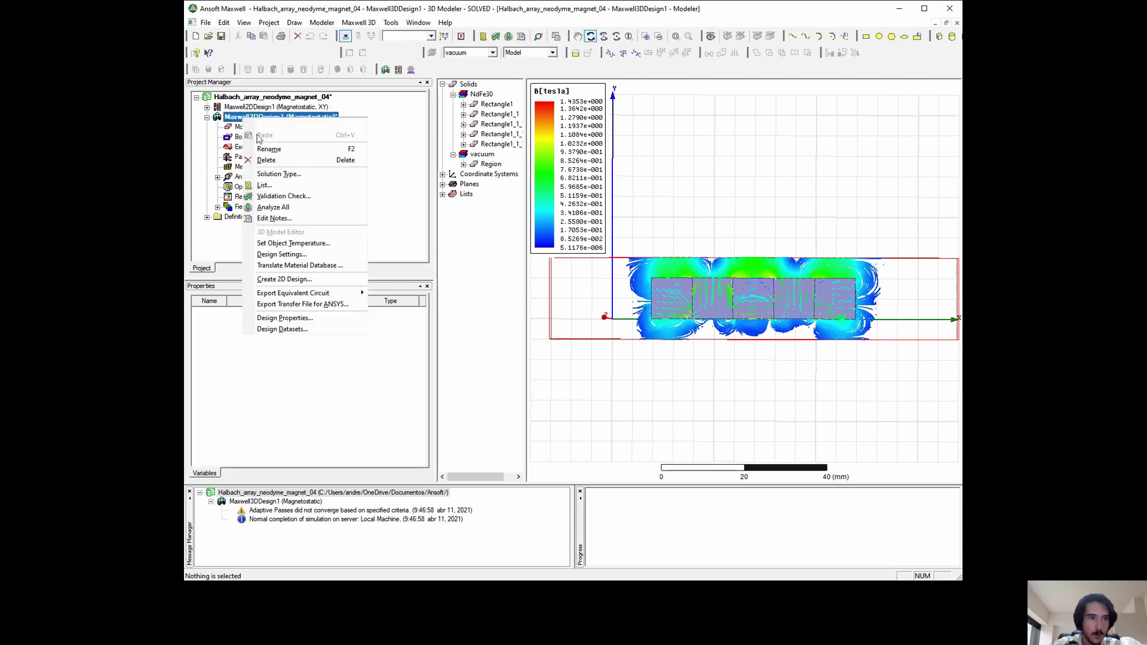
left_click(275, 160)
left_click(592, 321)
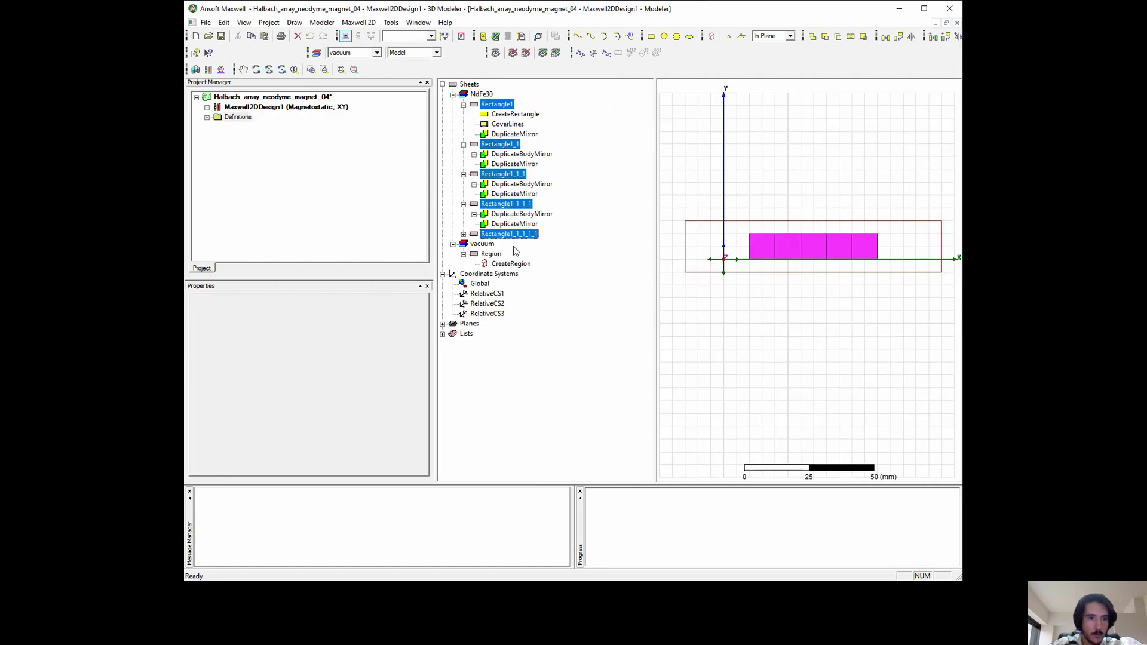
Delete the Region object from the 2D design.
left_click(513, 301)
left_click(481, 256)
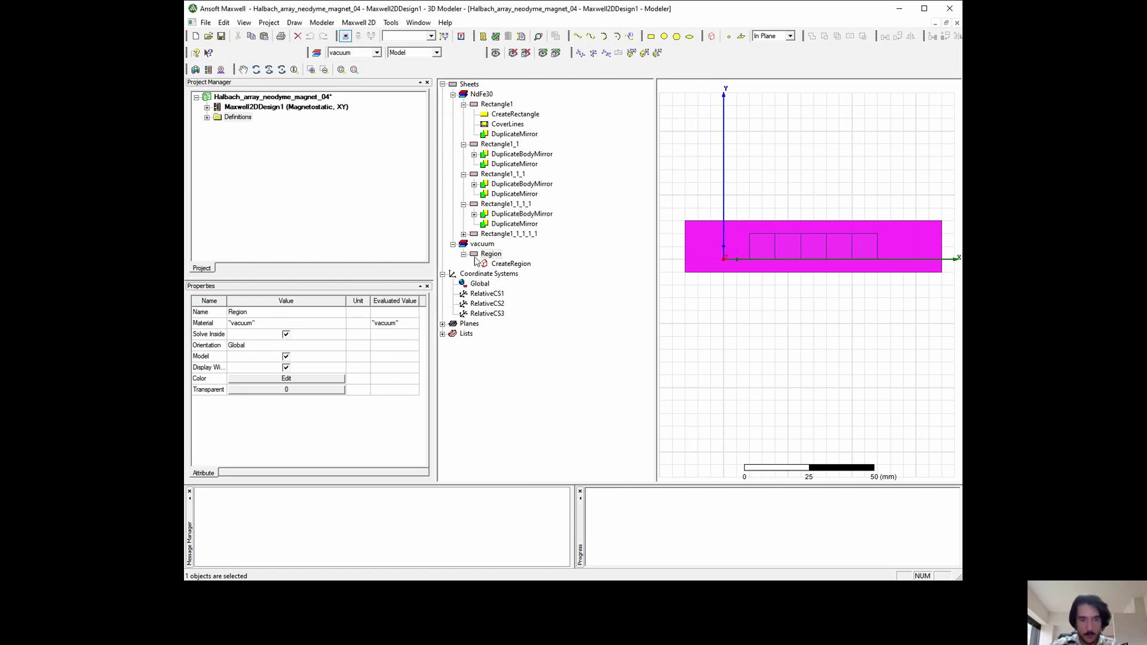
key("Delete")
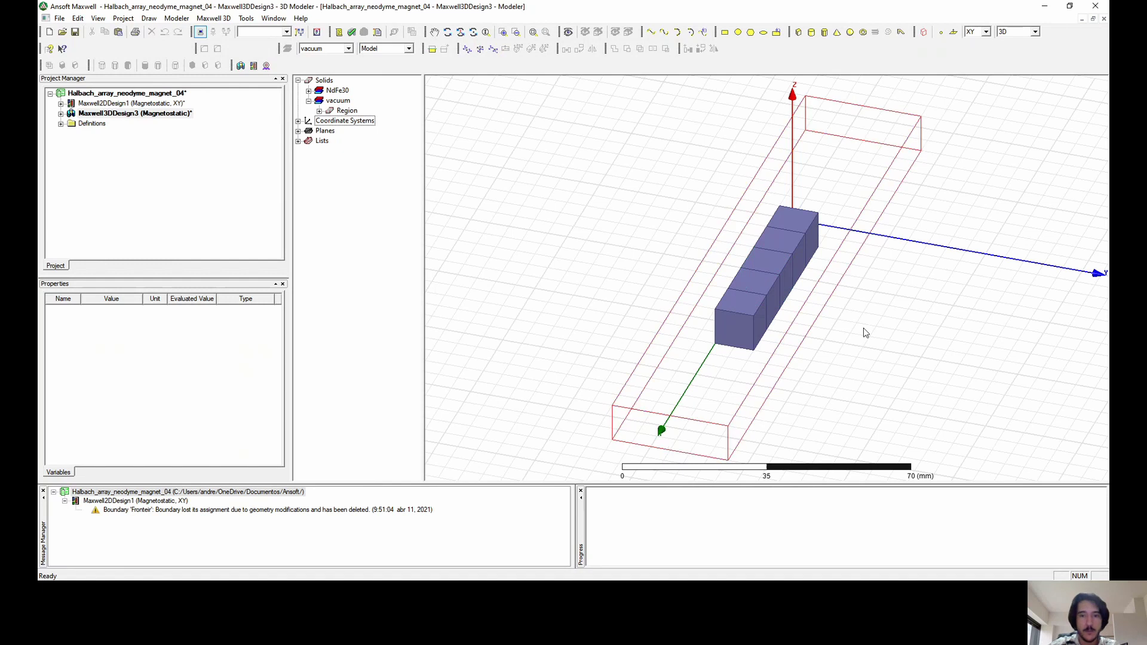
Rotate the view until the row of five magnets and the Region box face the viewer.
left_click(678, 288)
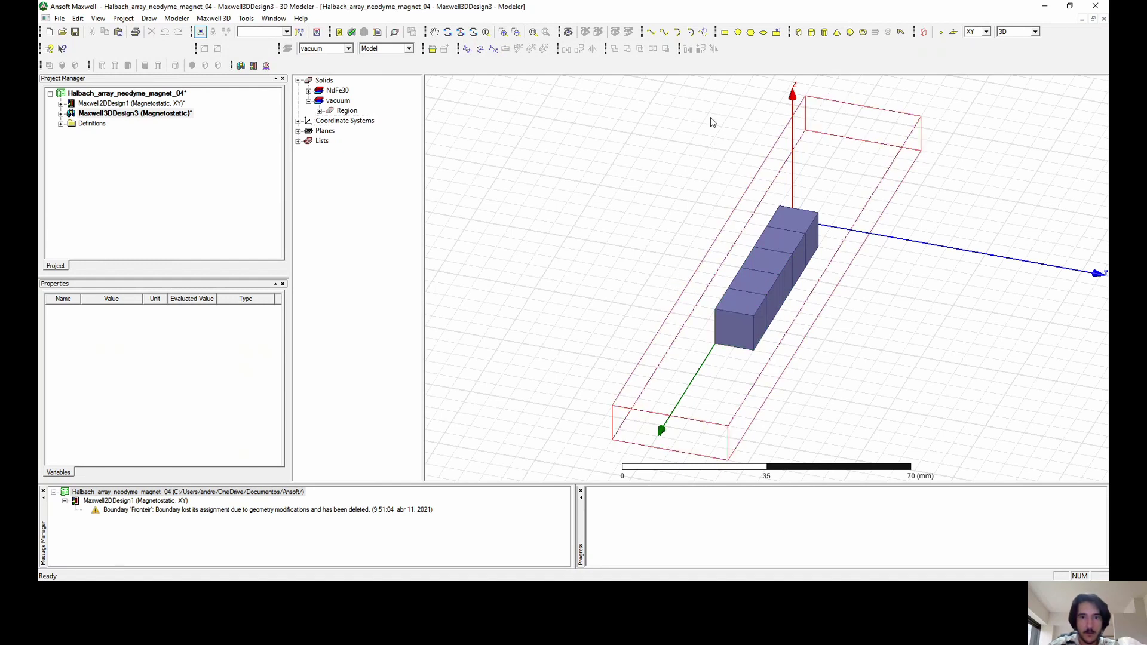
left_click(448, 32)
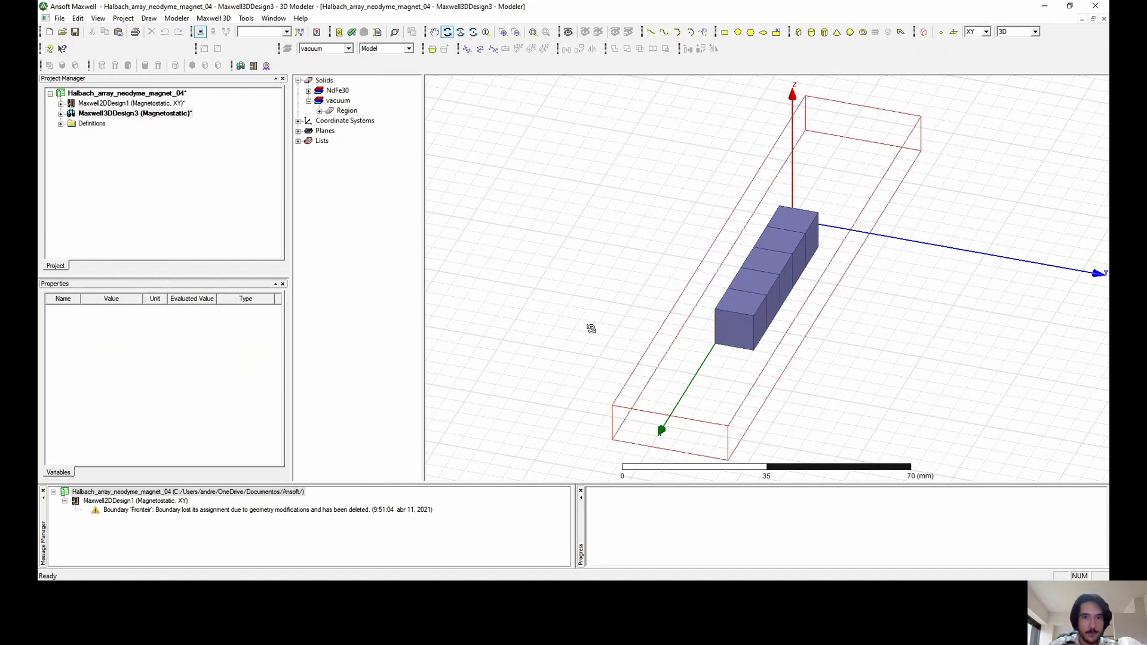
left_click_drag(590, 329, 1027, 420)
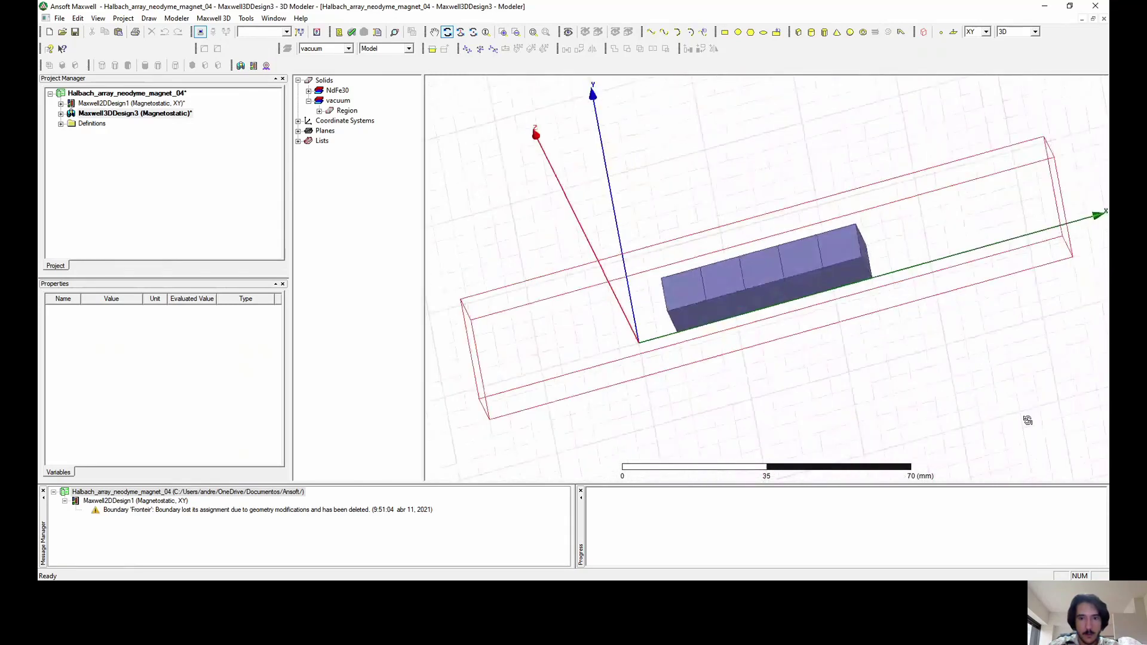
left_click_drag(929, 325, 768, 192)
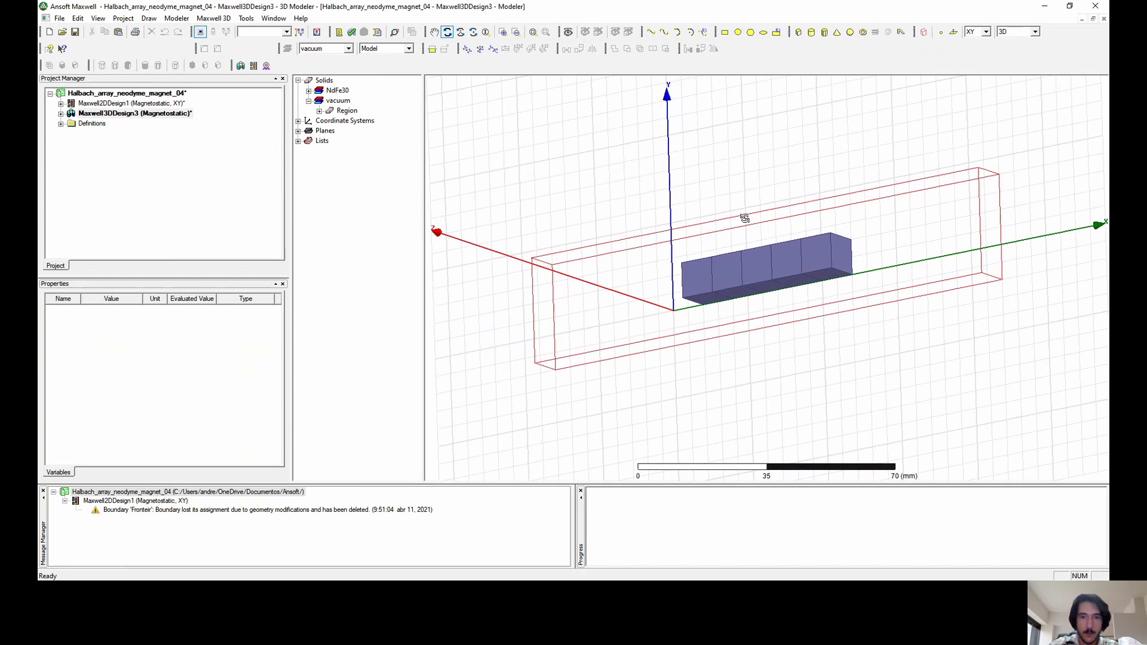
left_click_drag(749, 336, 813, 218)
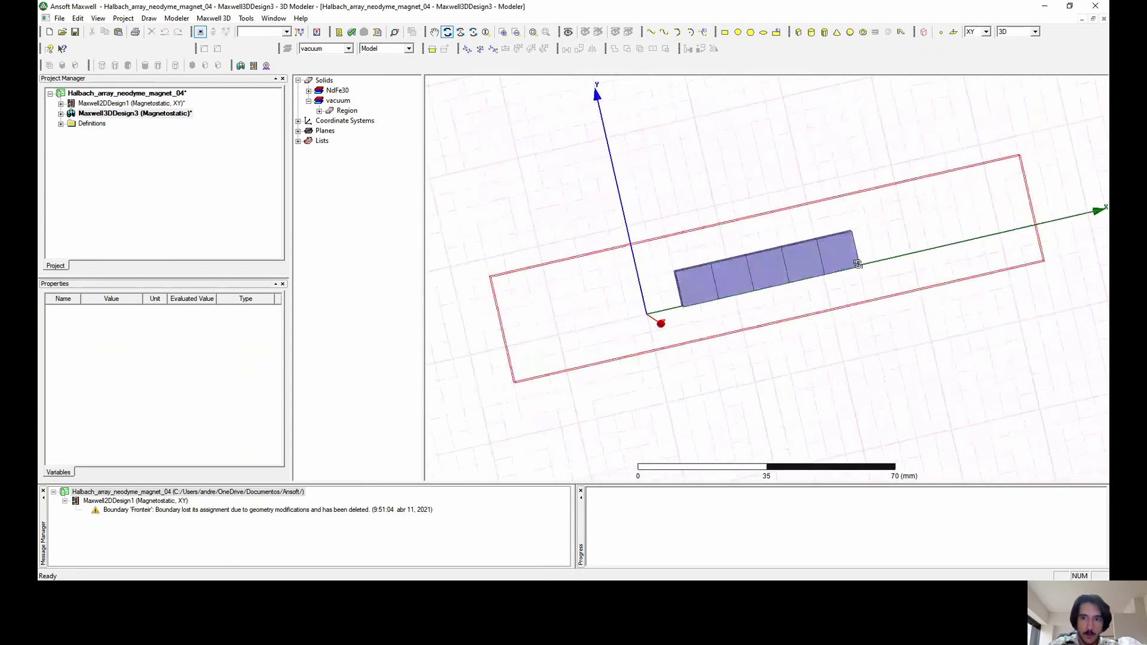
left_click_drag(921, 323, 1072, 241)
left_click_drag(702, 157, 664, 159)
mouse_move(576, 228)
left_mouse_down()
mouse_move(894, 325)
mouse_move(988, 384)
mouse_move(556, 230)
left_mouse_up()
left_click_drag(1070, 308, 969, 249)
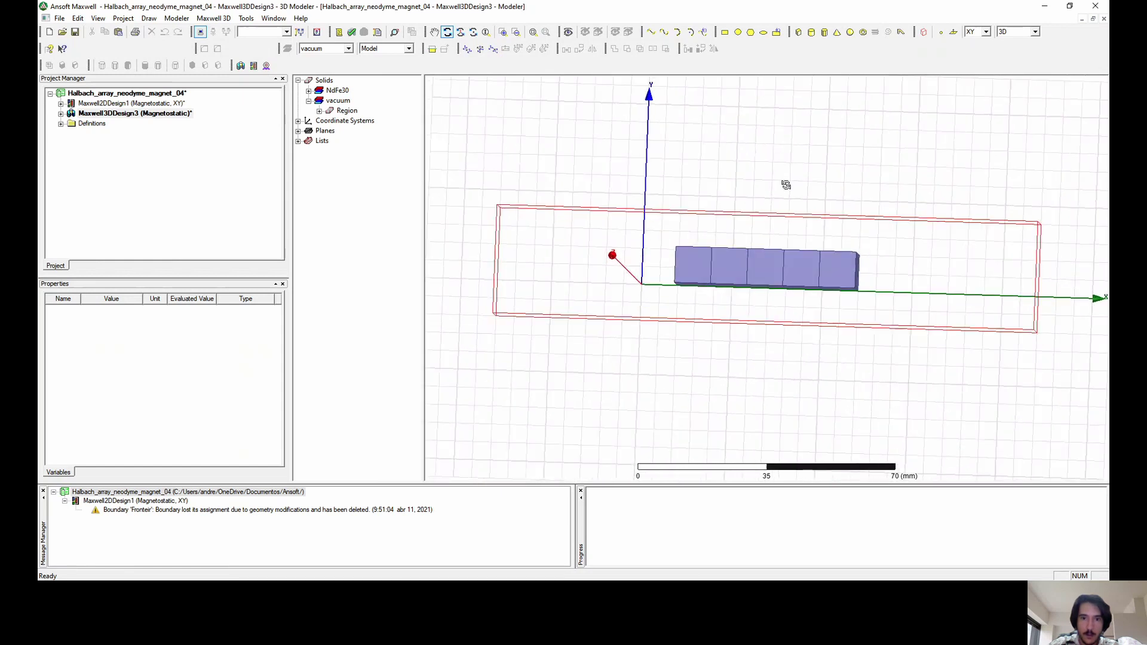
Change the CreateRegion +Y and -Y Padding Data to 200 so the vacuum box grows taller.
double_click(343, 111)
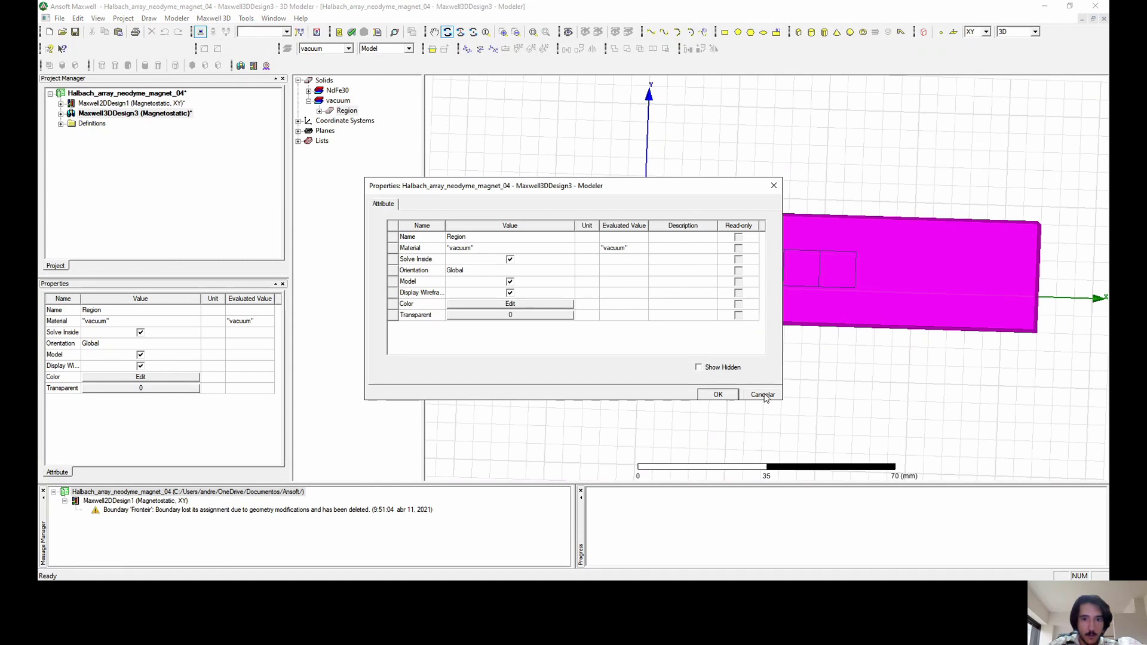
left_click(765, 396)
left_click(344, 121)
double_click(344, 122)
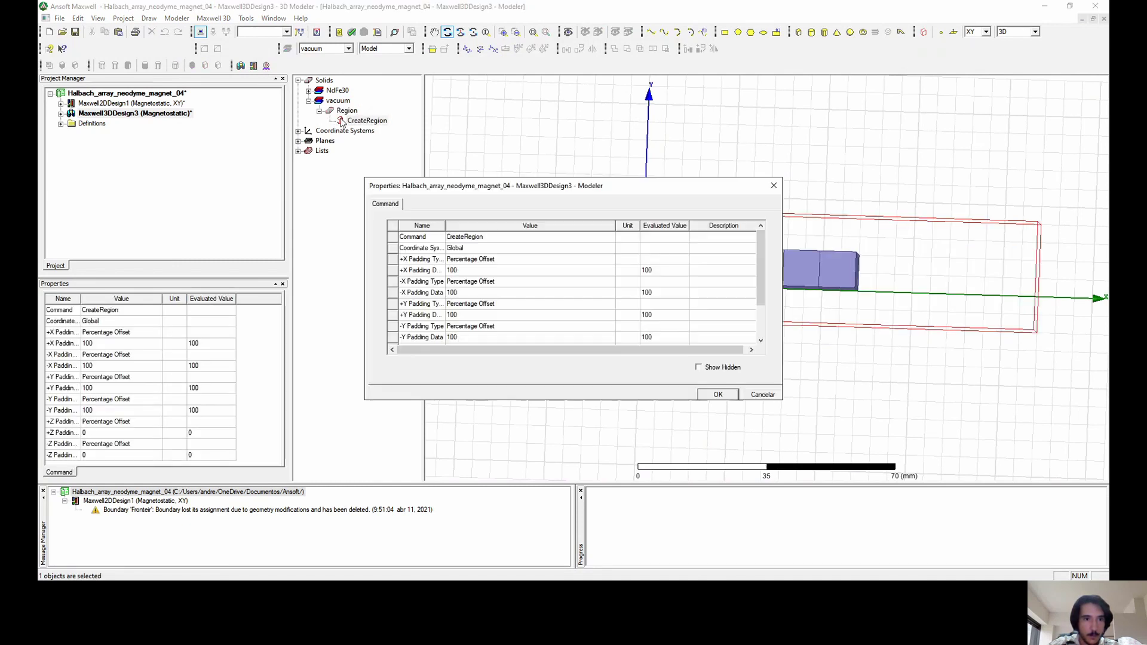
scroll(512, 270, "down", 1)
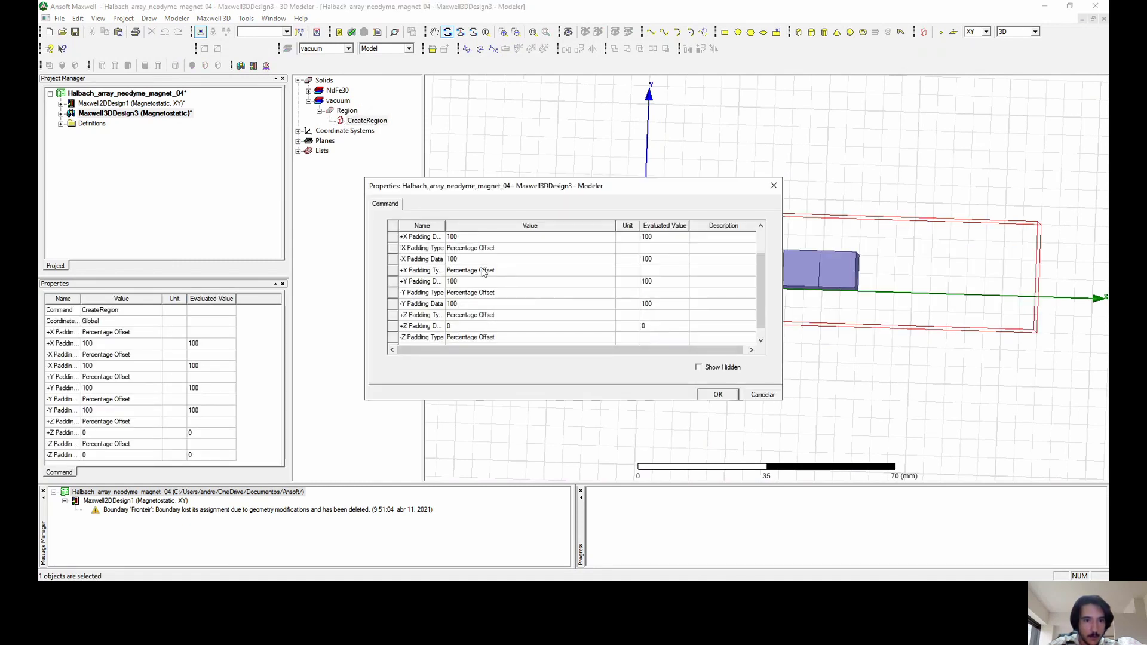
scroll(481, 272, "up", 1)
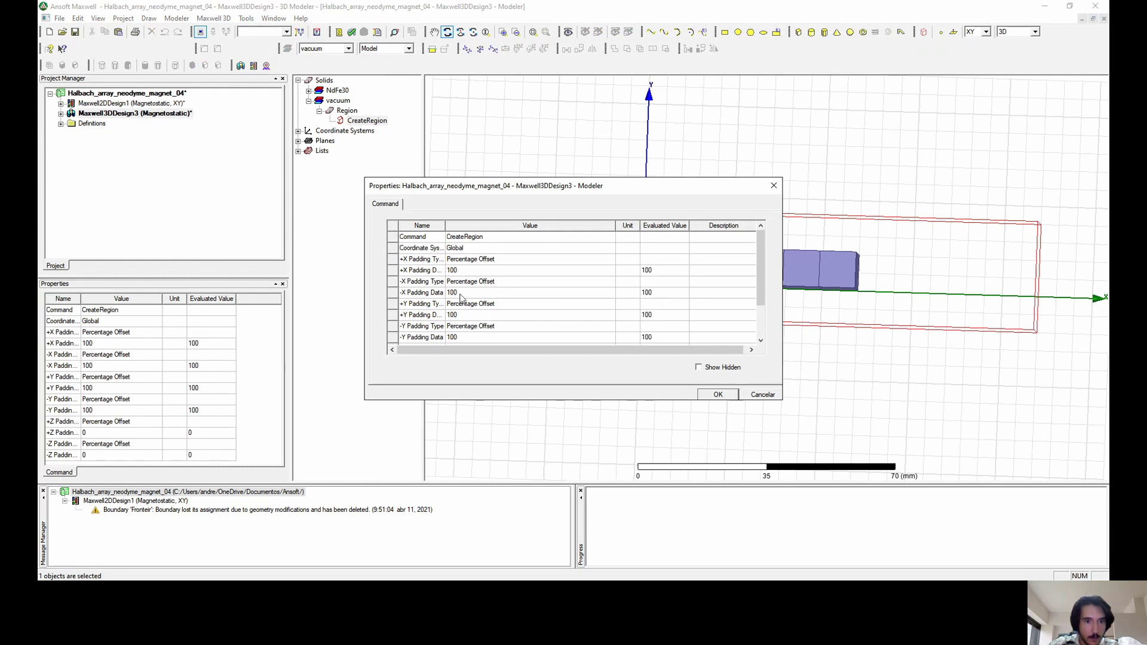
left_click(469, 315)
left_click(467, 315)
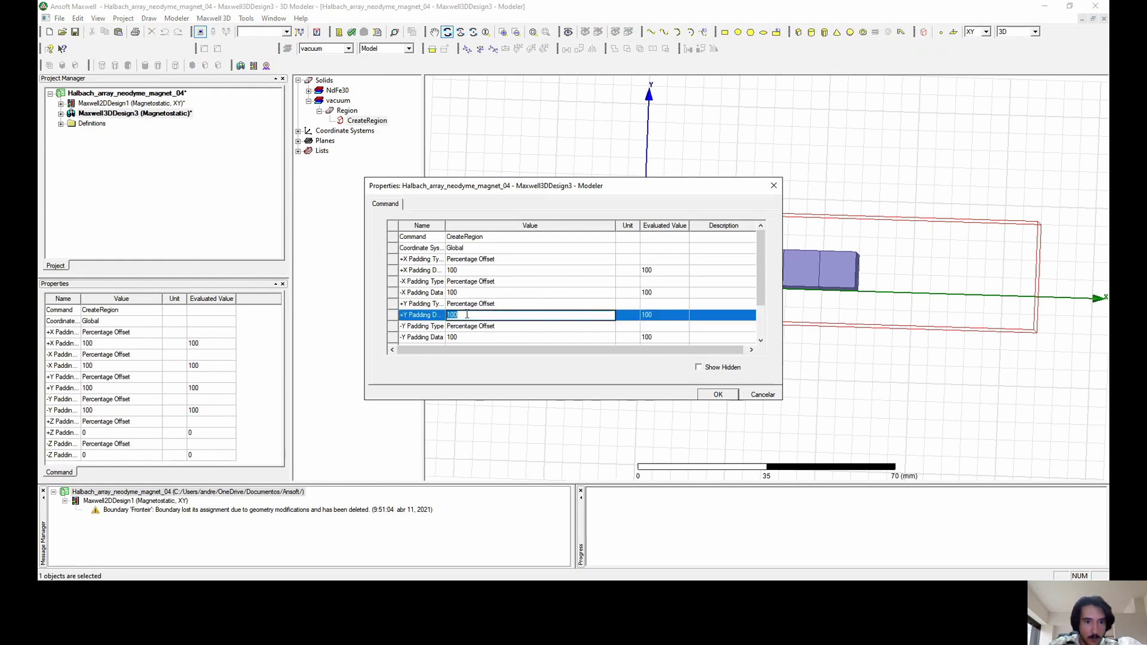
type("2")
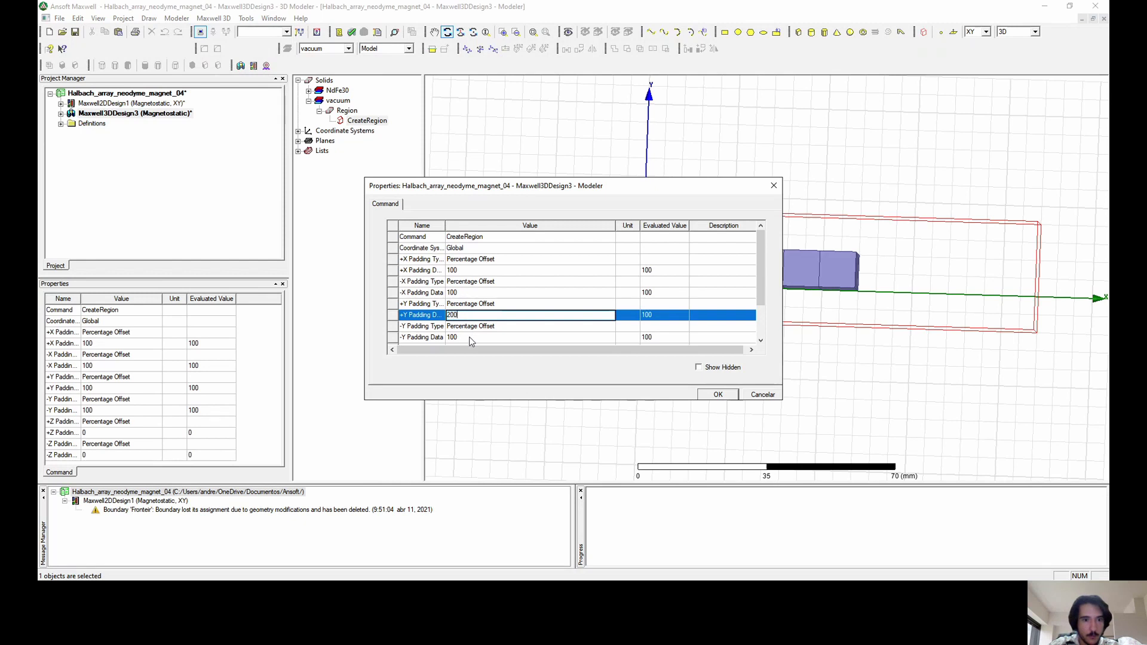
left_click(469, 337)
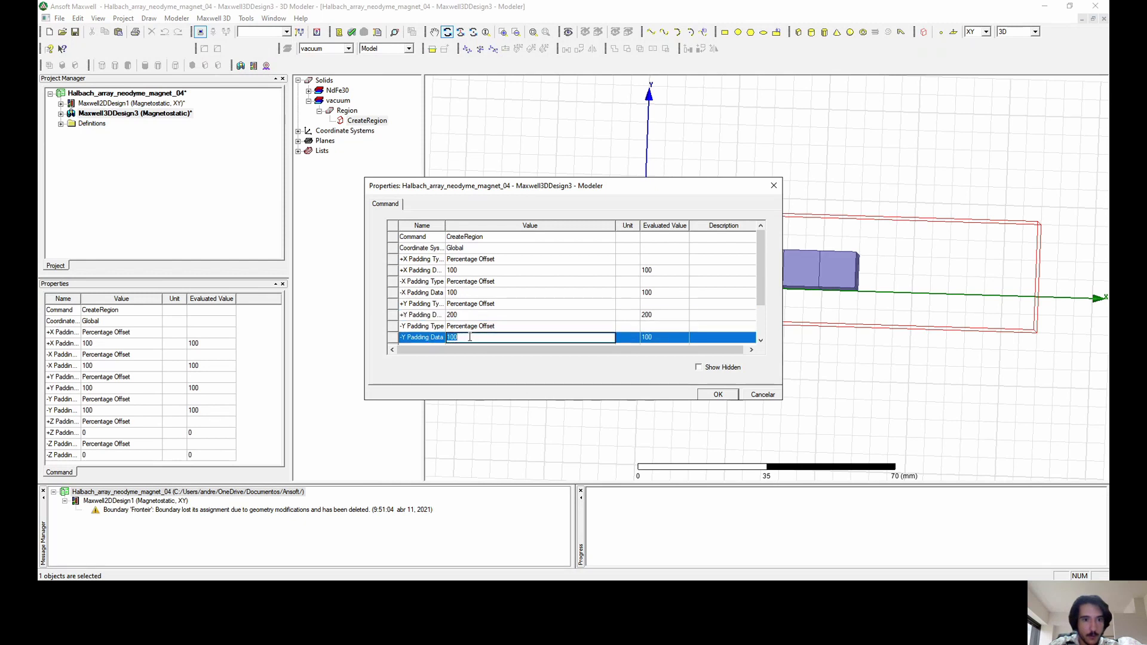
left_click(718, 395)
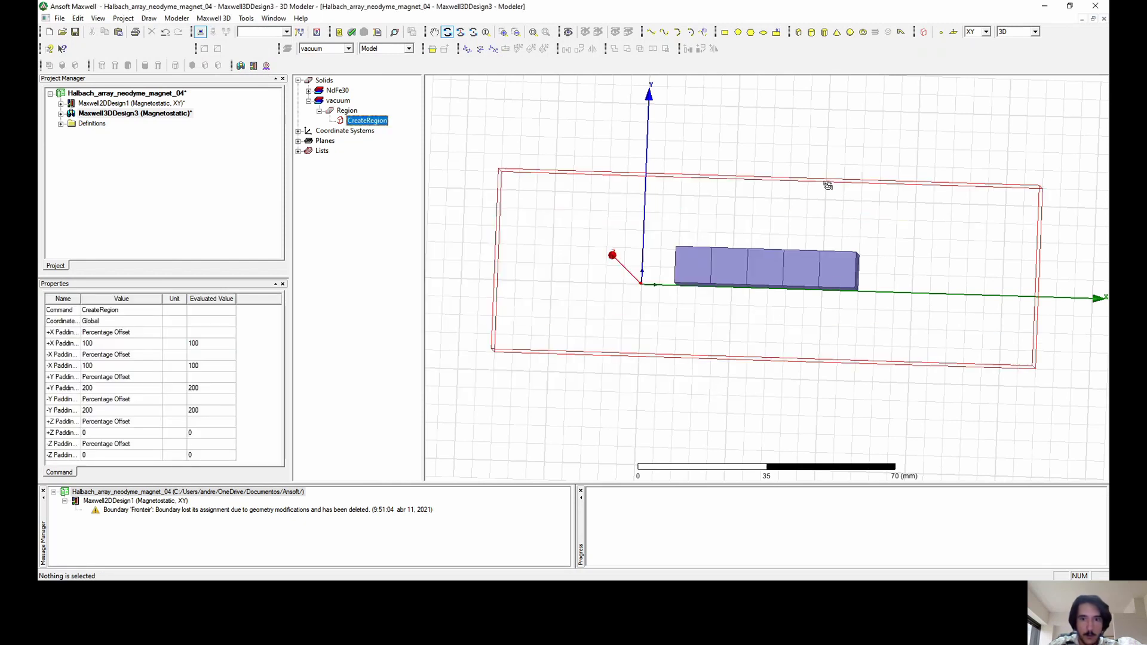
Add the default Setup1, validate the design, and run Analyze All.
left_click_drag(828, 185, 748, 372)
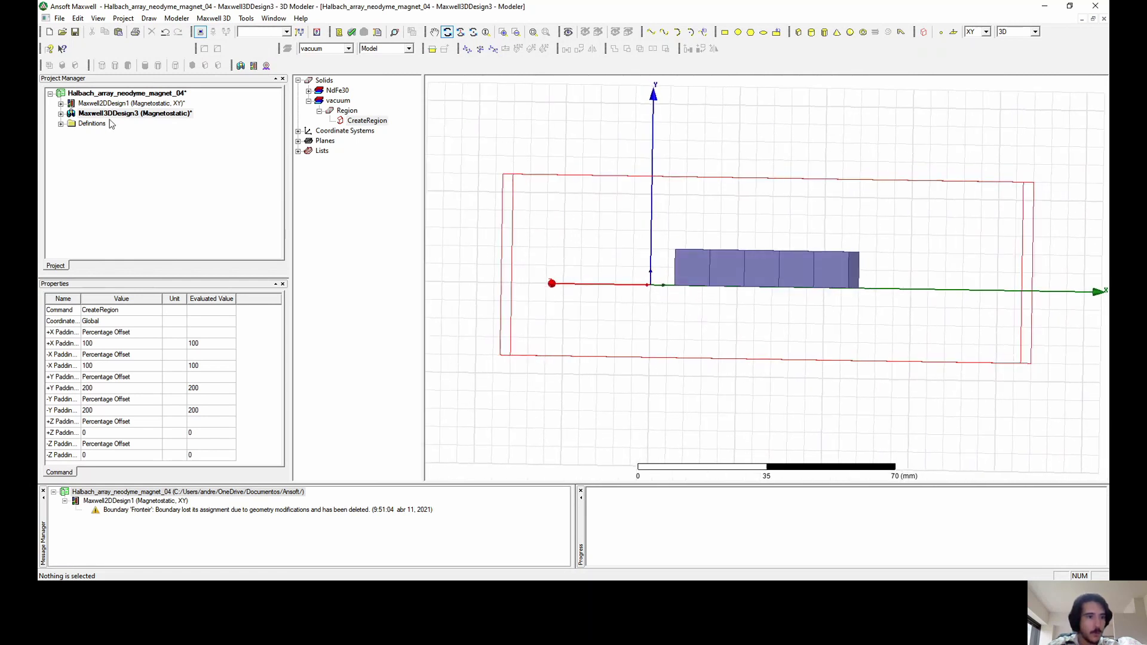
left_click(394, 32)
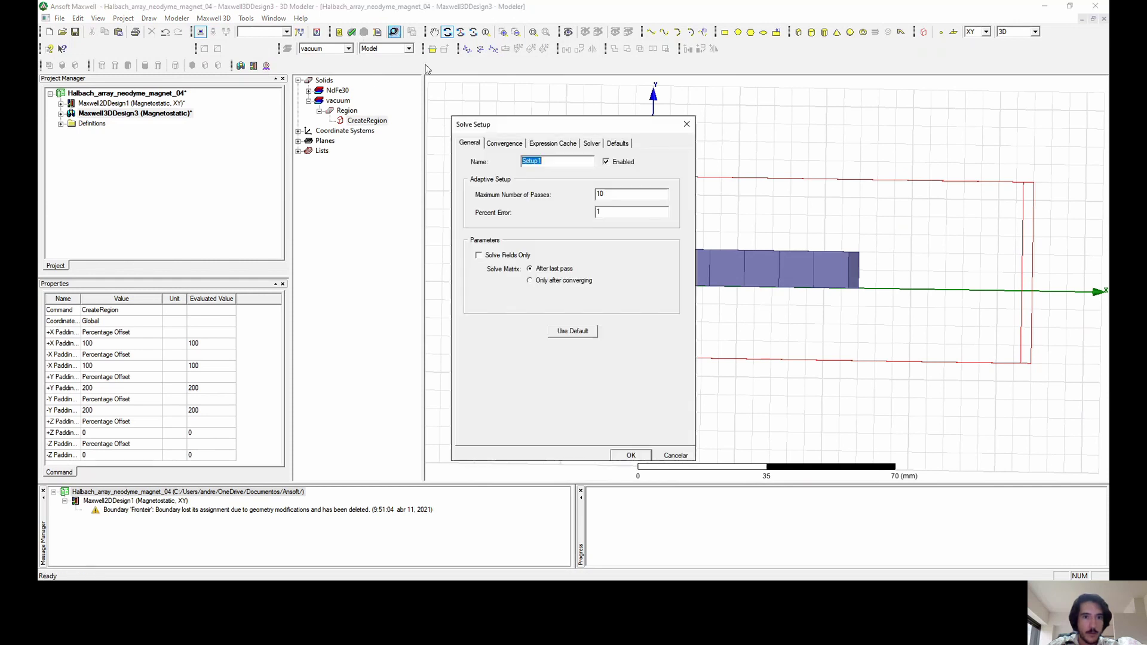
left_click(630, 455)
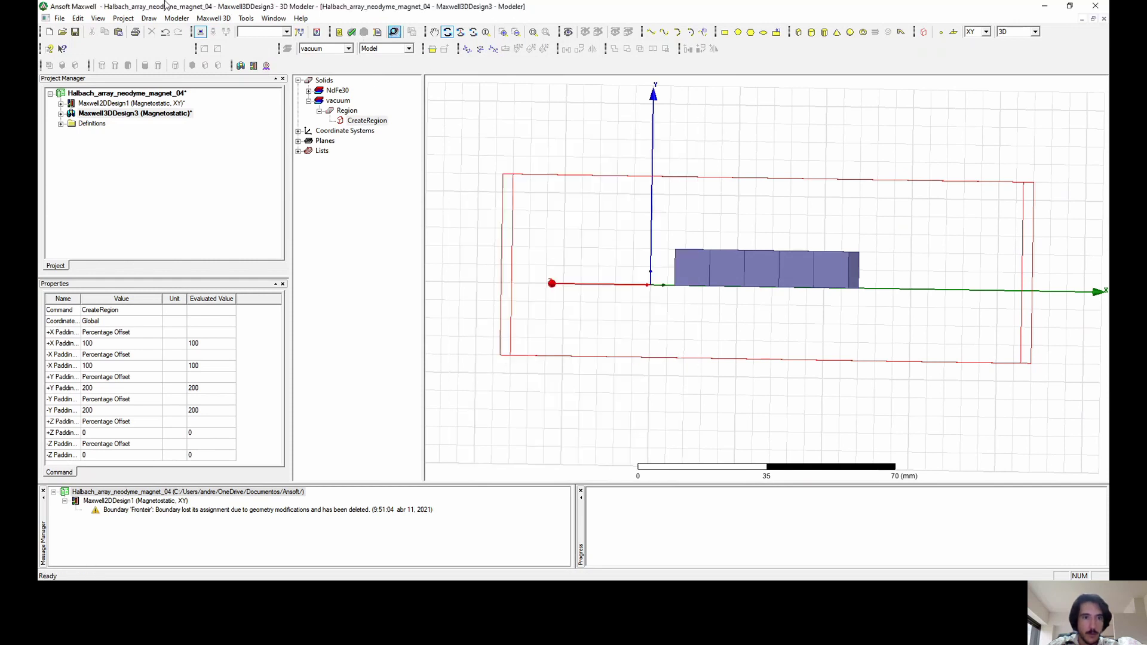
left_click(351, 31)
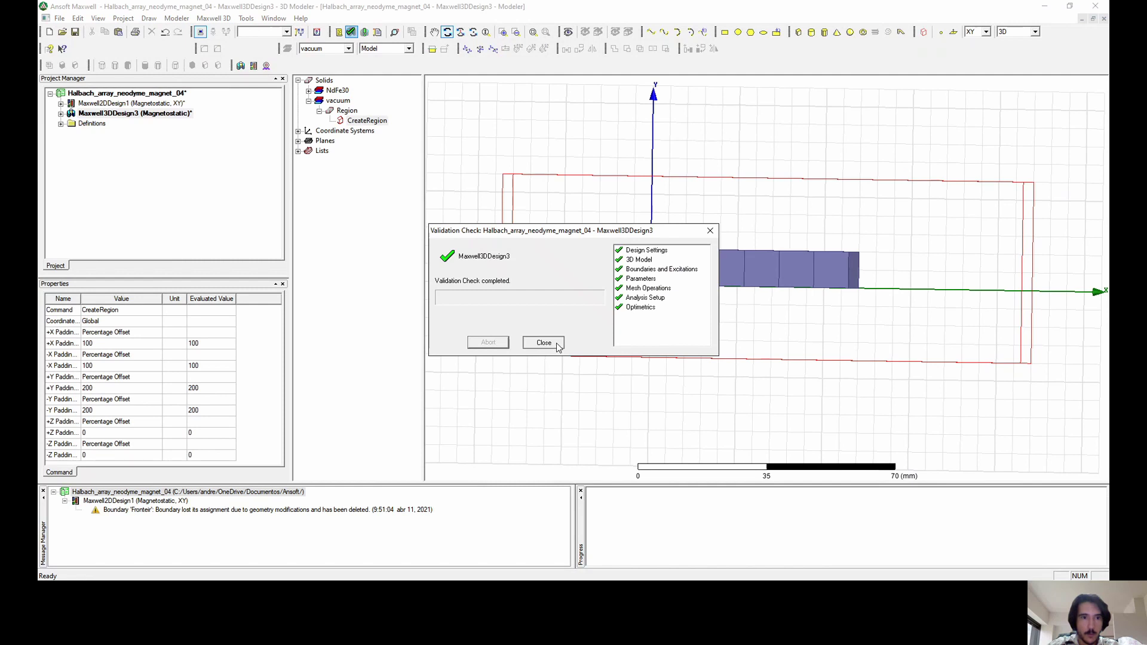
left_click(545, 342)
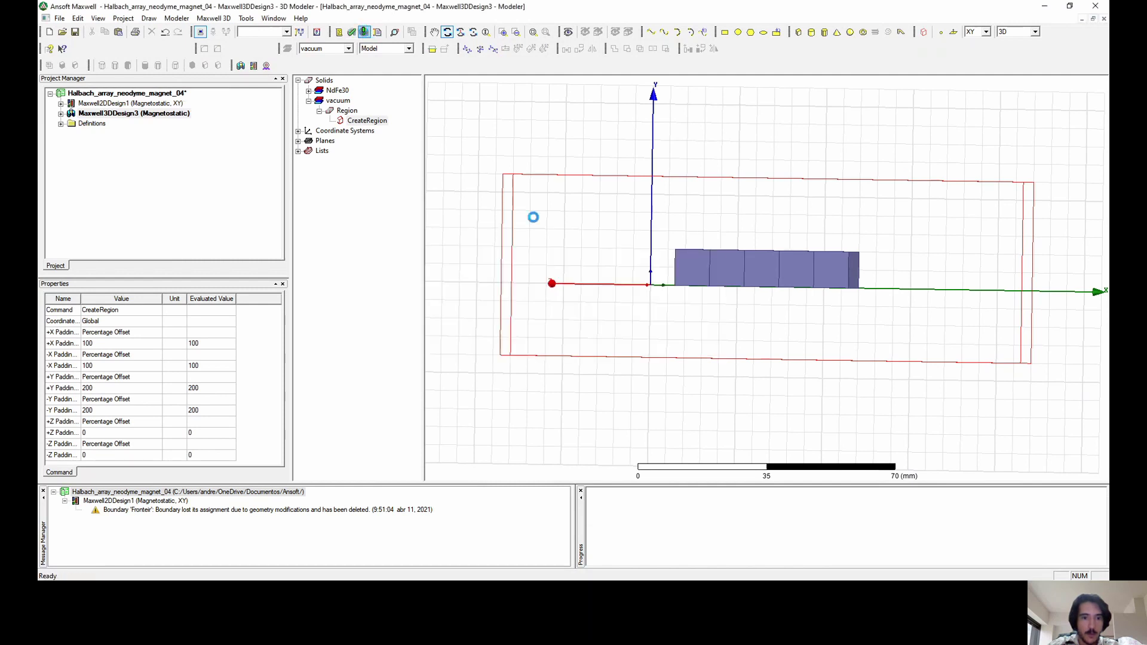
left_click(544, 216)
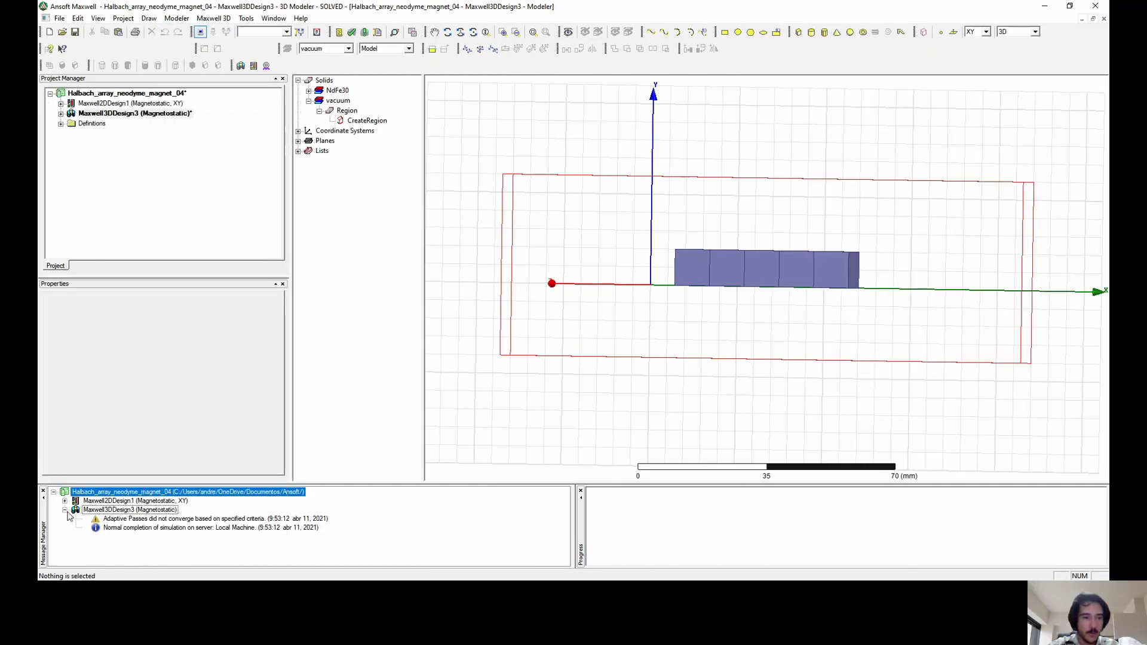
Collapse the message and object-tree entries, then select all objects in Maxwell3DDesign3.
left_click(64, 510)
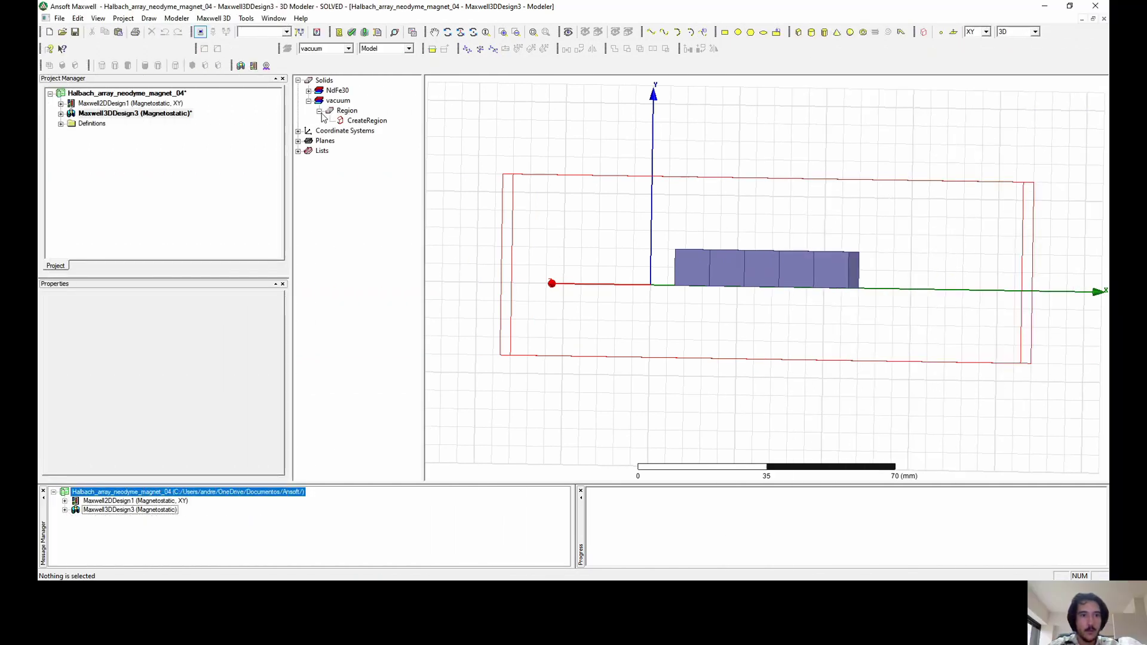
left_click(320, 112)
left_click(309, 102)
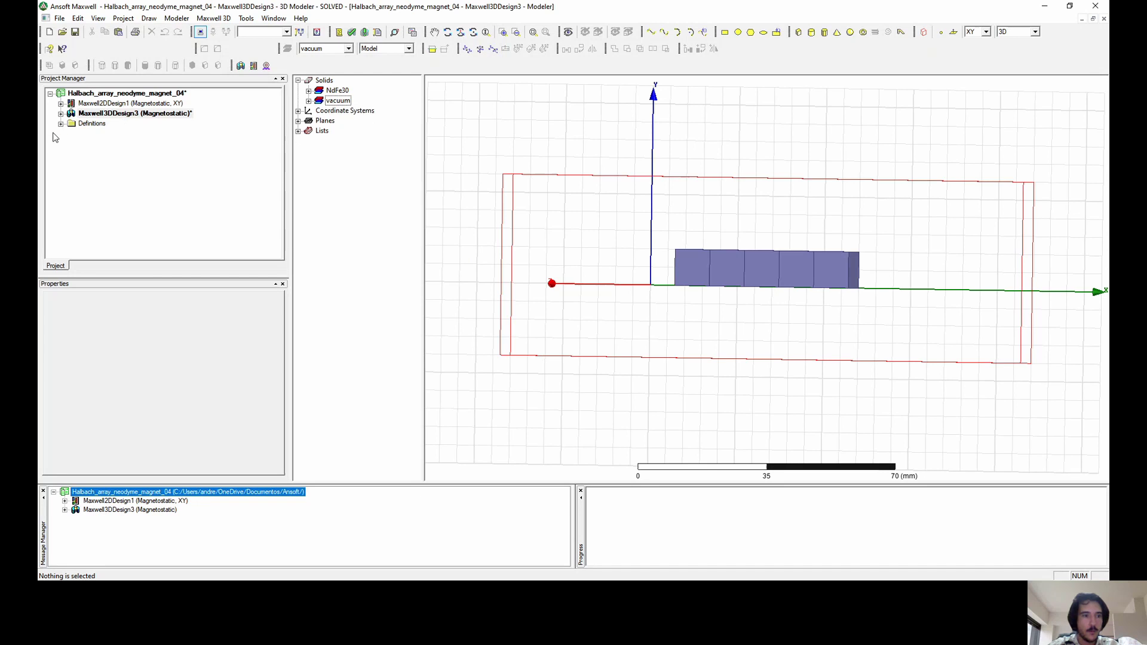
double_click(70, 113)
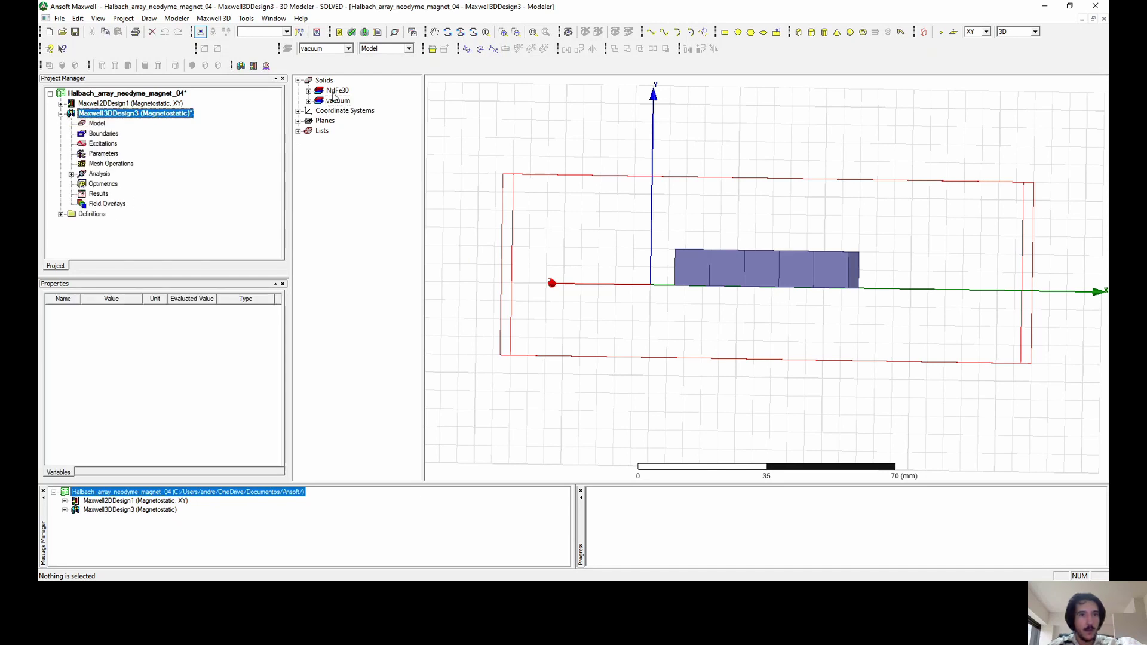
left_click(301, 123)
key("ctrl+a")
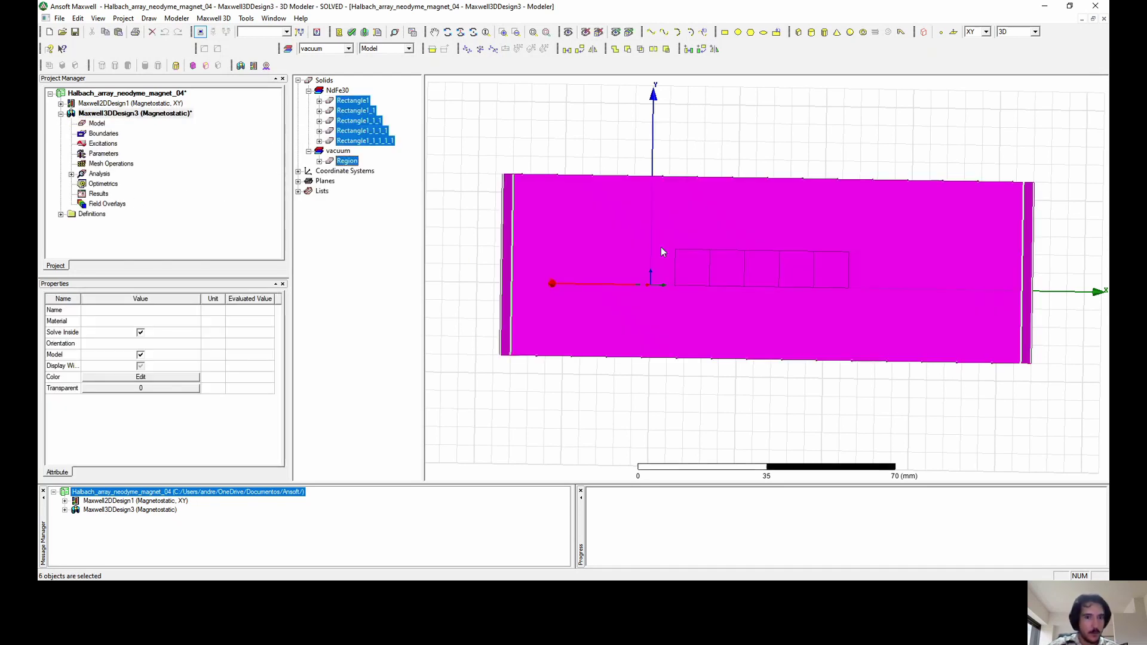
Create a B_Vector field overlay on AllObjects displayed as streamlines.
right_click(100, 205)
mouse_move(154, 215)
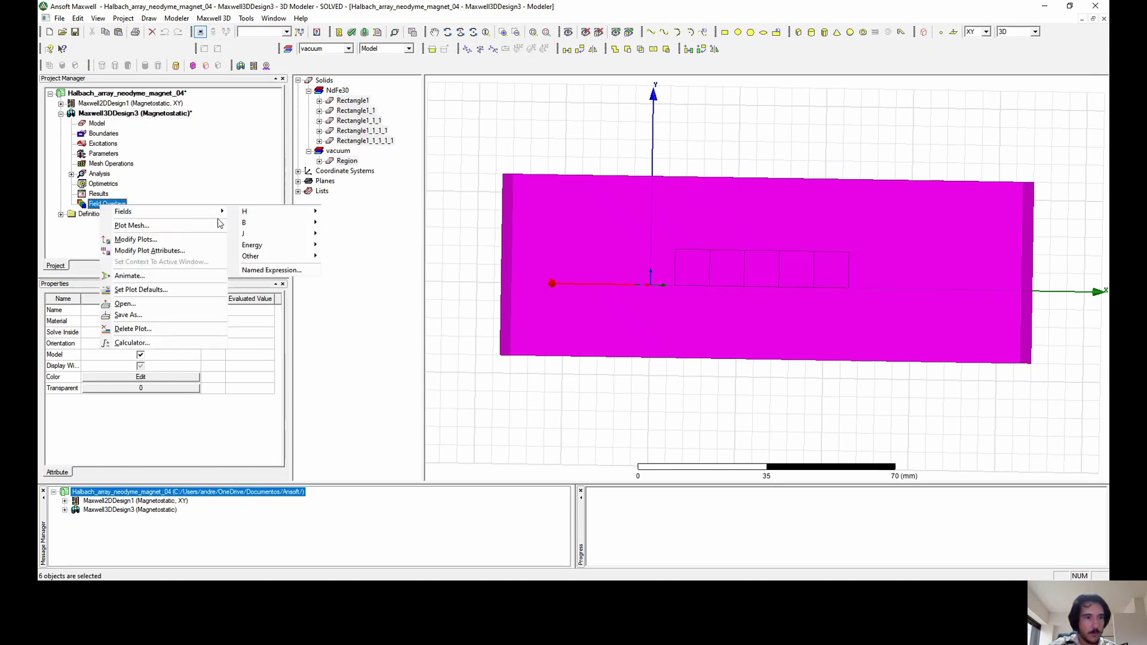
mouse_move(288, 230)
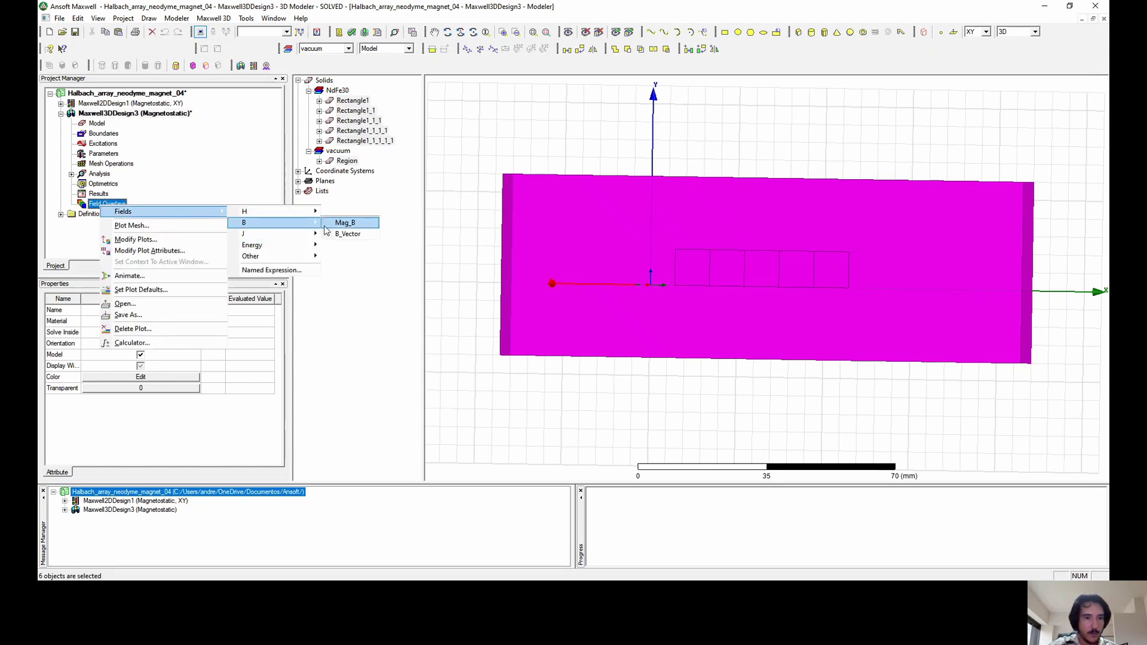
left_click(349, 235)
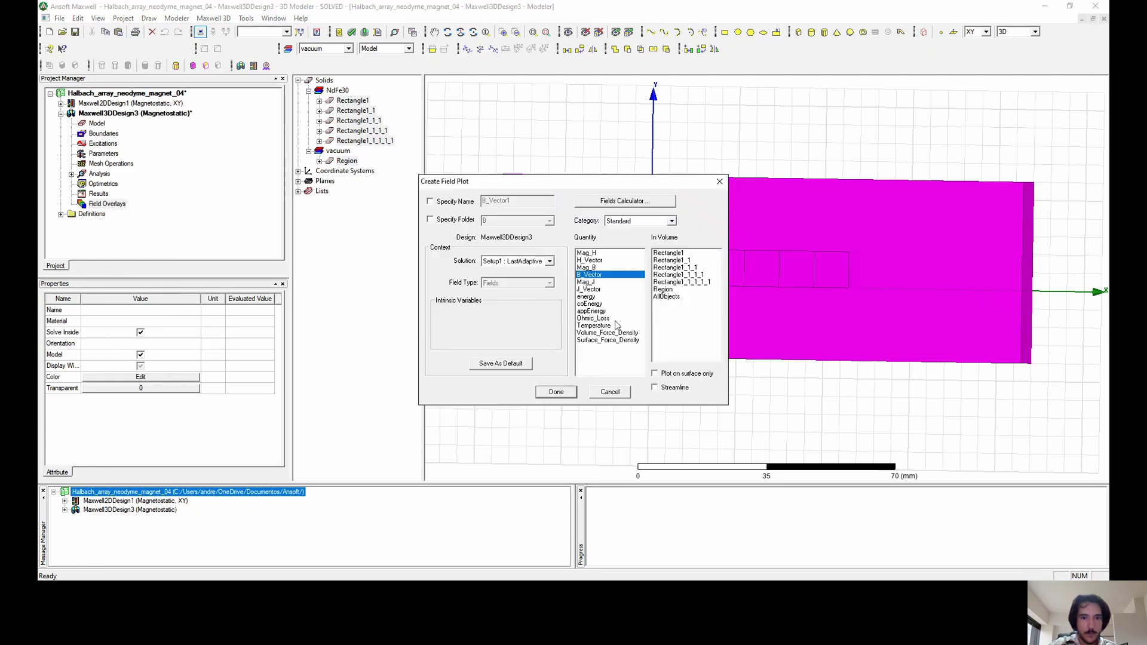
left_click(668, 297)
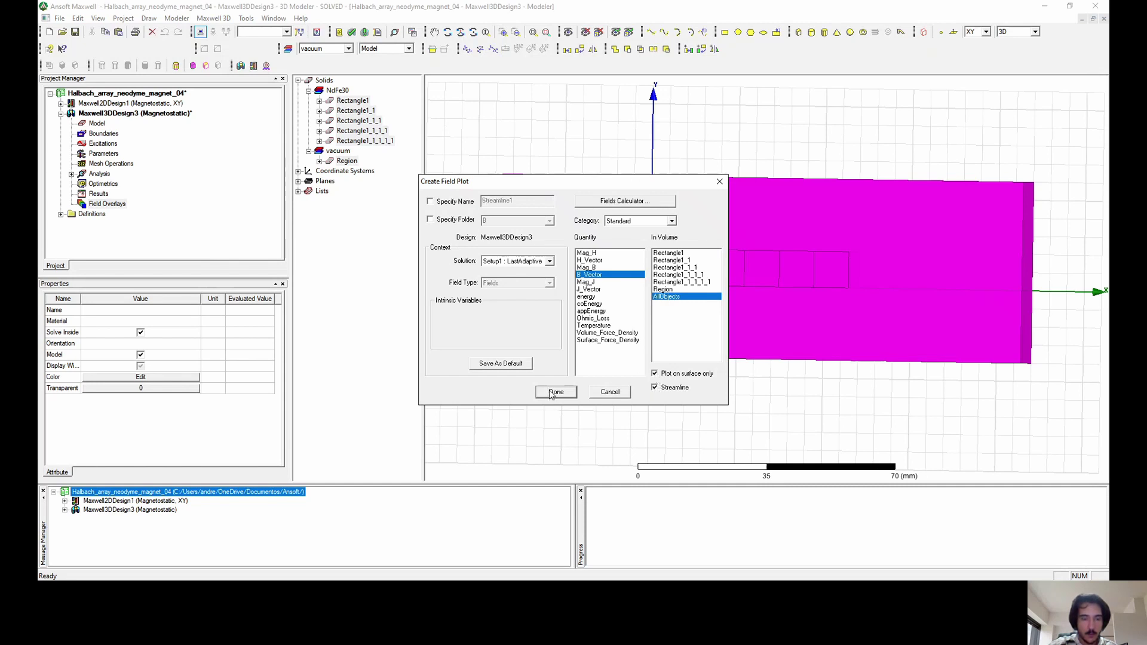
left_click(554, 392)
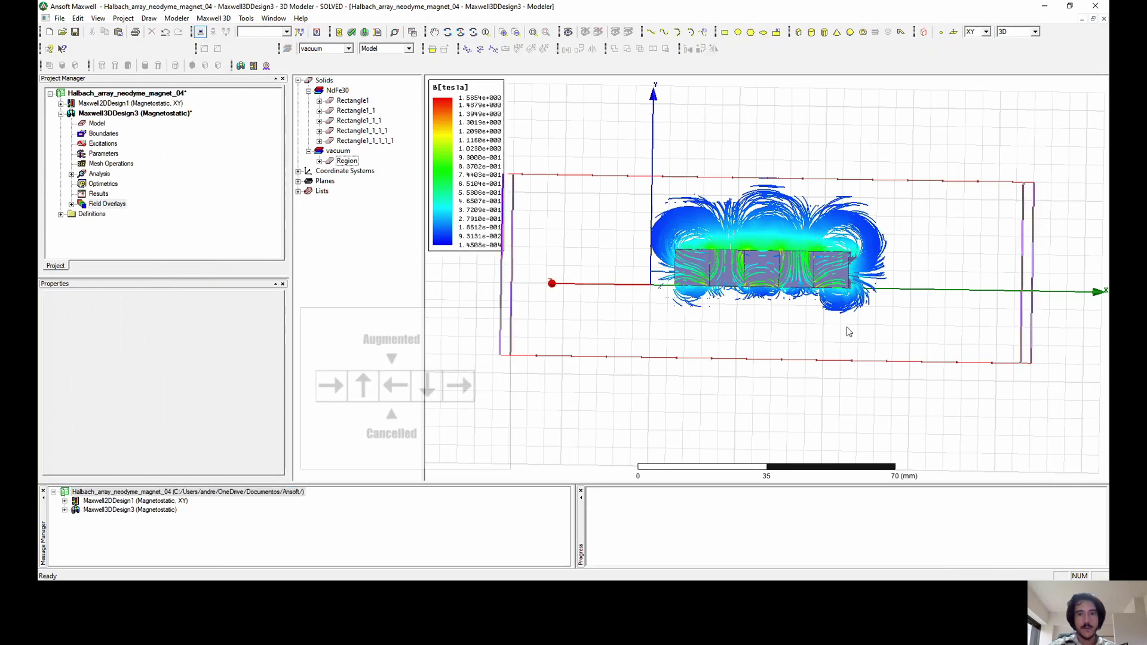
scroll(849, 333, "up", 1)
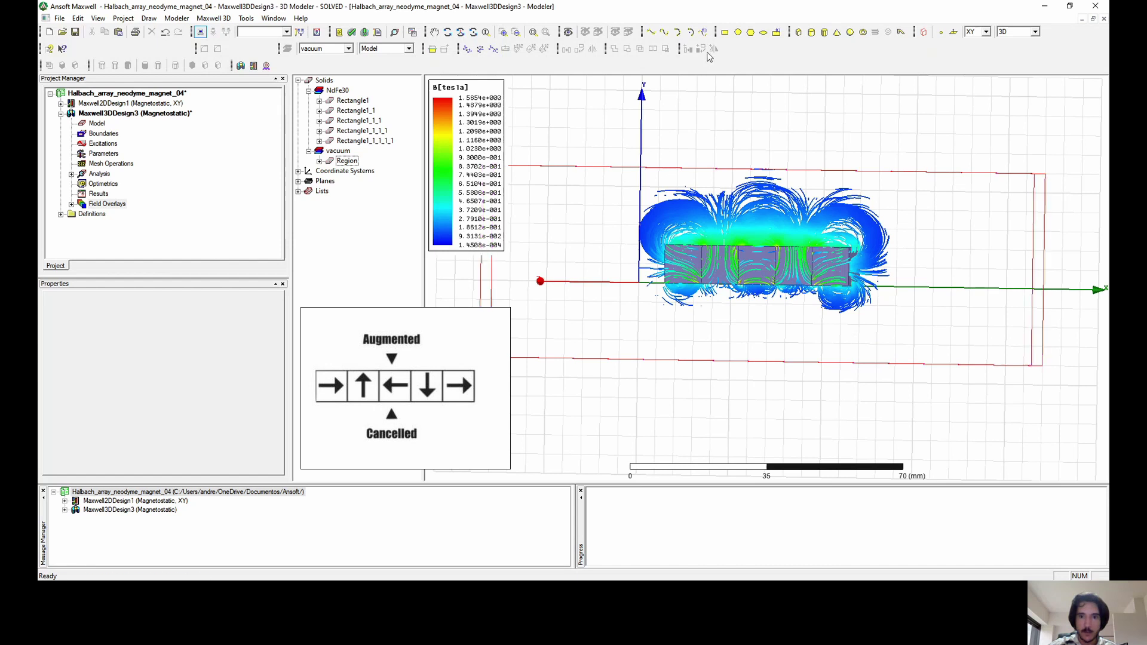
left_click(447, 32)
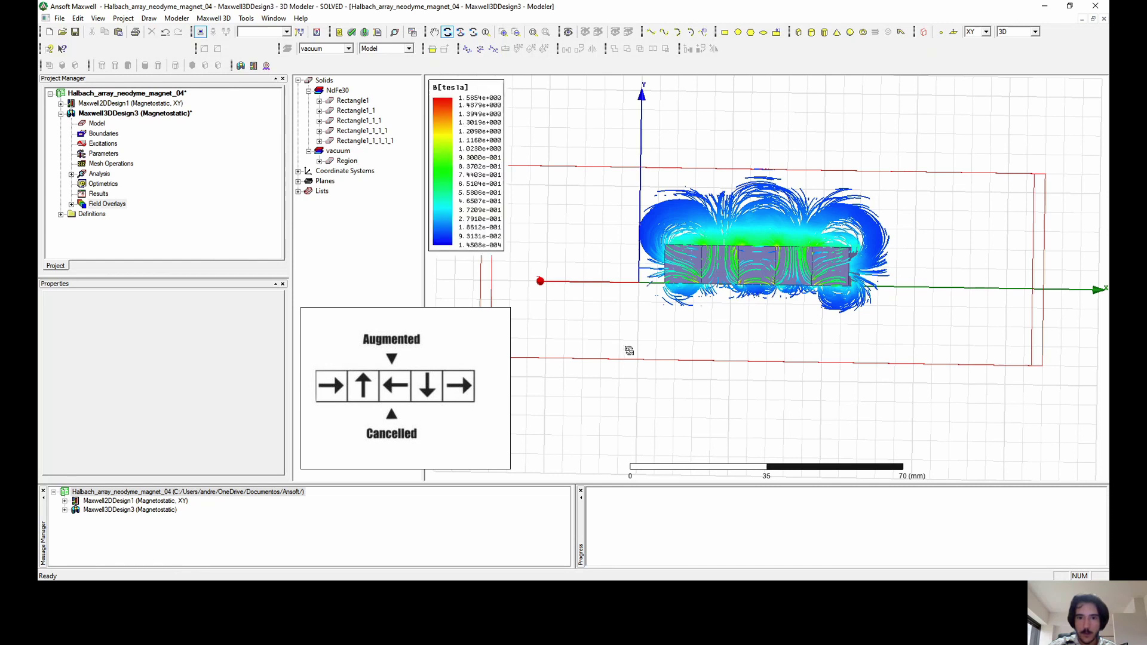
left_click_drag(629, 350, 753, 363)
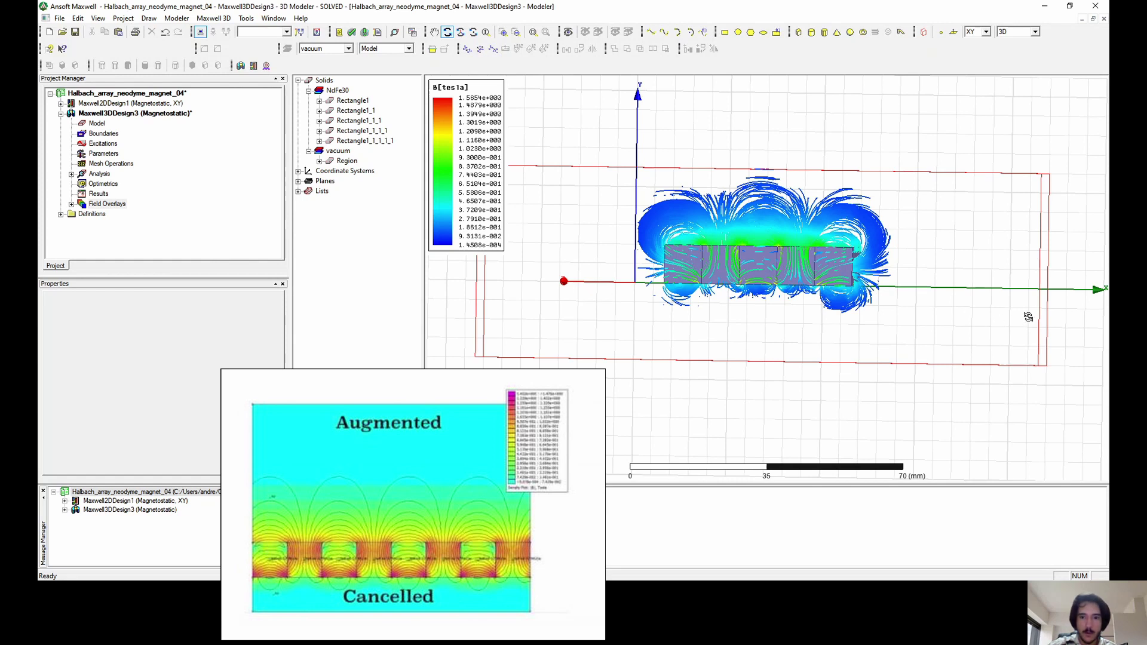
left_click(1028, 317)
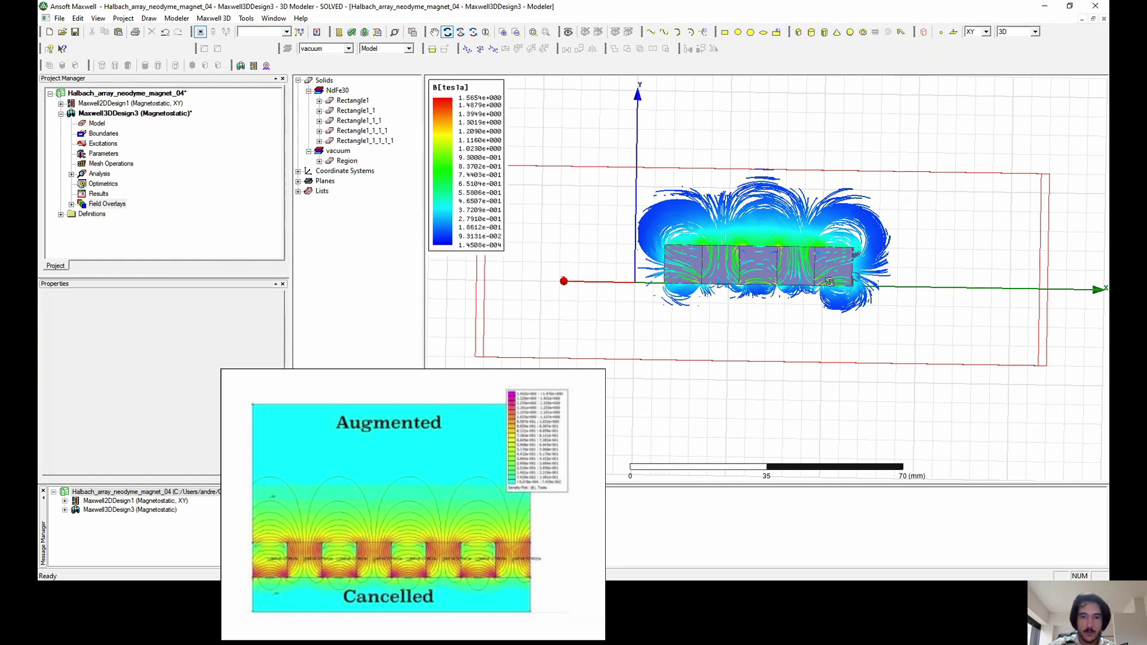